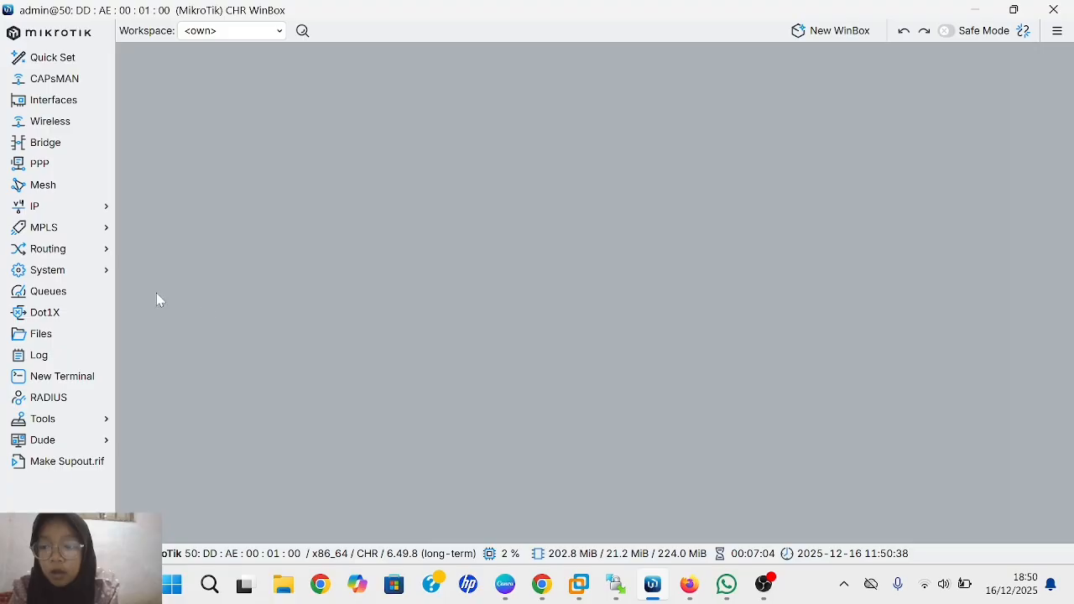
# - Change the router identity from MikroTik to 'RB-' plus the user's name and apply it
pyautogui.click(103, 277)
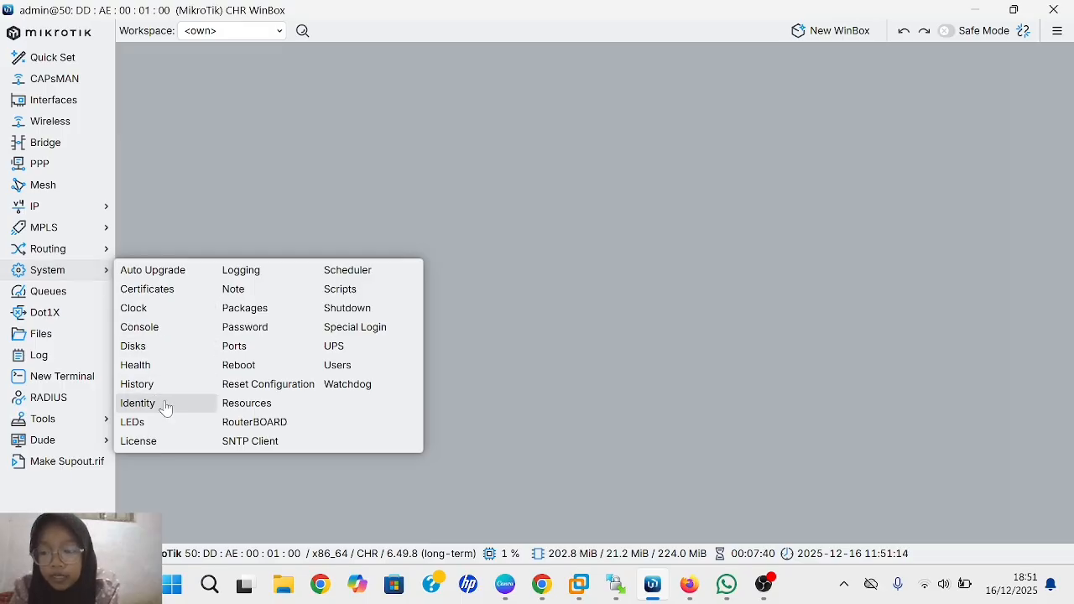
pyautogui.click(138, 403)
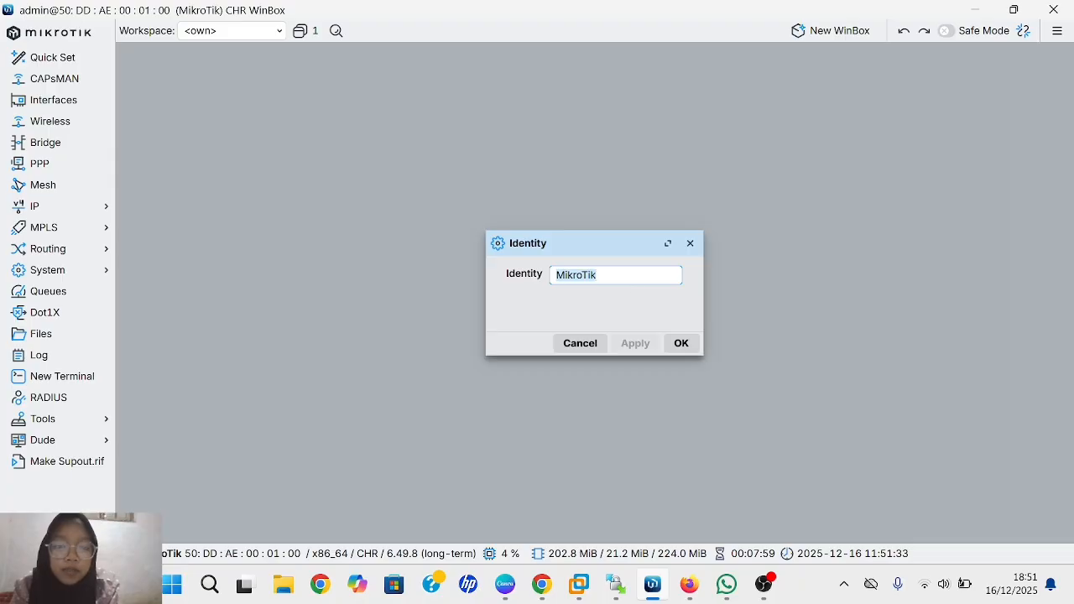
pyautogui.click(631, 276)
pyautogui.press('BackSpace')
pyautogui.press('BackSpace')
pyautogui.press('BackSpace')
pyautogui.press('BackSpace')
pyautogui.press('BackSpace')
pyautogui.press('BackSpace')
pyautogui.press('BackSpace')
pyautogui.press('BackSpace')
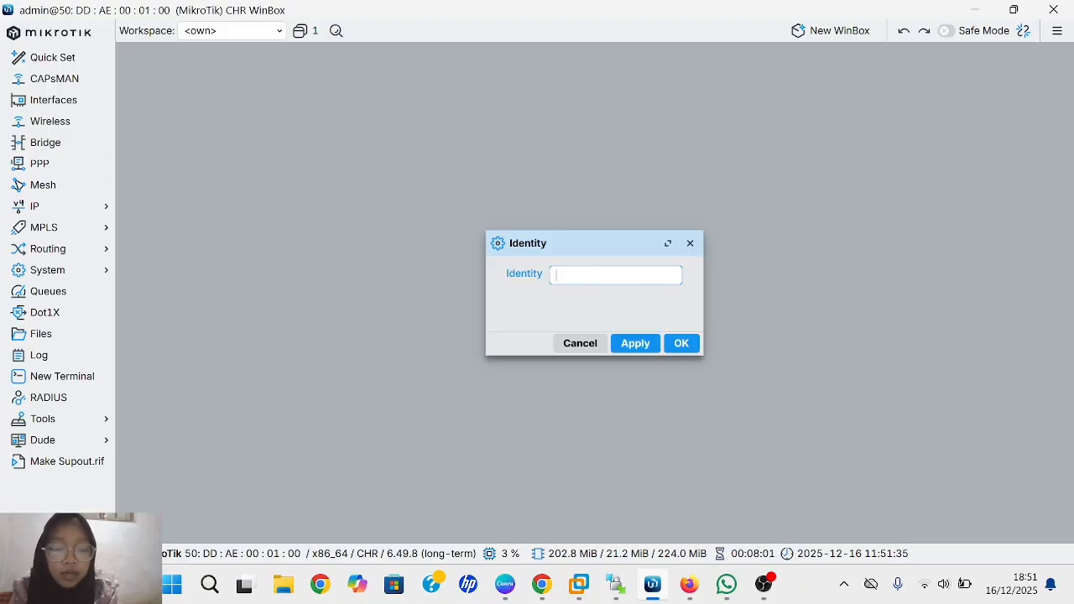
pyautogui.write('RB-A')
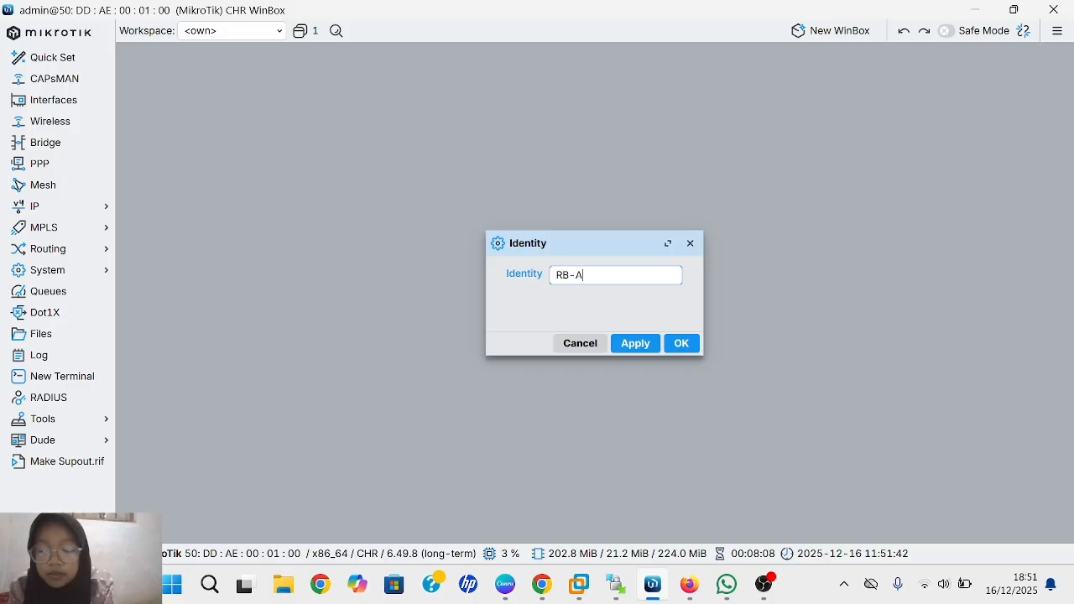
pyautogui.write('di')
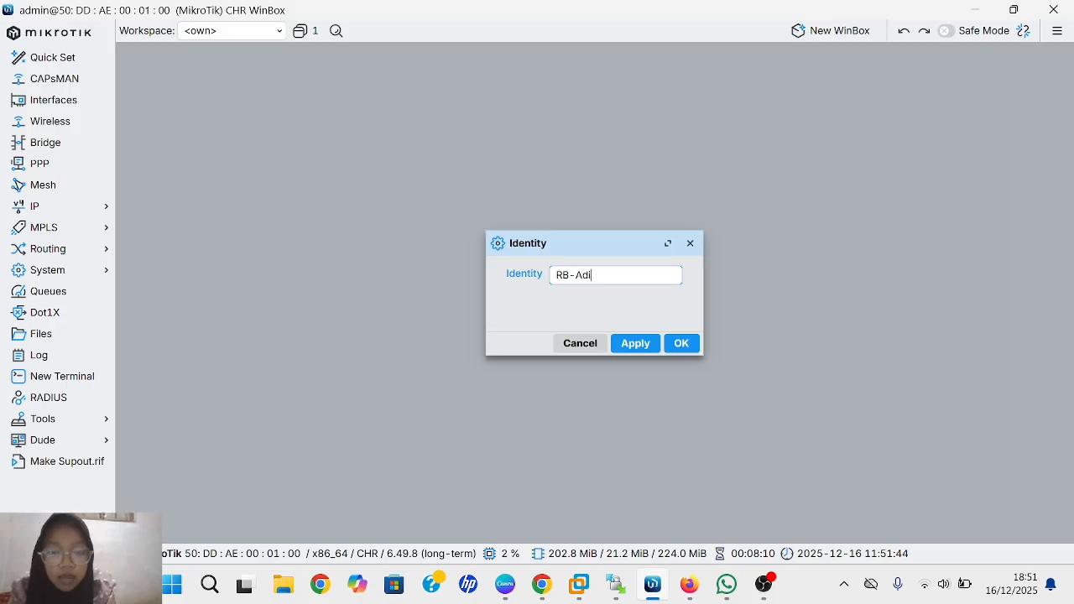
pyautogui.write('ll')
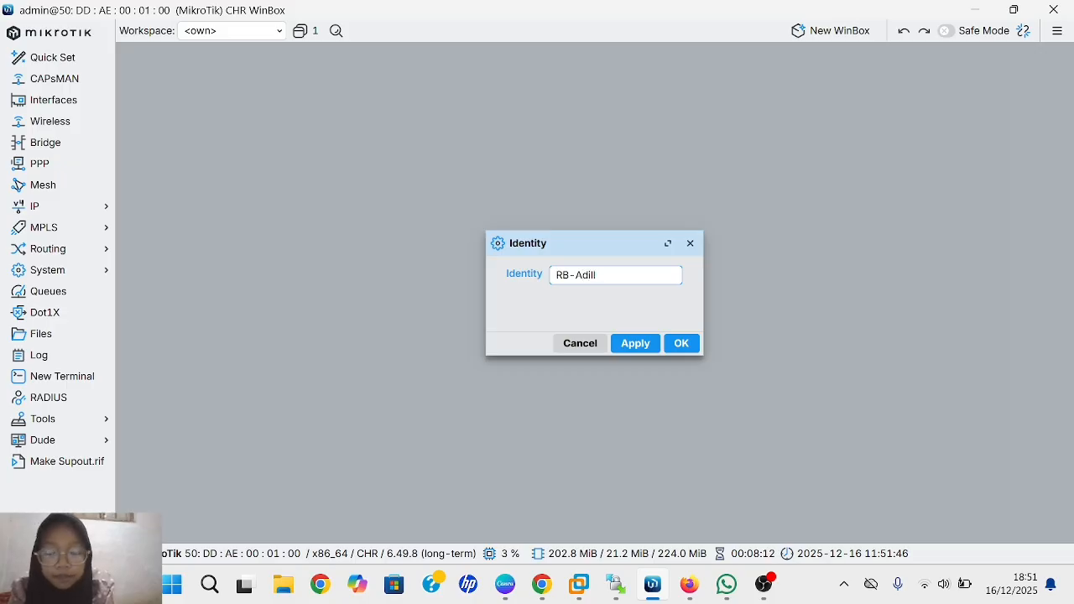
pyautogui.write('a')
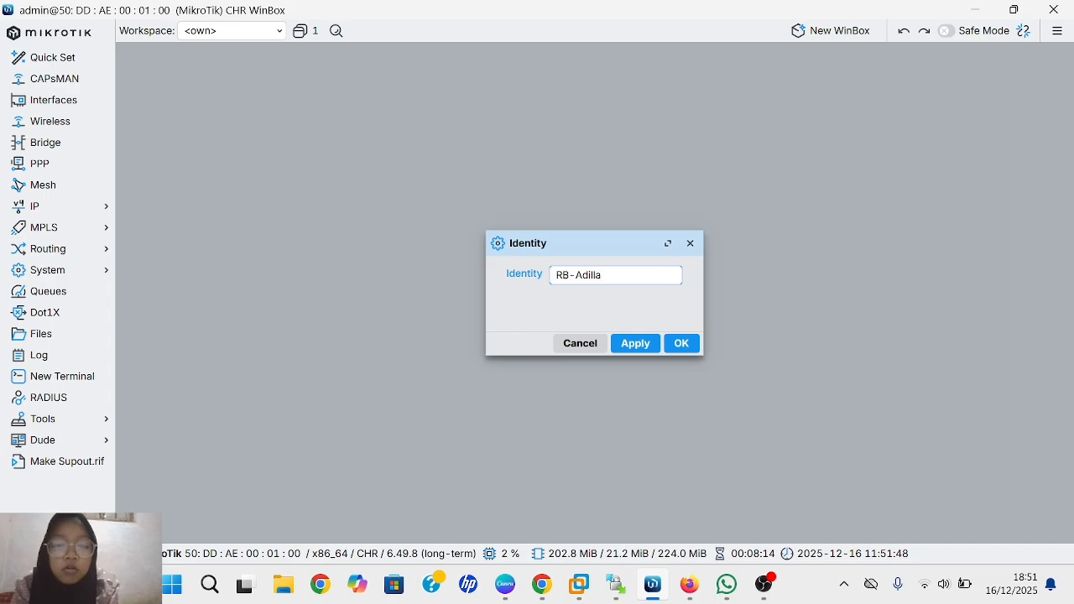
pyautogui.click(635, 344)
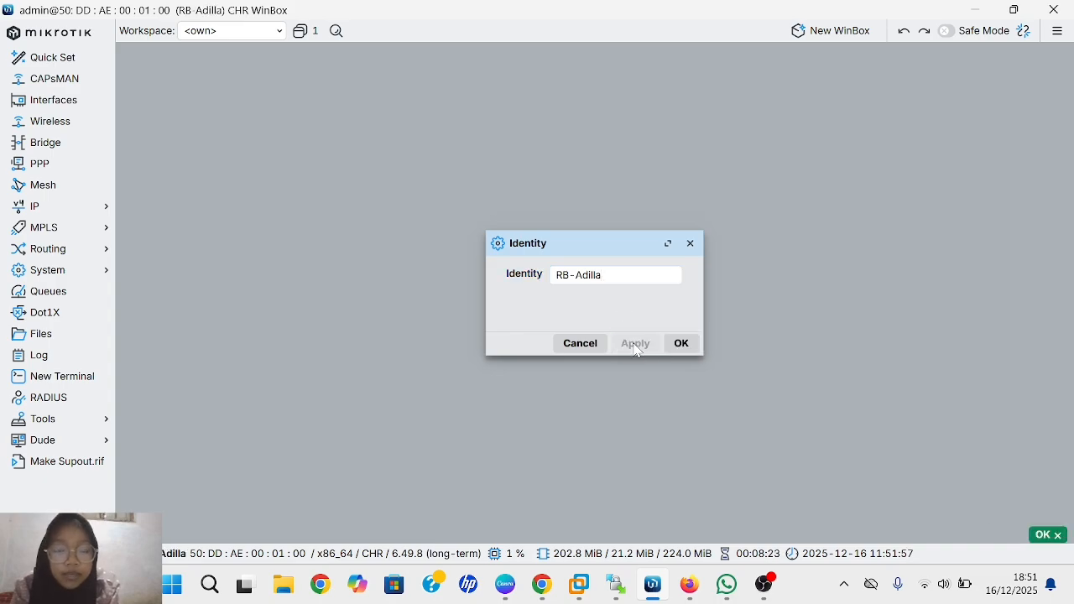
pyautogui.click(681, 346)
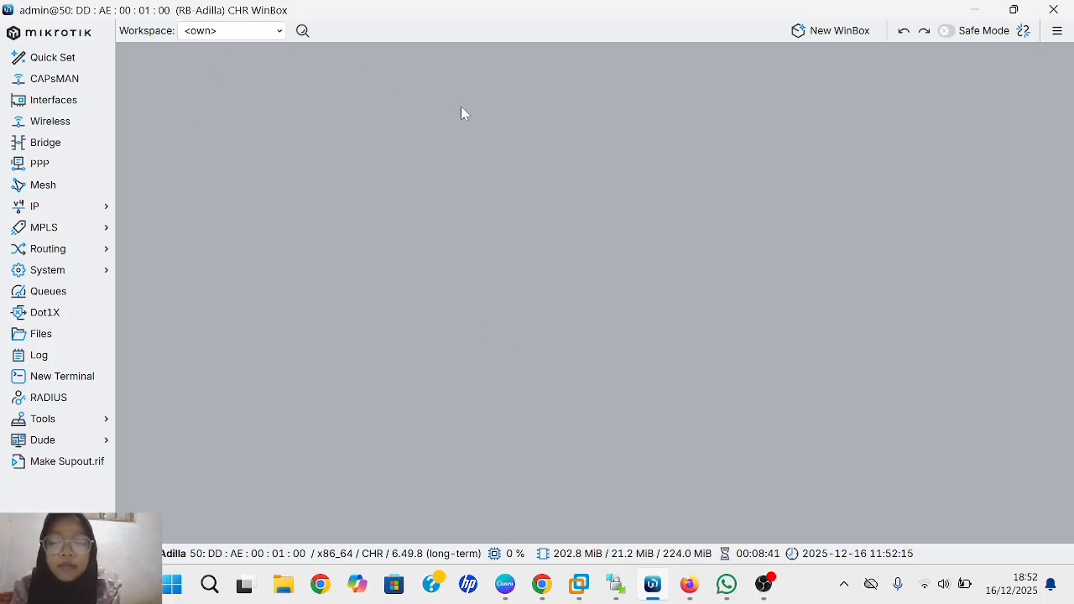
# - Open a new router terminal, skip the password prompt, and enter the /system identity level
pyautogui.click(81, 383)
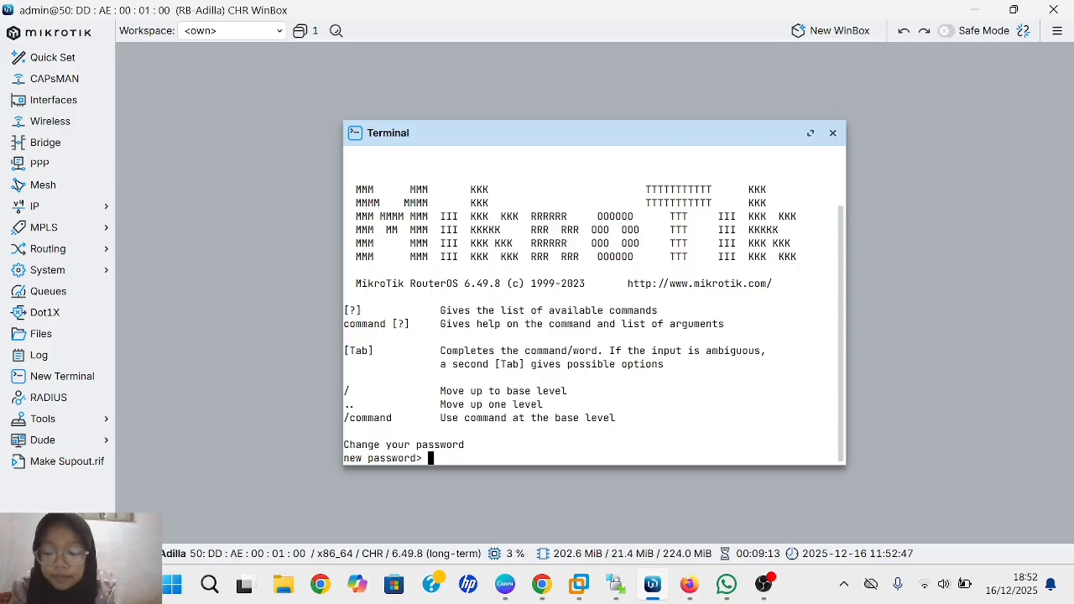
pyautogui.press('Return')
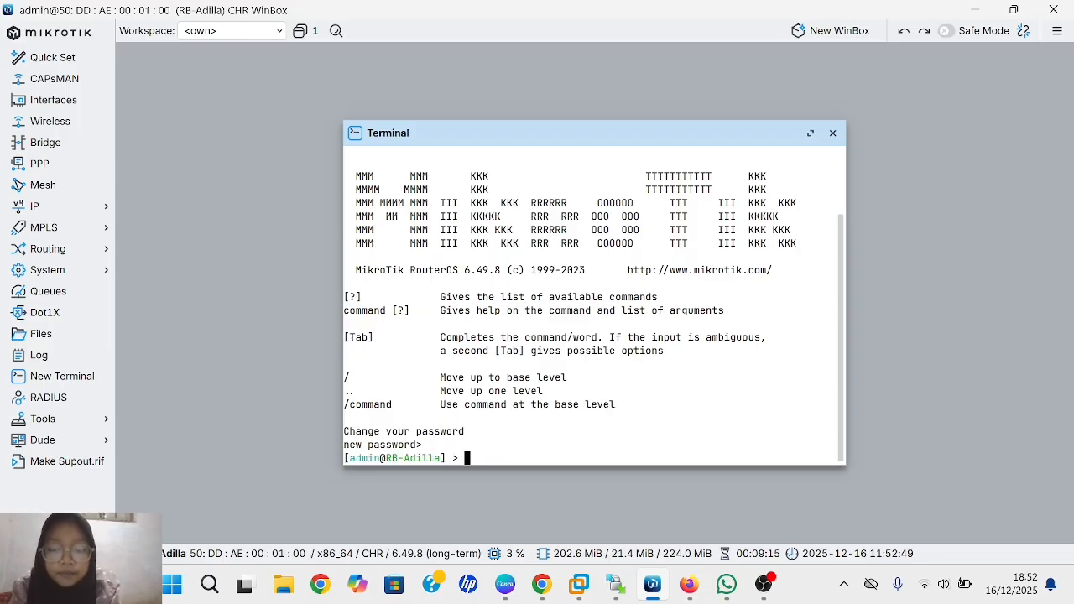
pyautogui.write('s')
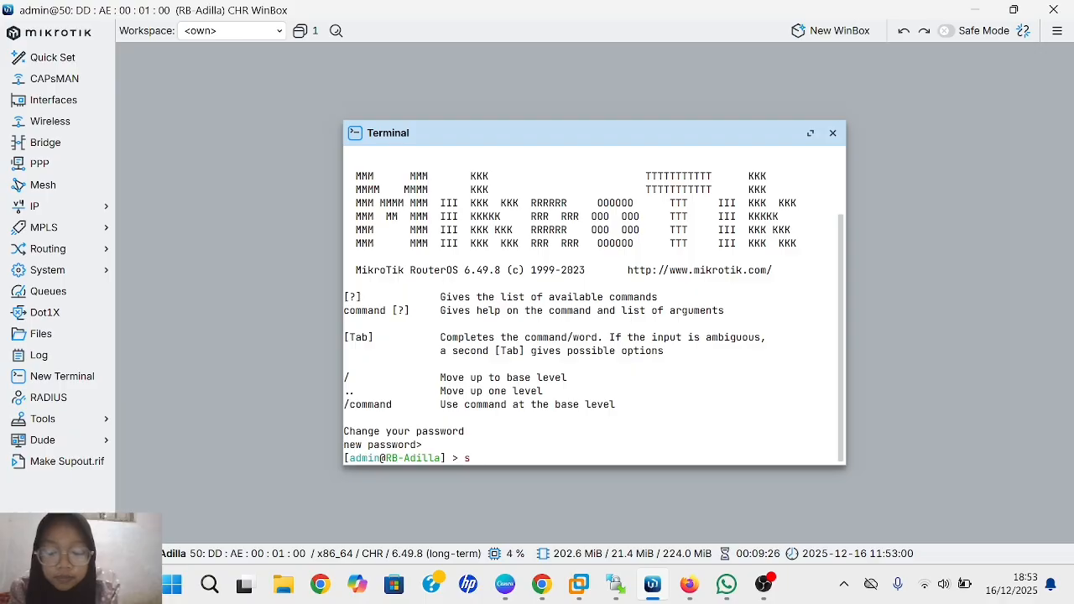
pyautogui.write('ystem')
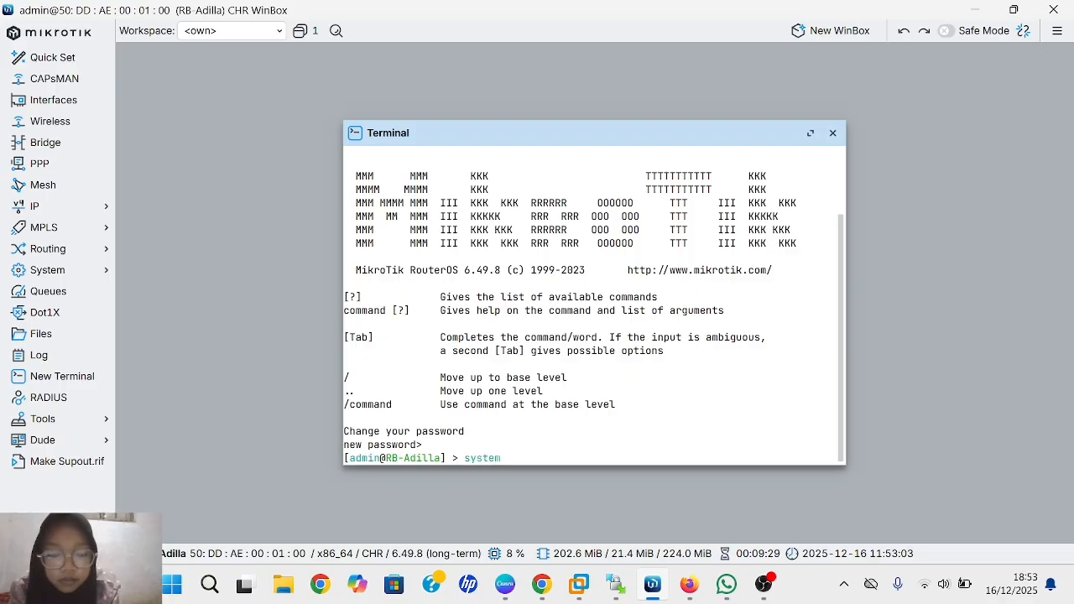
pyautogui.press('Return')
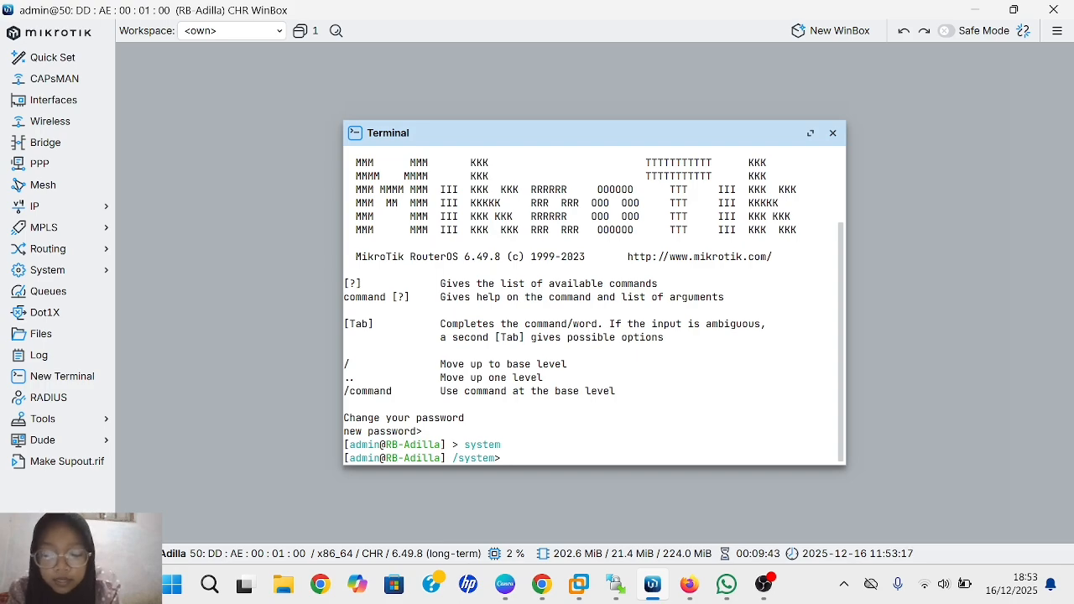
pyautogui.write('iden')
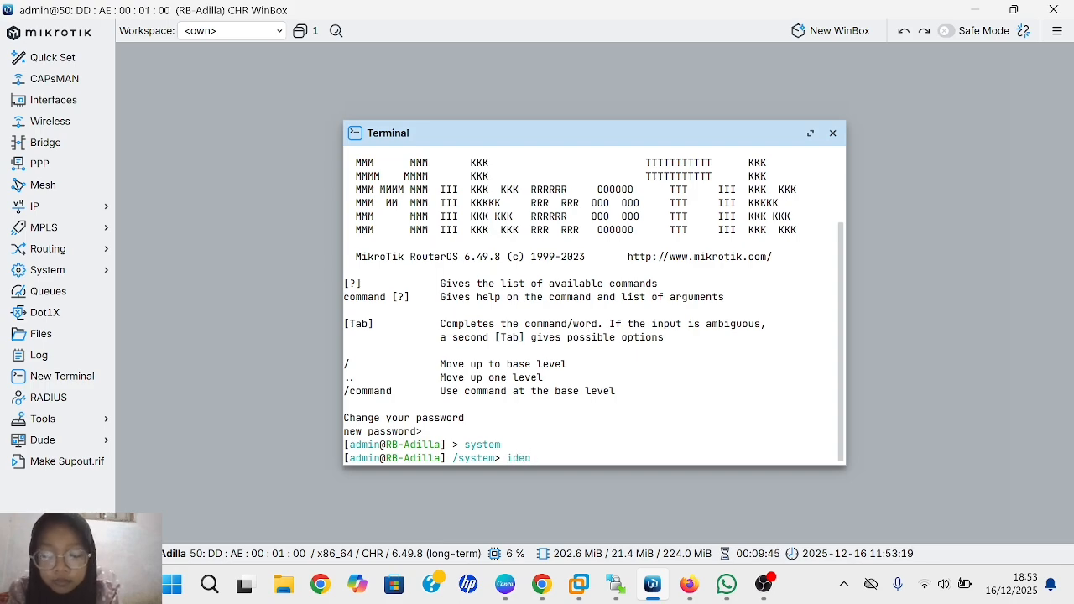
pyautogui.write('tity')
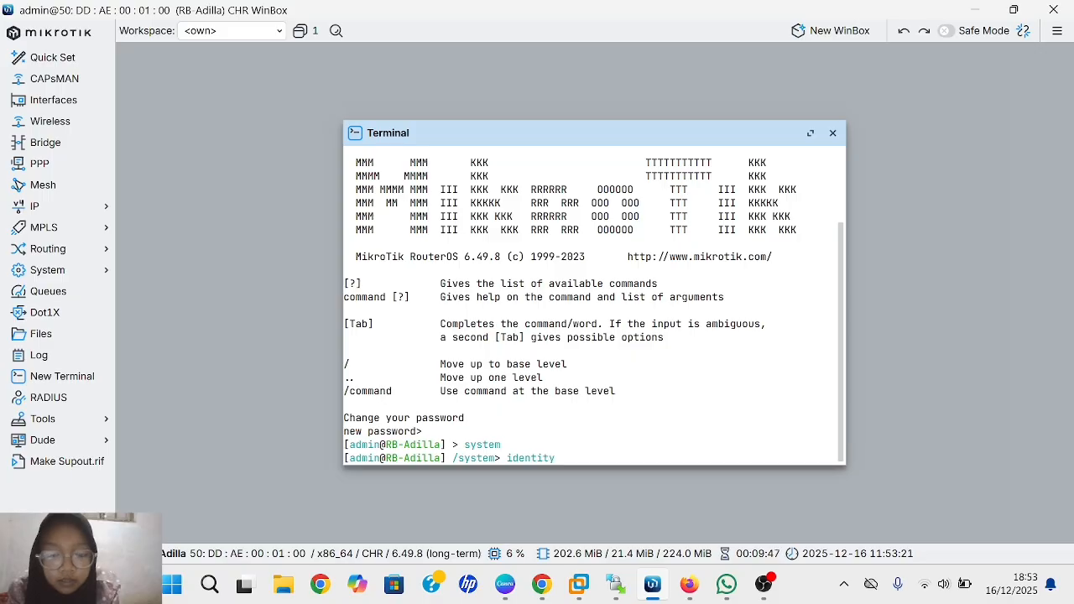
pyautogui.press('Return')
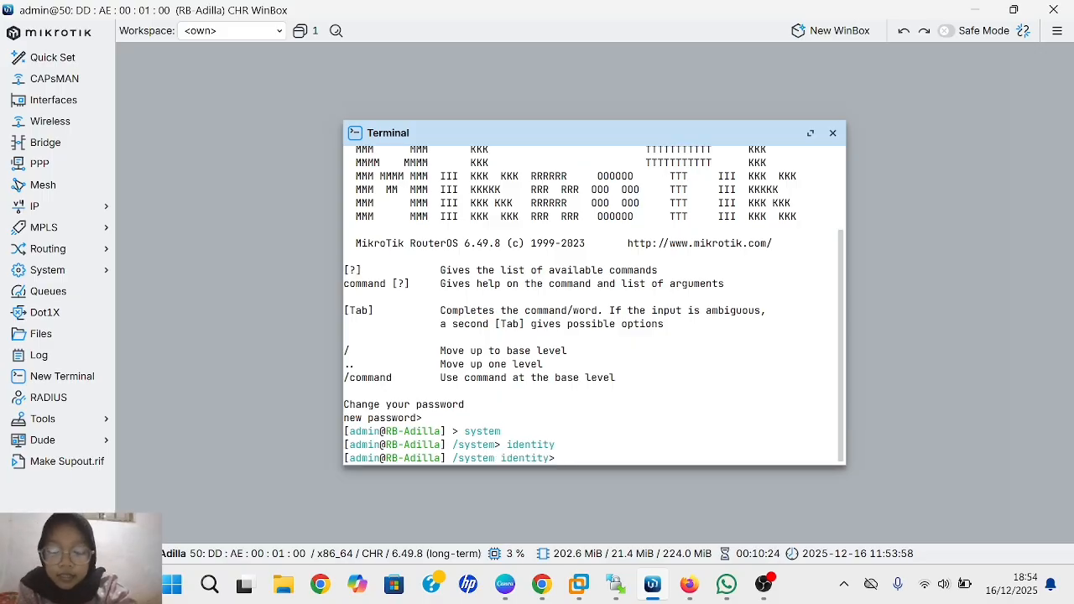
# - Run the set name command for the new RB- identity, then print it to confirm
pyautogui.write('set')
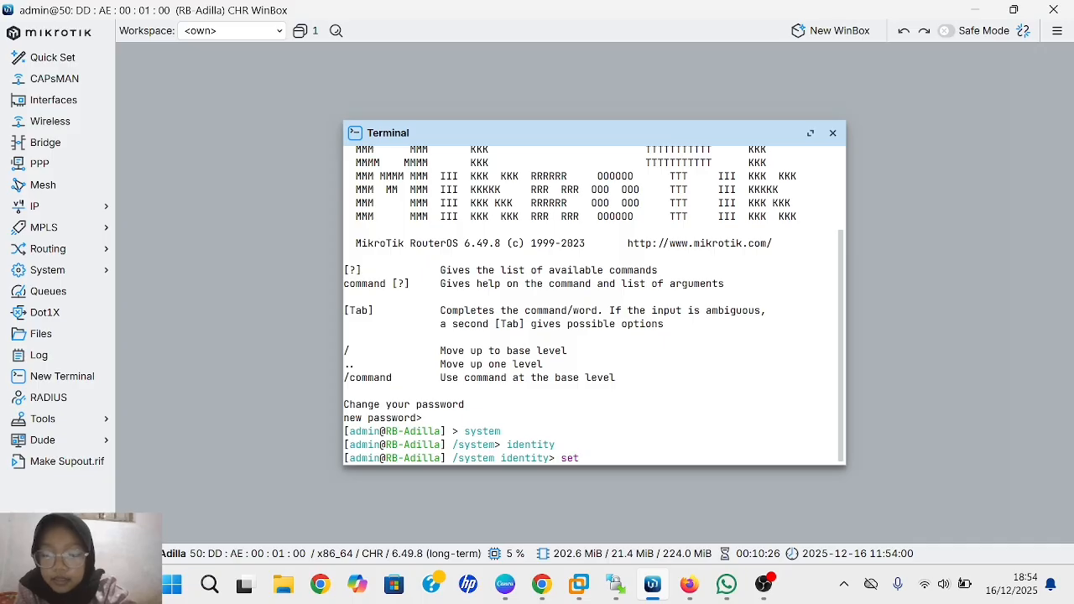
pyautogui.write(' name')
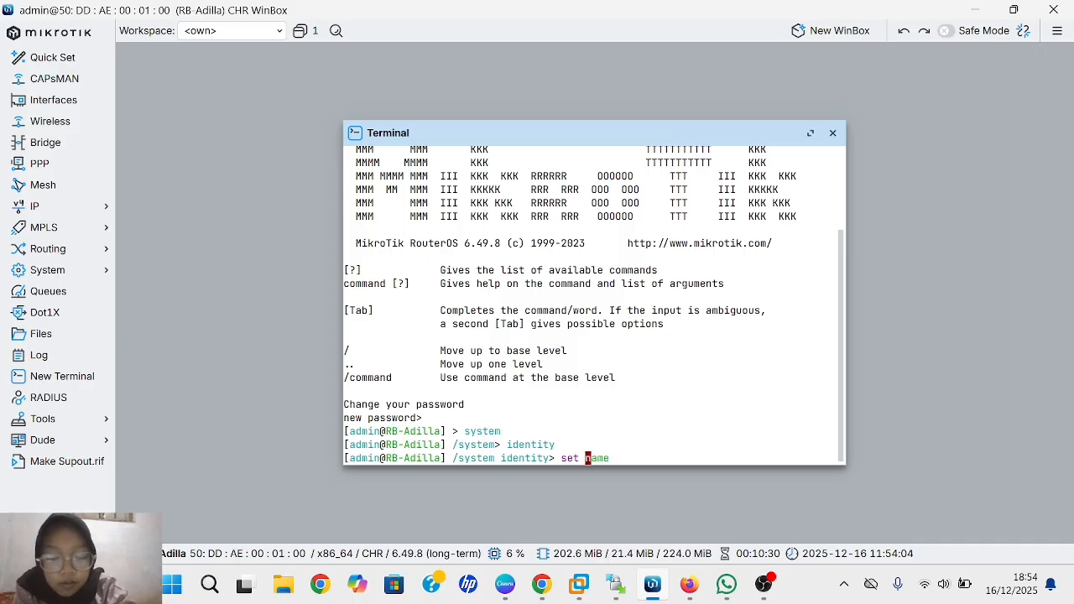
pyautogui.write('-')
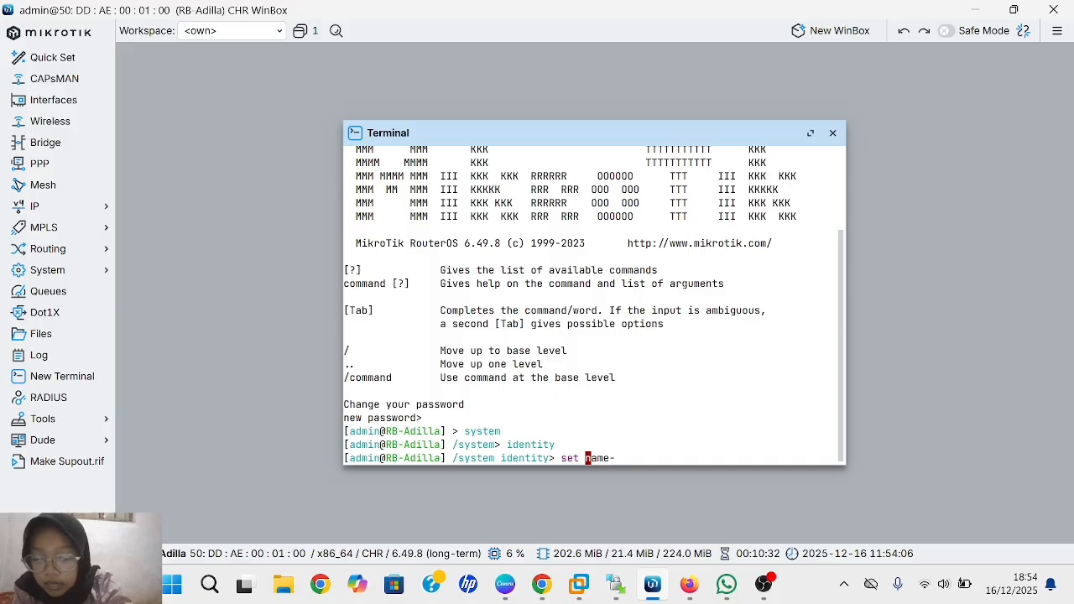
pyautogui.write('RB')
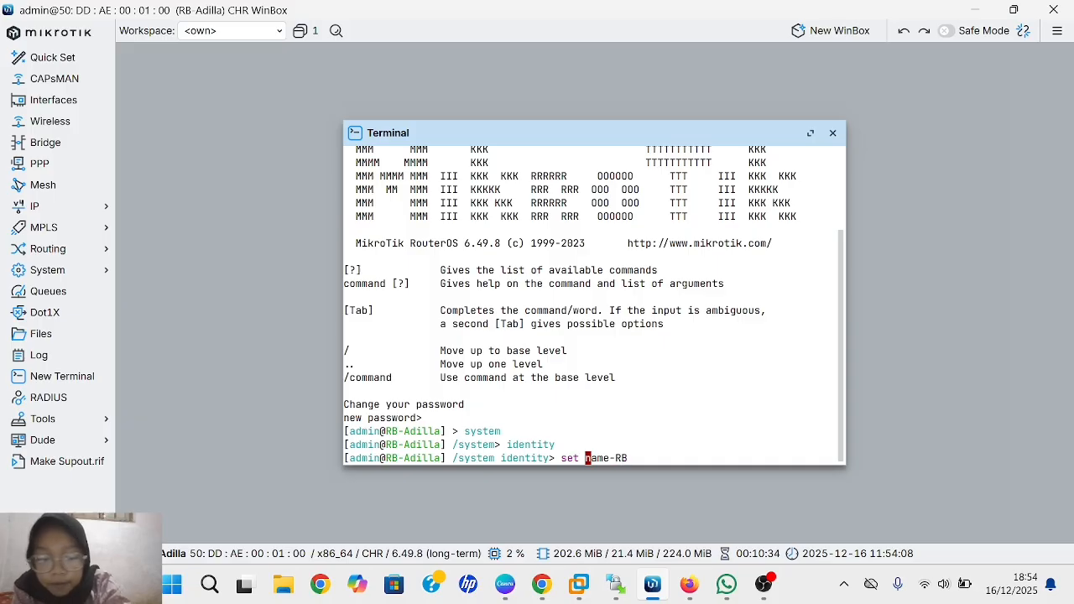
pyautogui.write('-A')
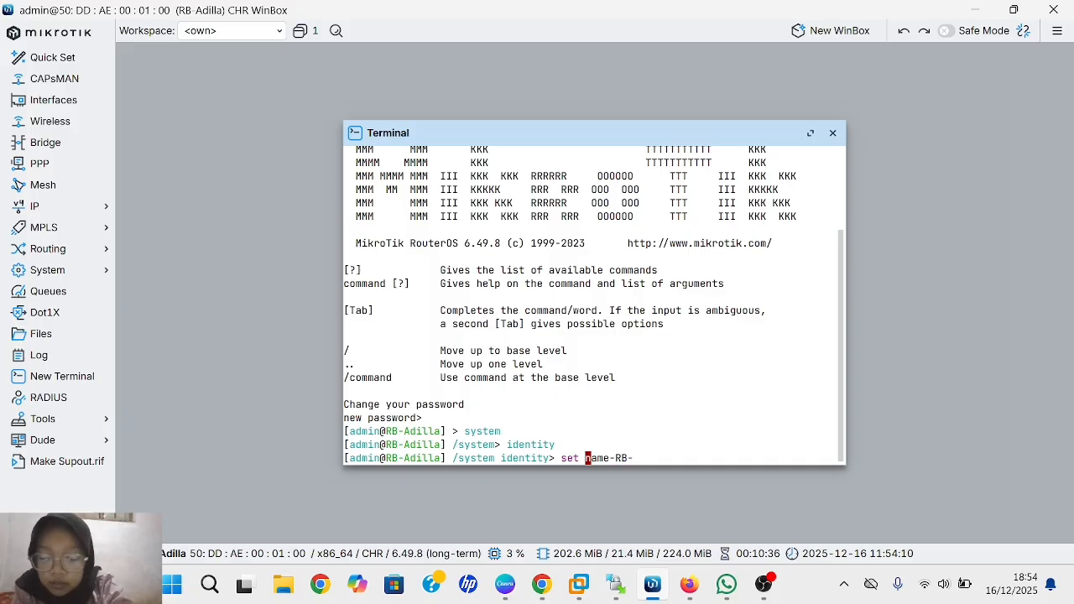
pyautogui.write('dill')
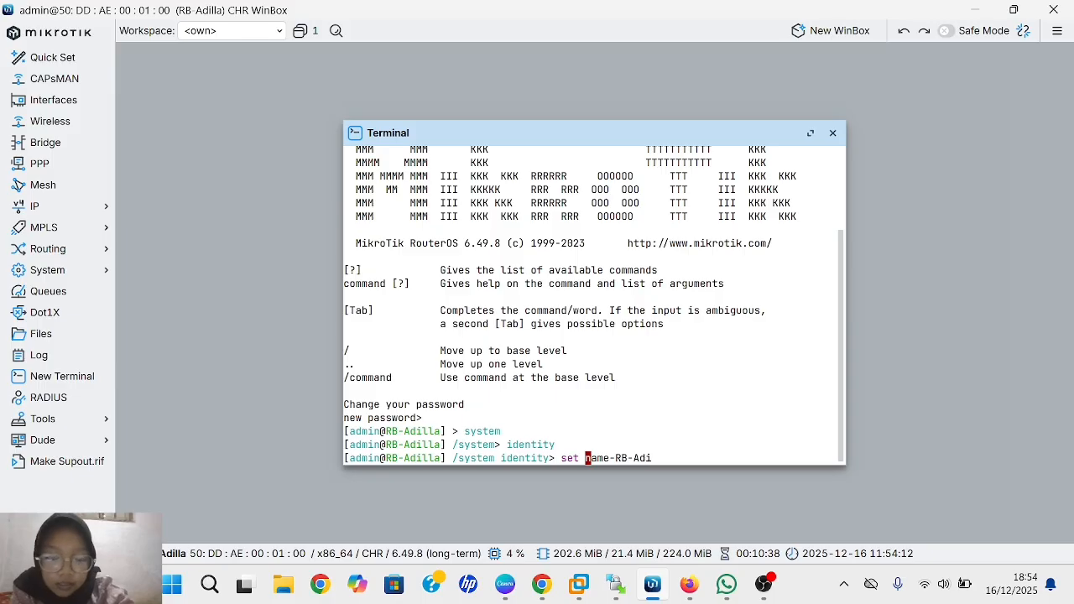
pyautogui.write('a')
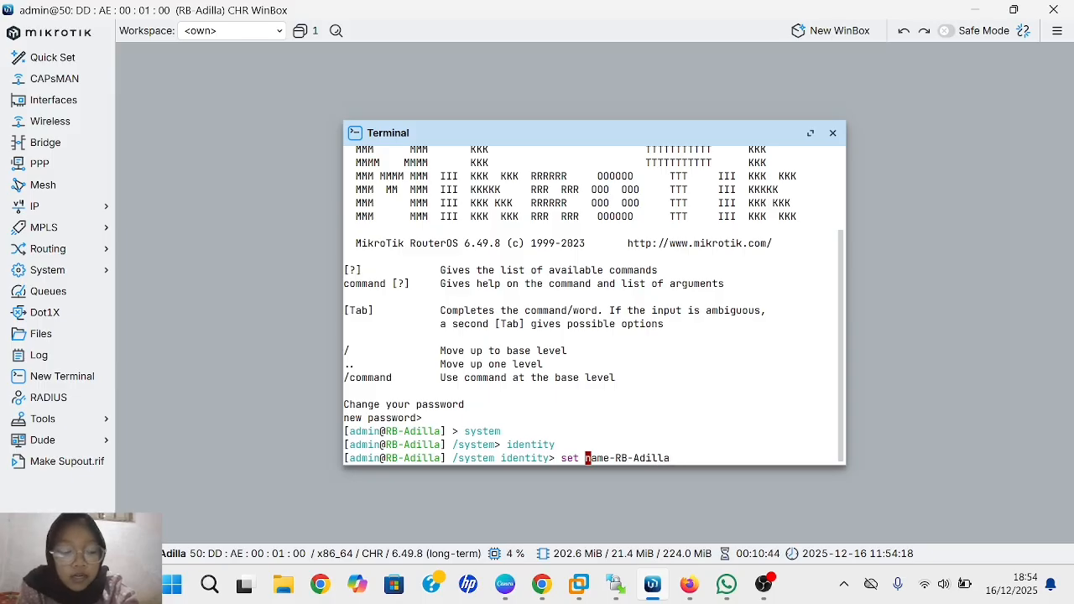
pyautogui.press('Return')
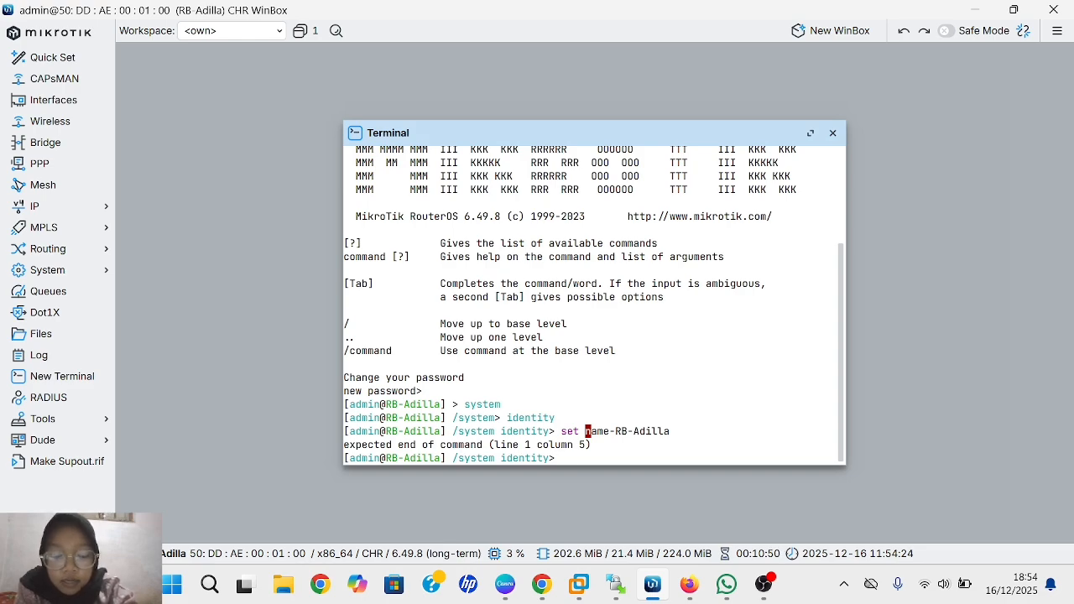
pyautogui.write('print')
pyautogui.press('Return')
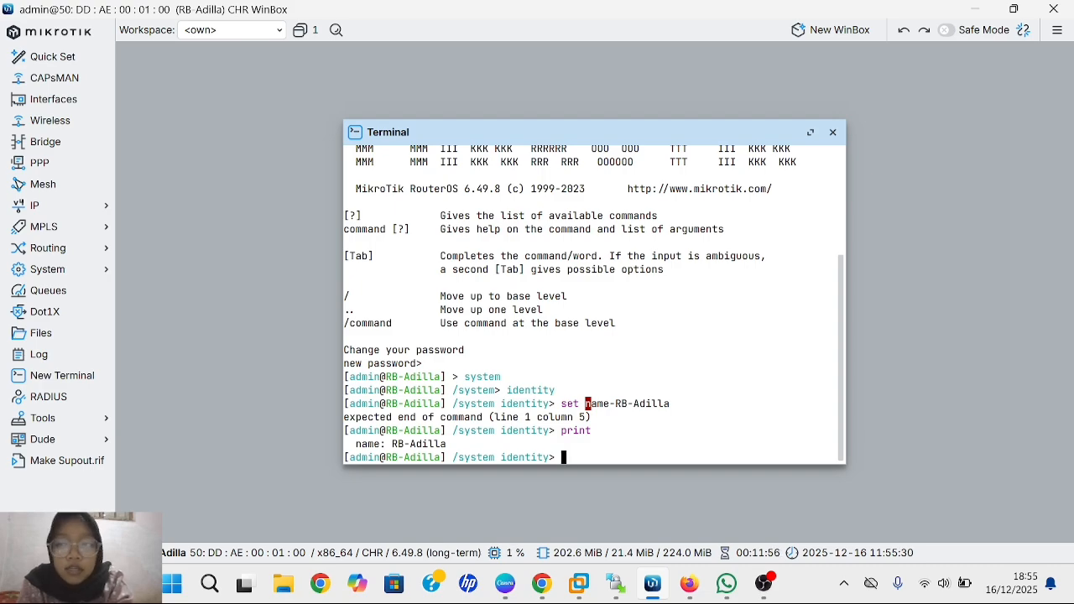
# - Close the terminal and start a new IP address entry with address 192.168.32.1
pyautogui.click(811, 131)
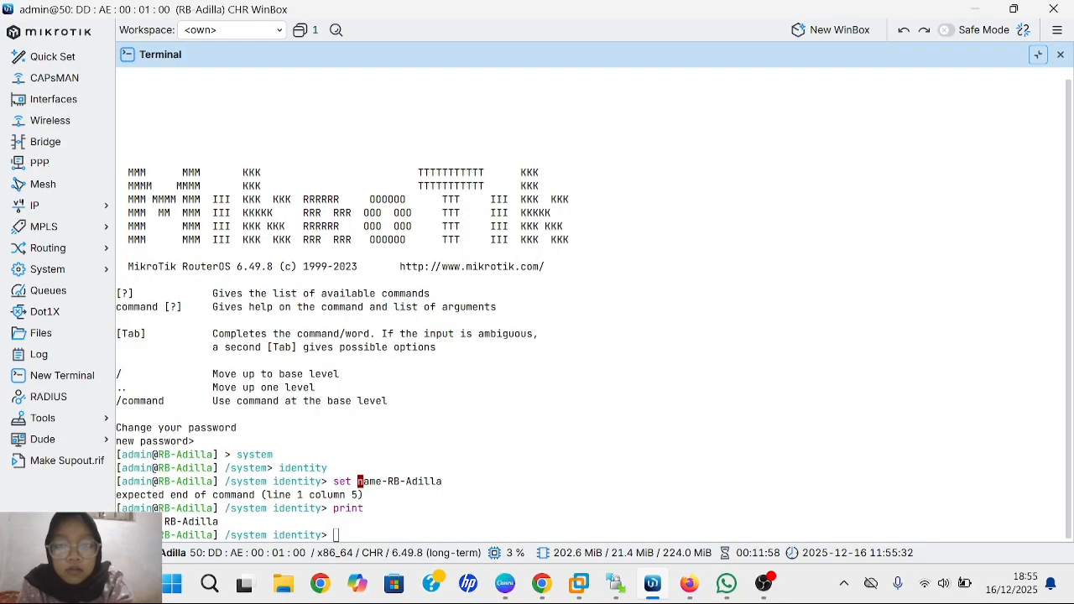
pyautogui.click(1060, 55)
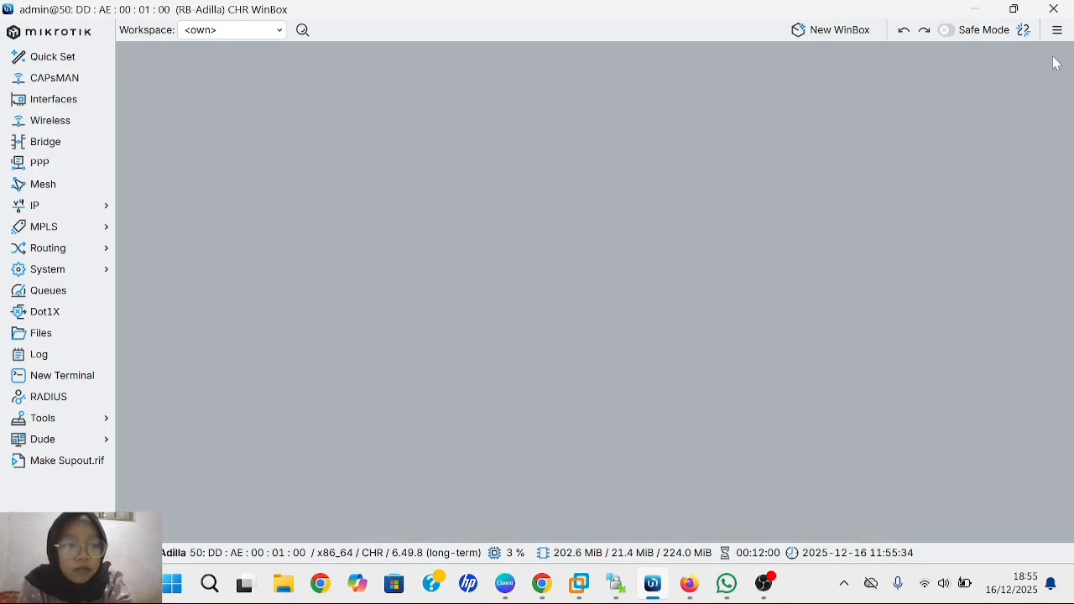
pyautogui.click(105, 212)
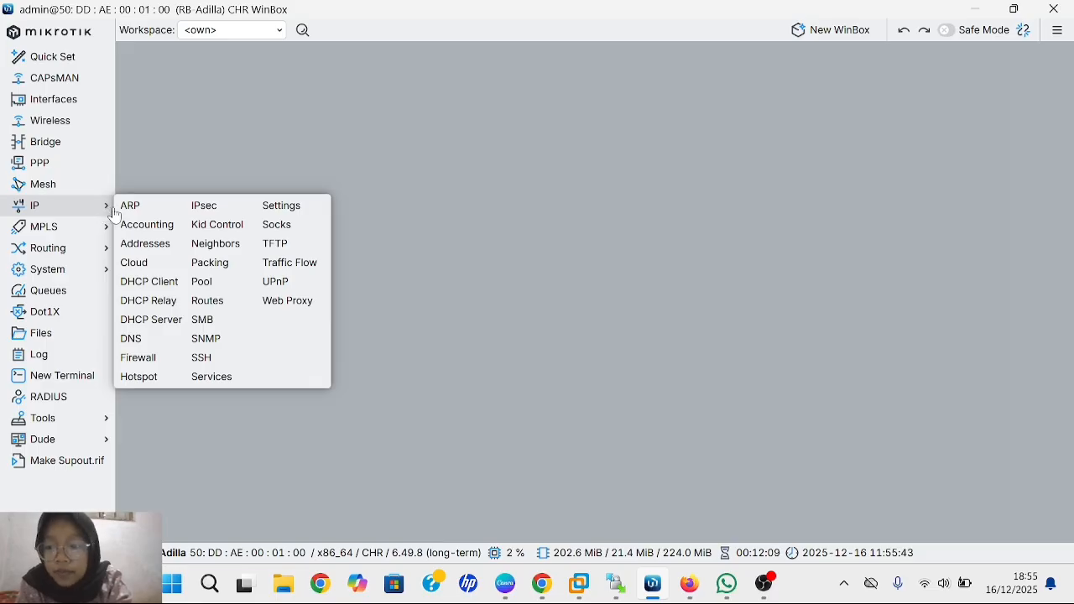
pyautogui.click(147, 243)
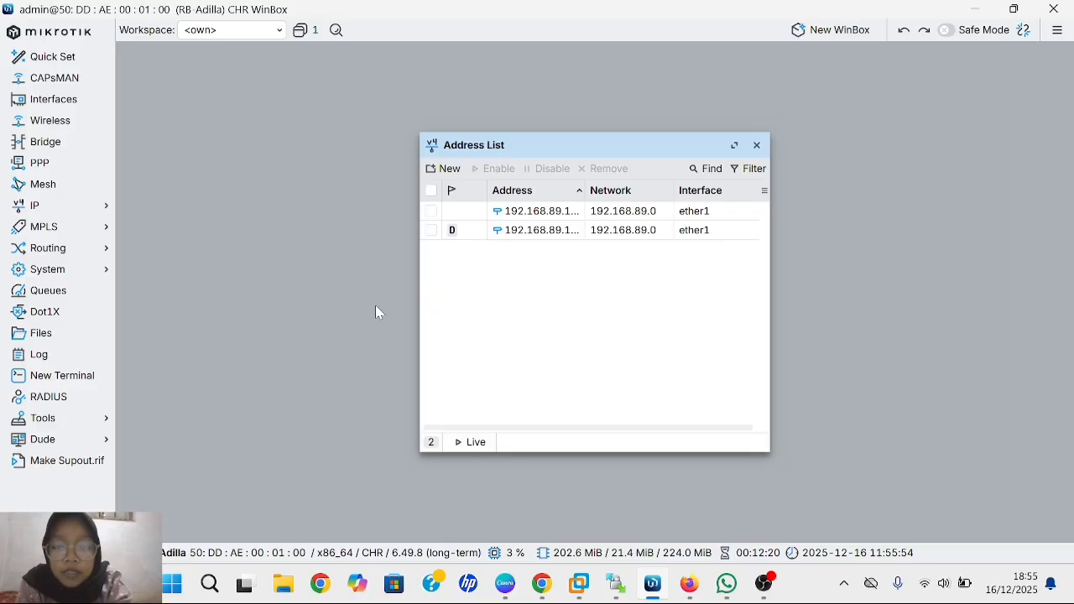
pyautogui.click(437, 173)
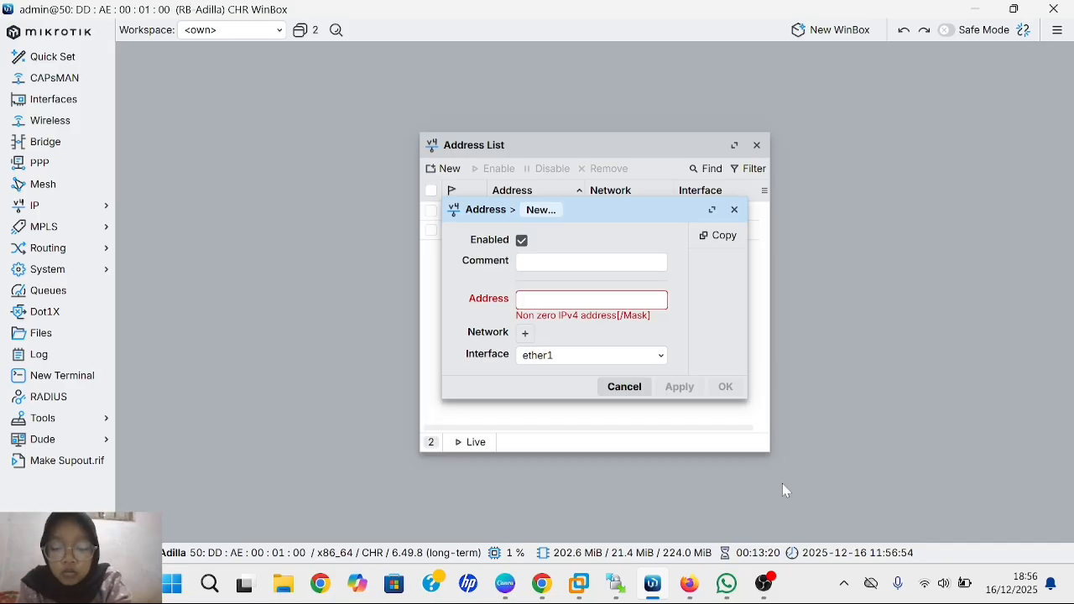
pyautogui.write('192.')
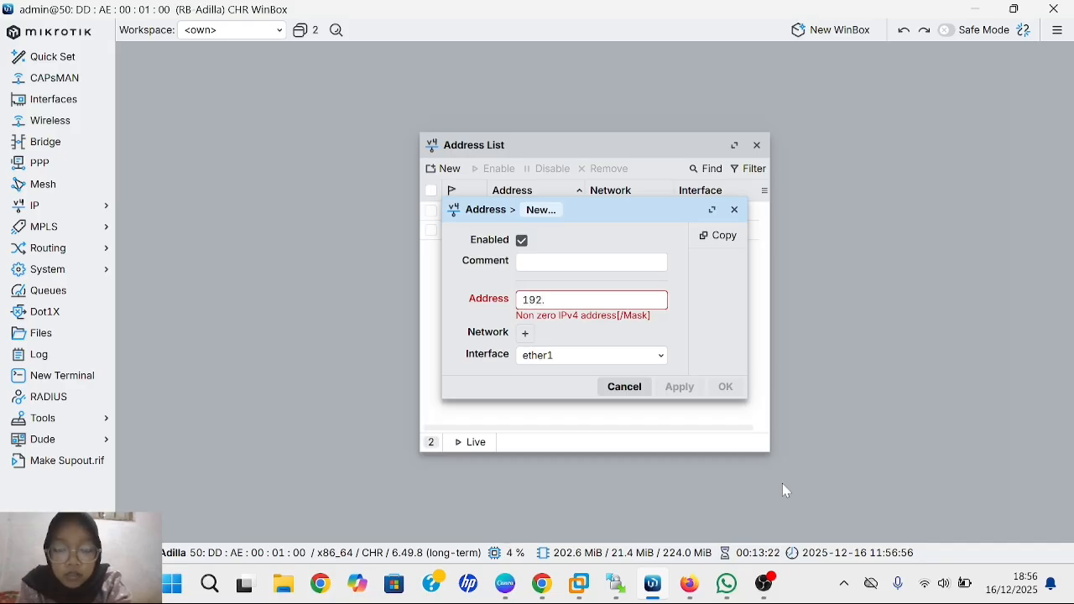
pyautogui.write('168')
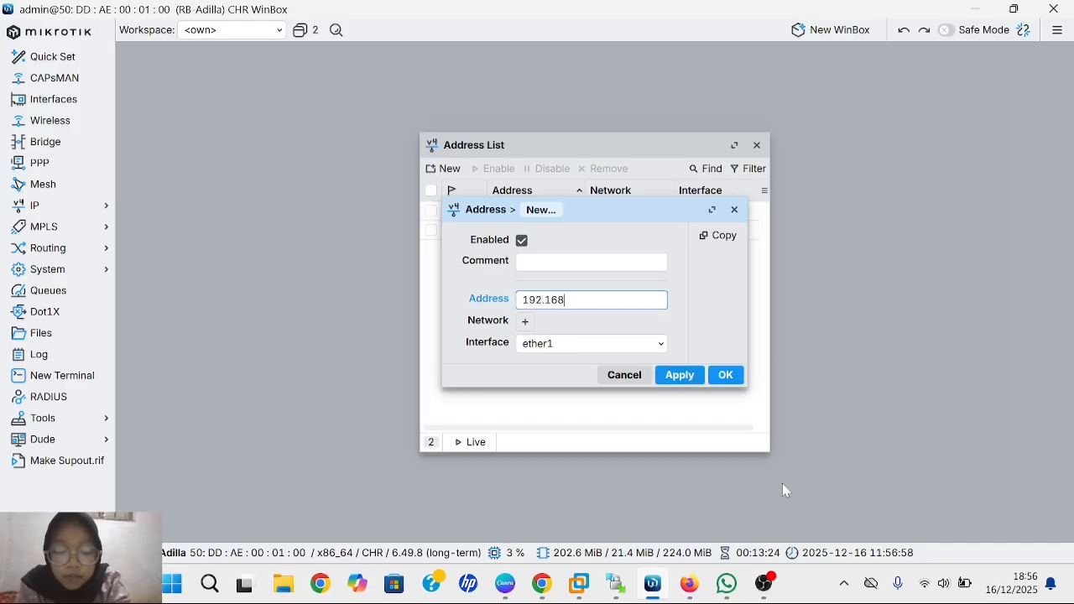
pyautogui.write('.')
pyautogui.write('3')
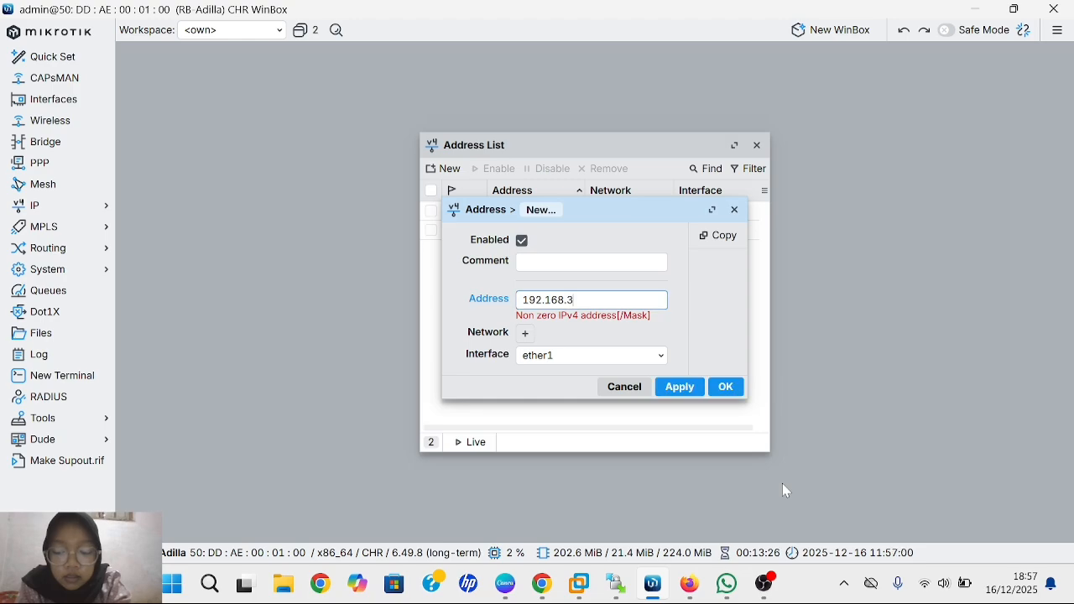
pyautogui.write('2.1')
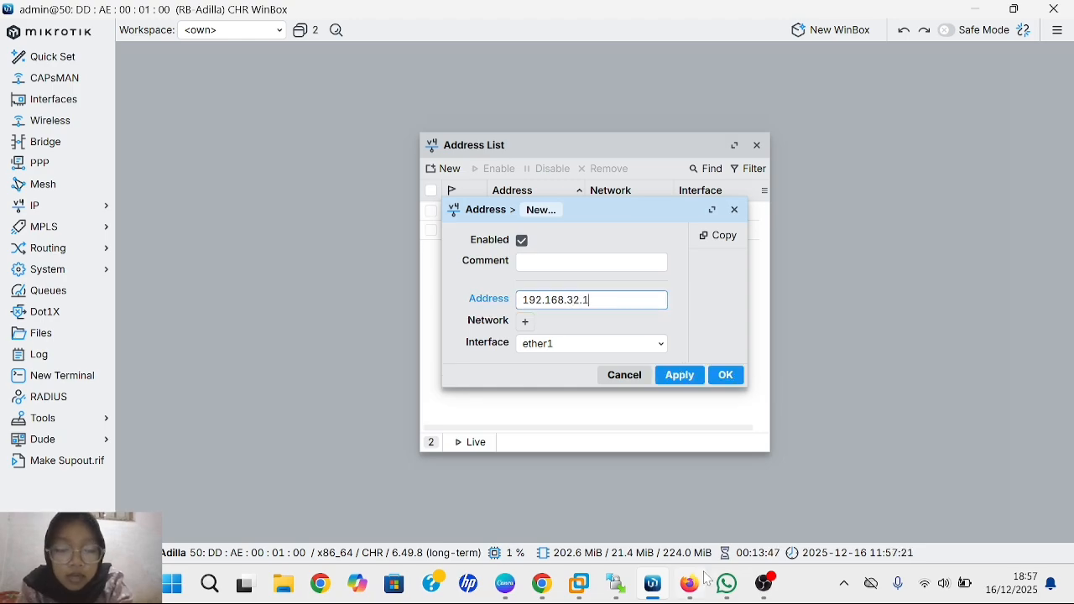
# - Run 'interface print' in the PNETLab router console to list ether1 through ether4
pyautogui.moveTo(702, 575)
pyautogui.click(719, 503)
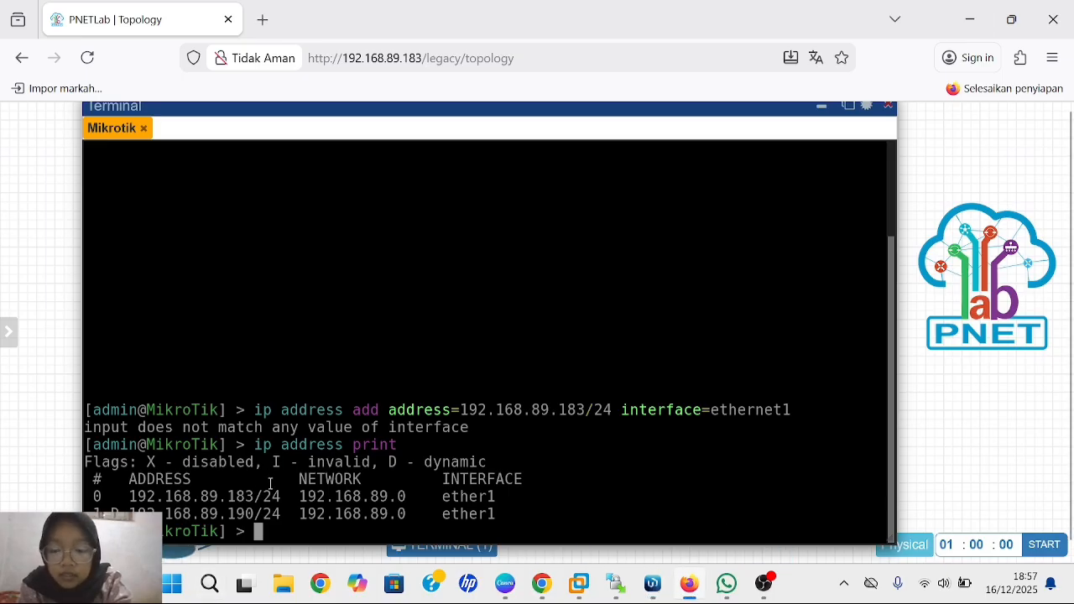
pyautogui.write('inte')
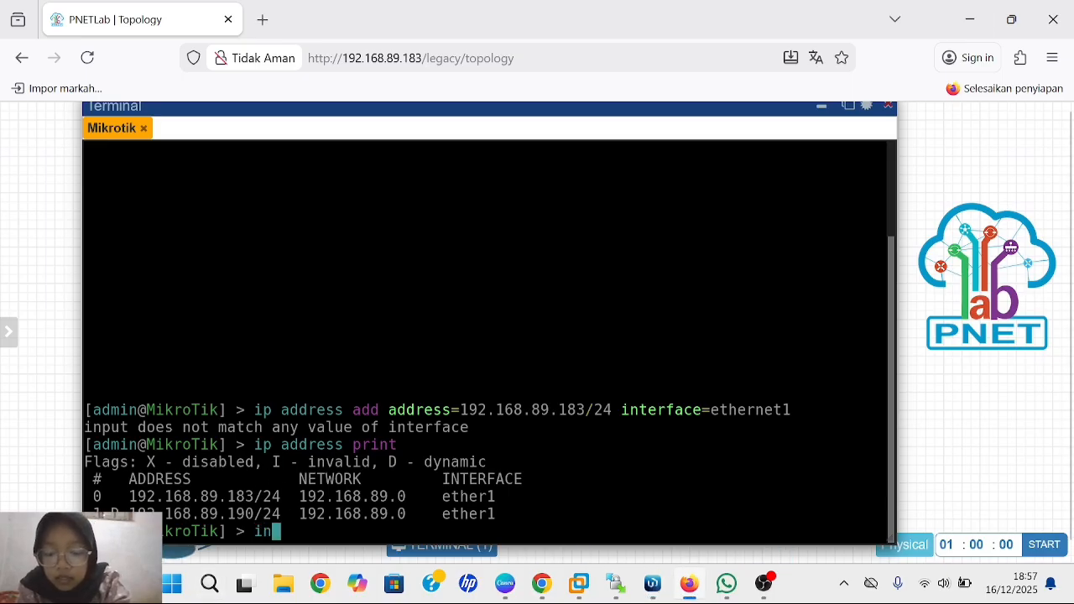
pyautogui.write('r')
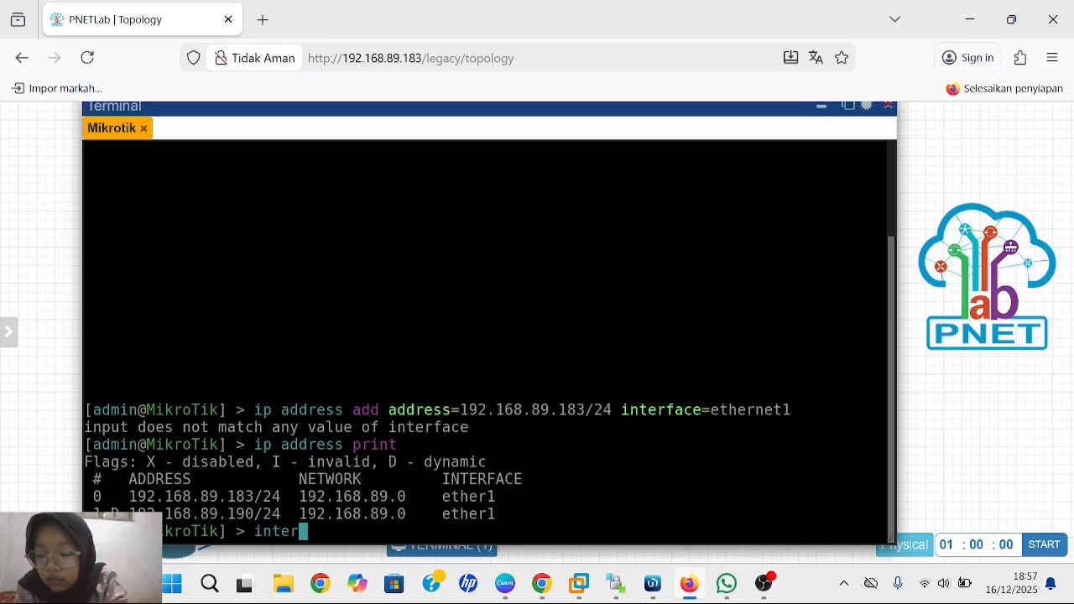
pyautogui.write('face')
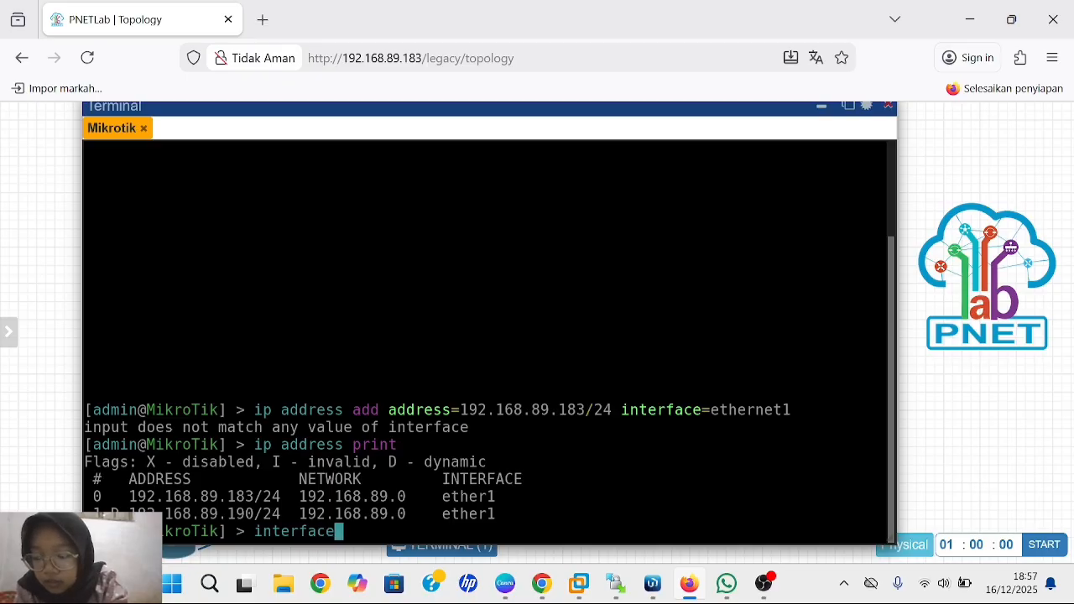
pyautogui.write(' print')
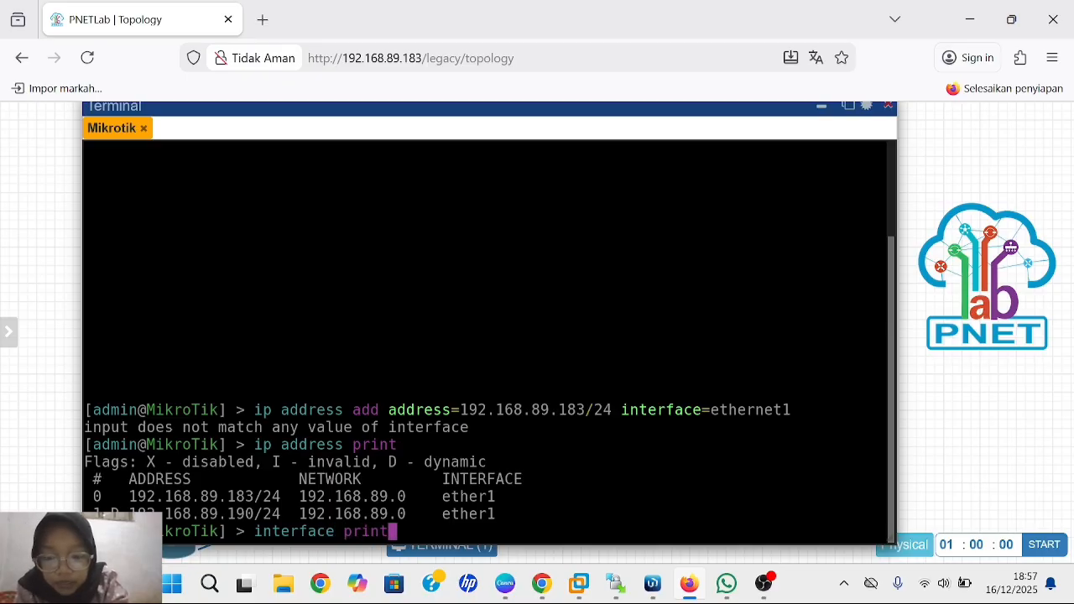
pyautogui.press('Return')
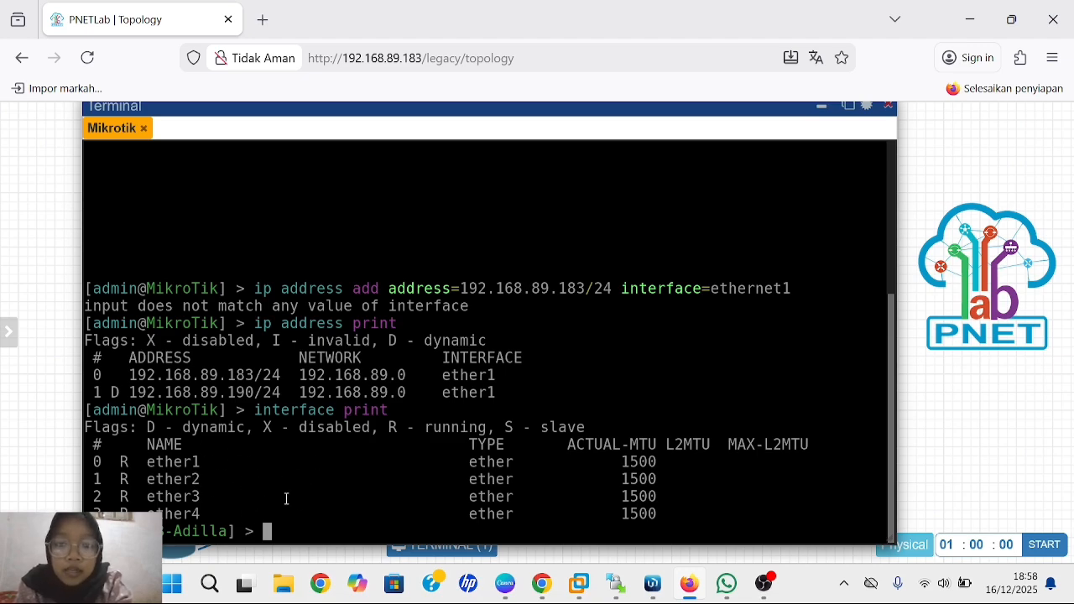
# - Assign the new 192.168.32.1 address to interface ether2 and commit it
pyautogui.moveTo(652, 585)
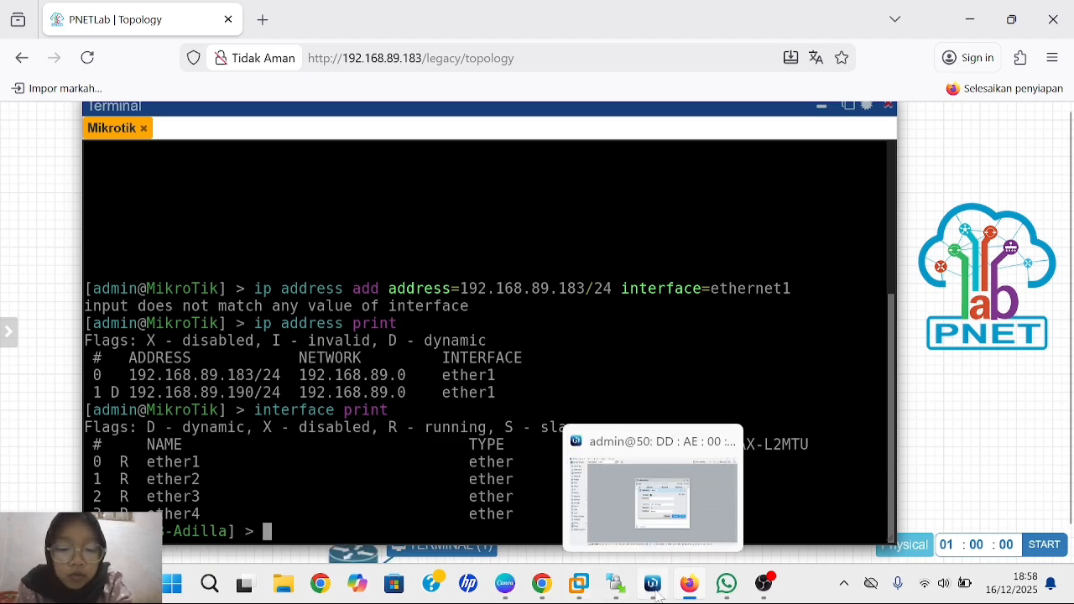
pyautogui.click(666, 535)
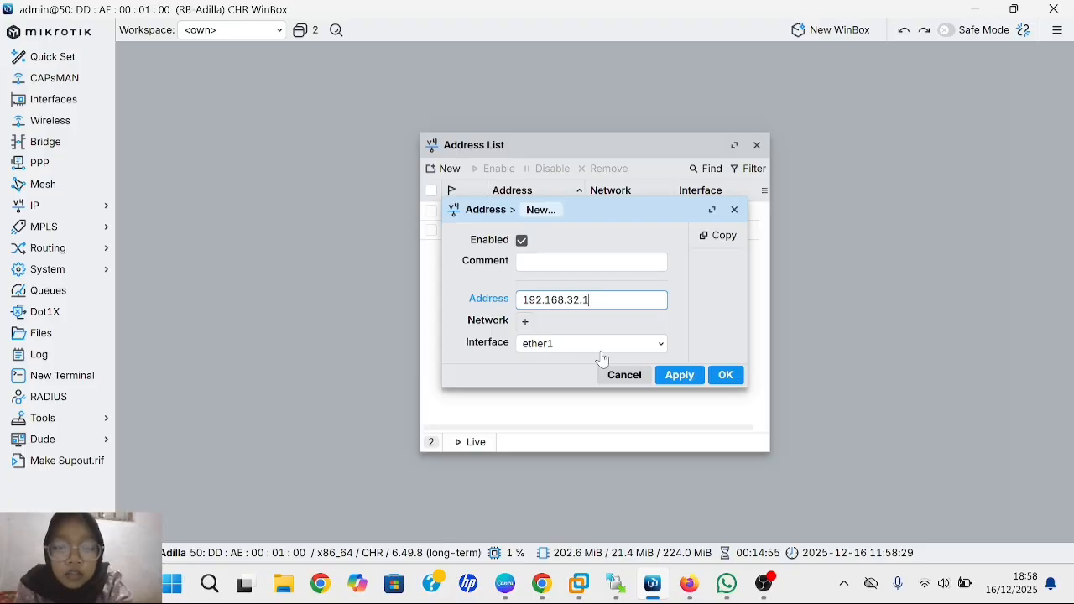
pyautogui.click(642, 350)
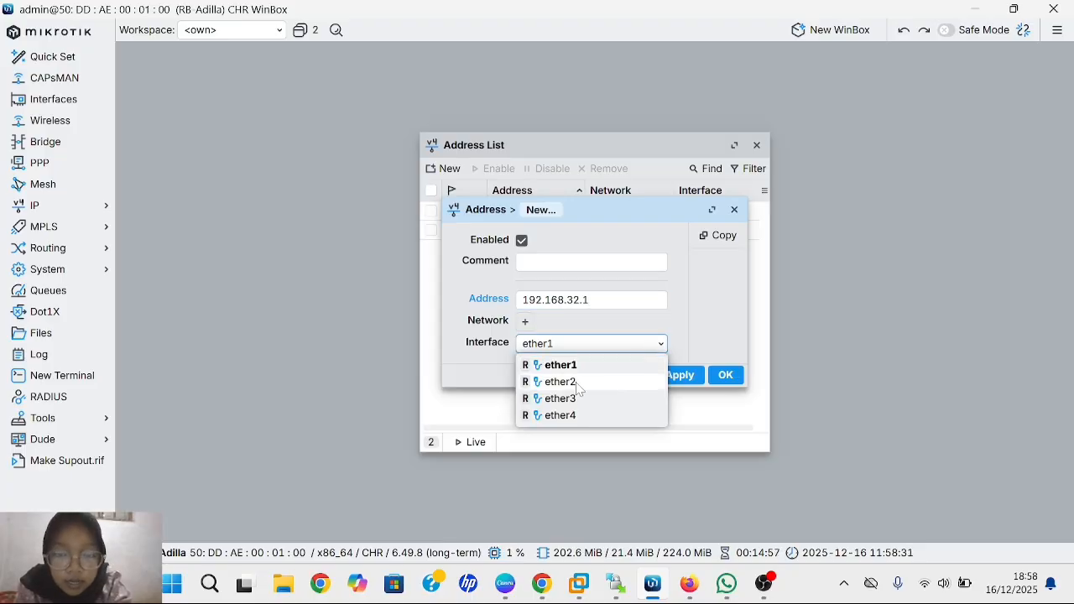
pyautogui.click(559, 382)
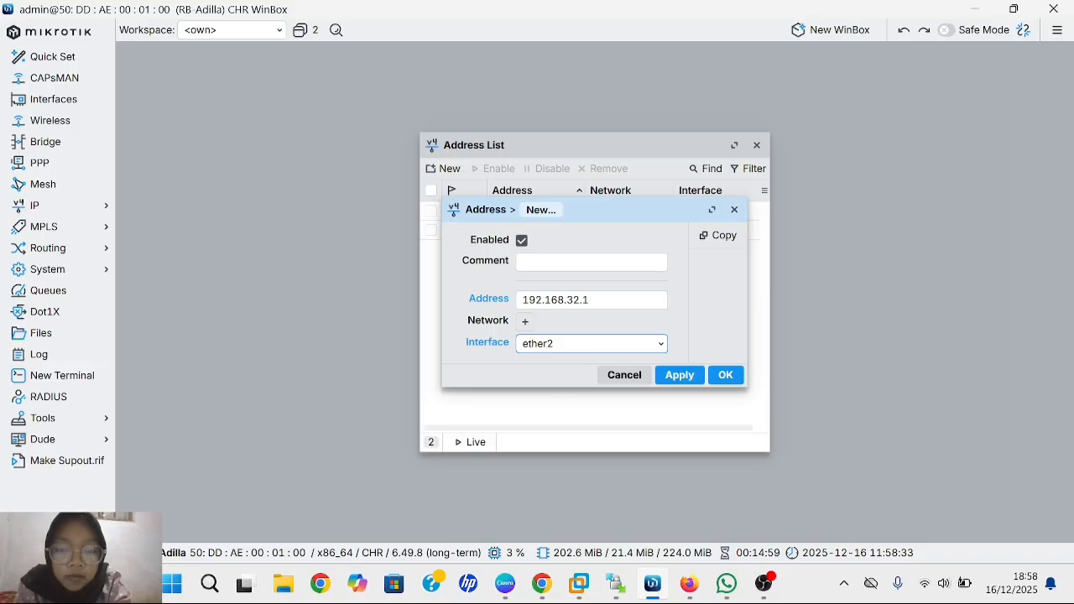
pyautogui.click(685, 378)
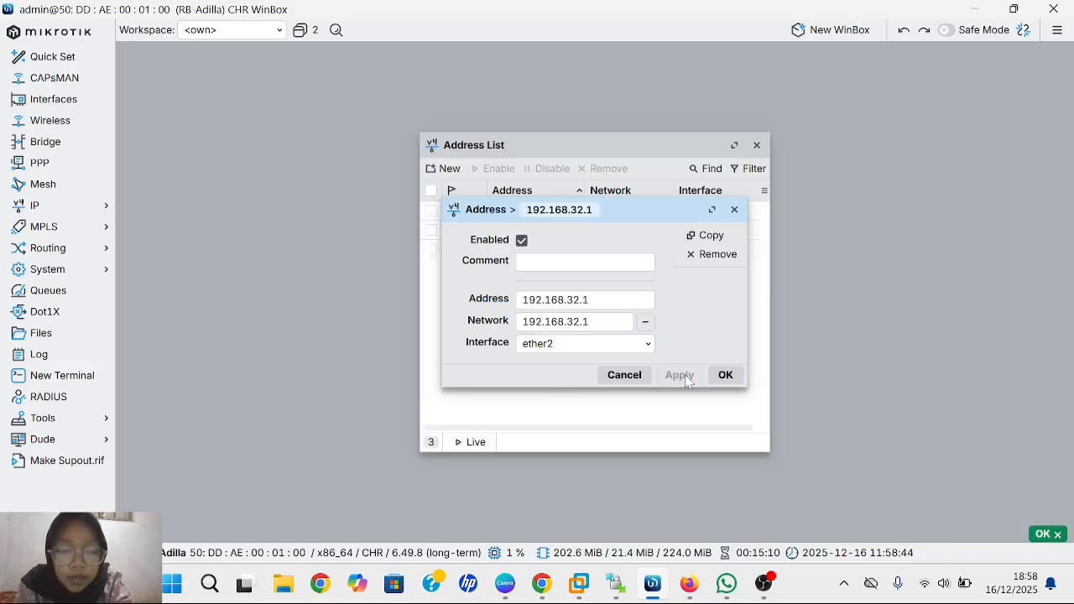
pyautogui.click(727, 384)
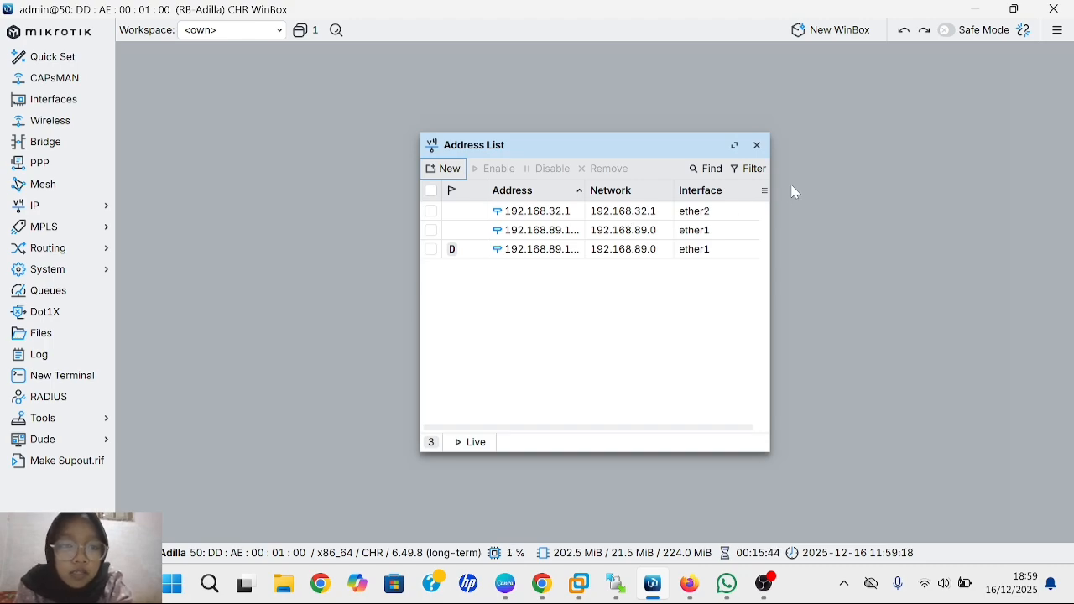
# - Close the address list and, in a new terminal, run 'ip address add address=192.168.1 interface=ether1'
pyautogui.click(758, 149)
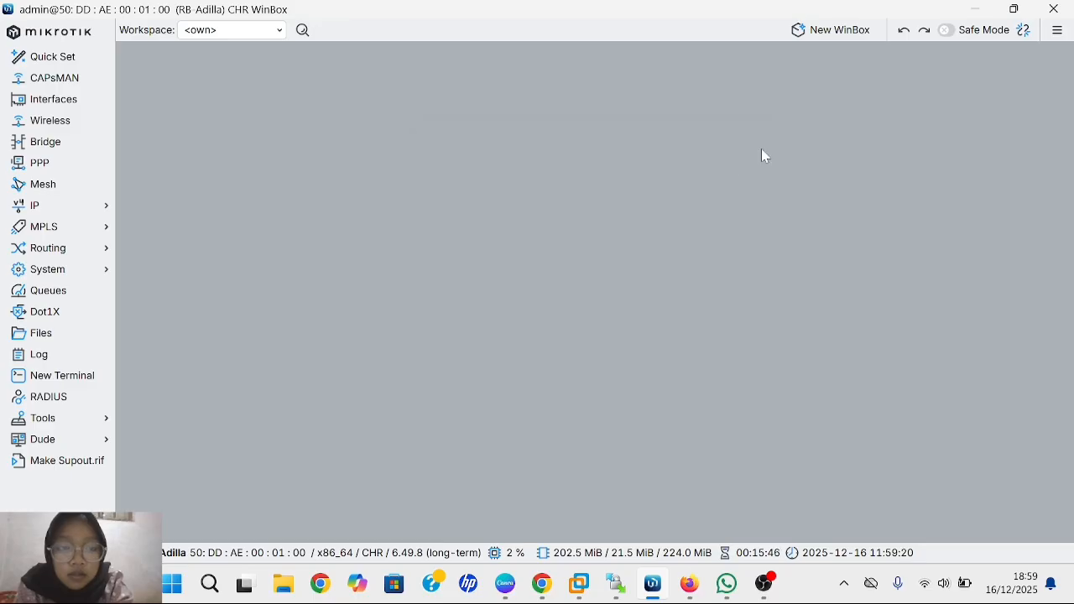
pyautogui.click(66, 384)
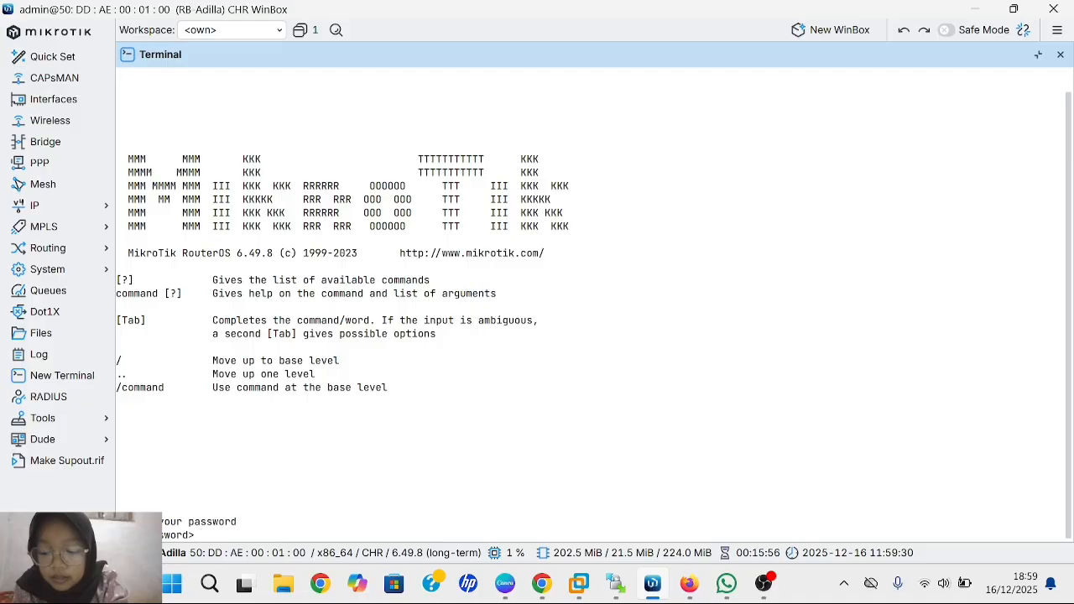
pyautogui.press('Return')
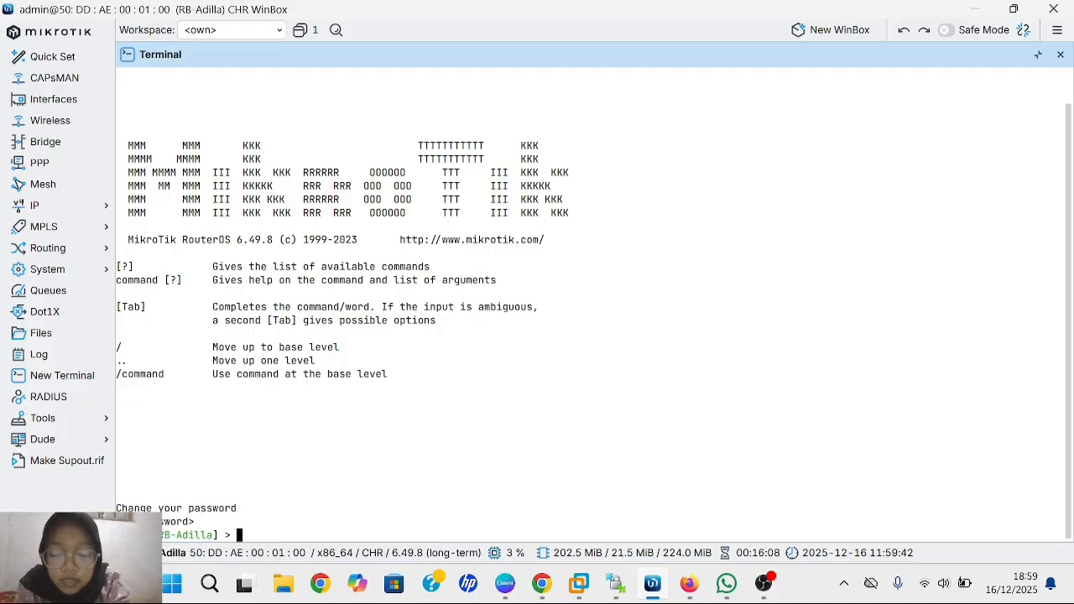
pyautogui.write('ip ')
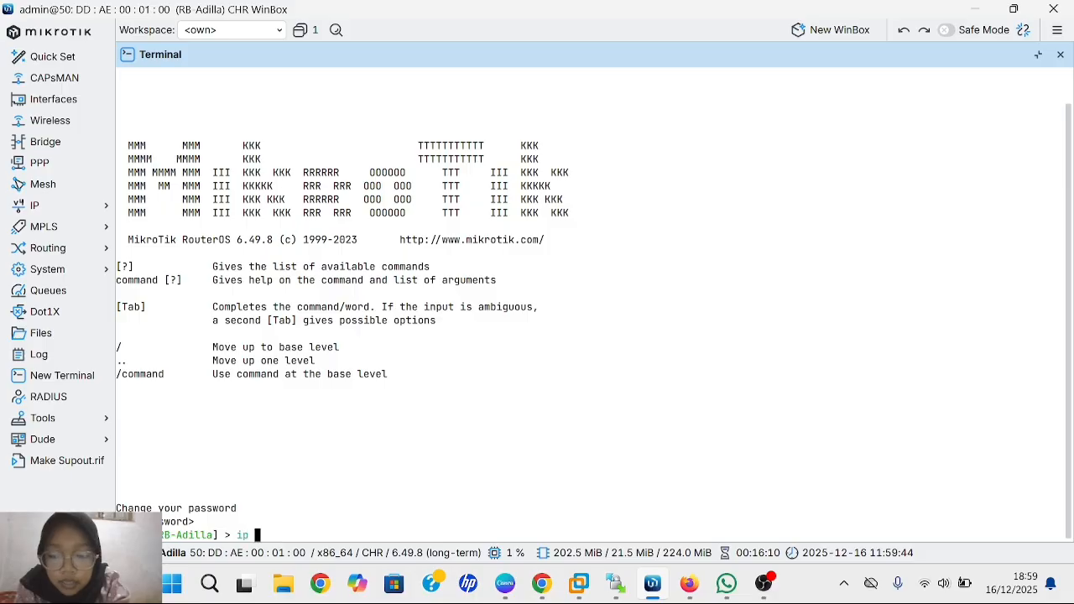
pyautogui.write('address')
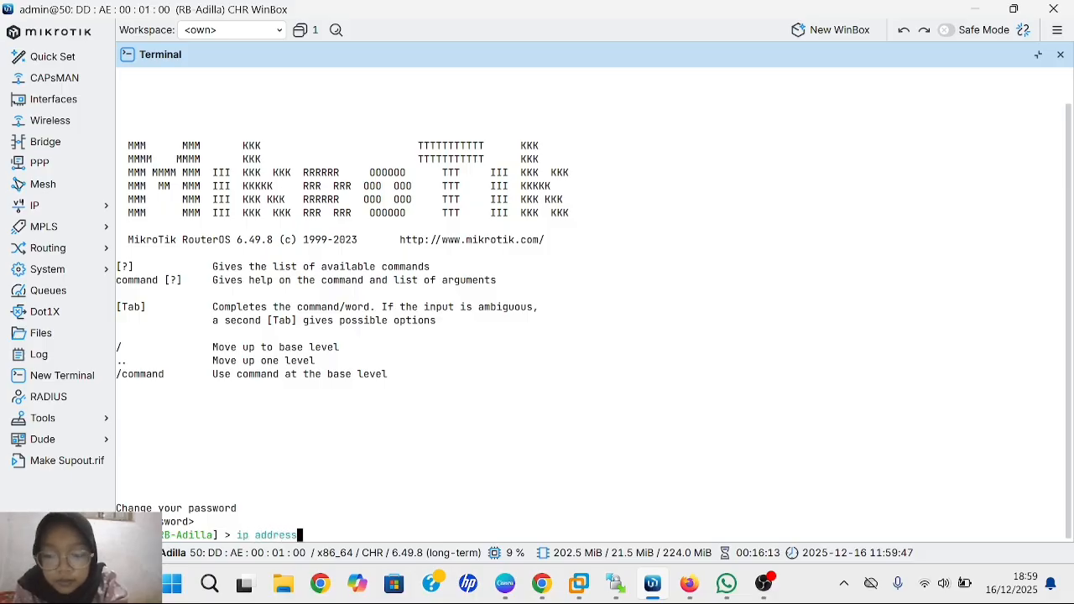
pyautogui.press('Return')
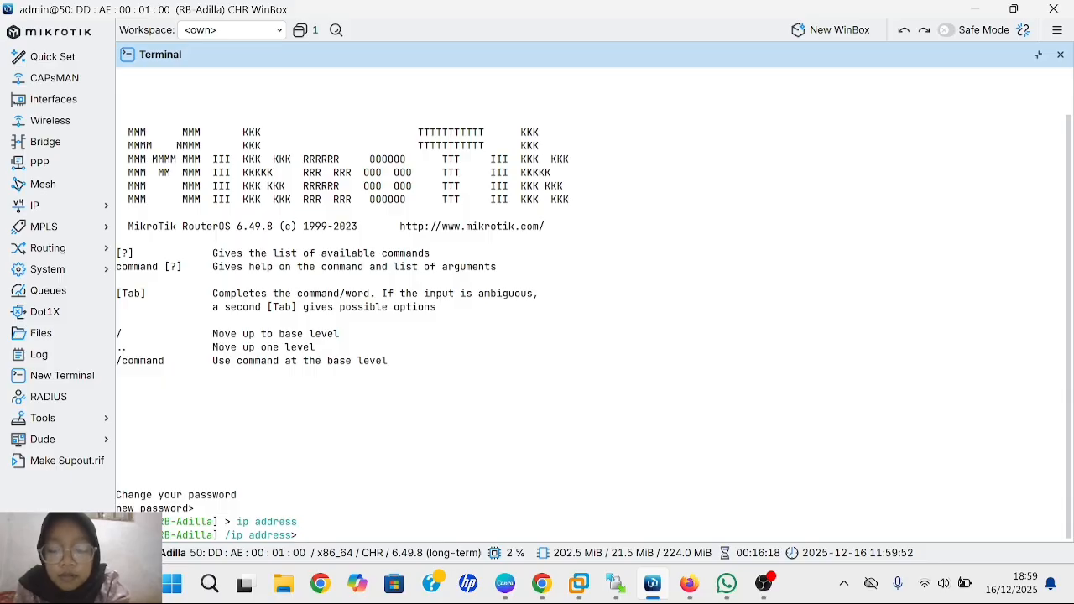
pyautogui.write('add add')
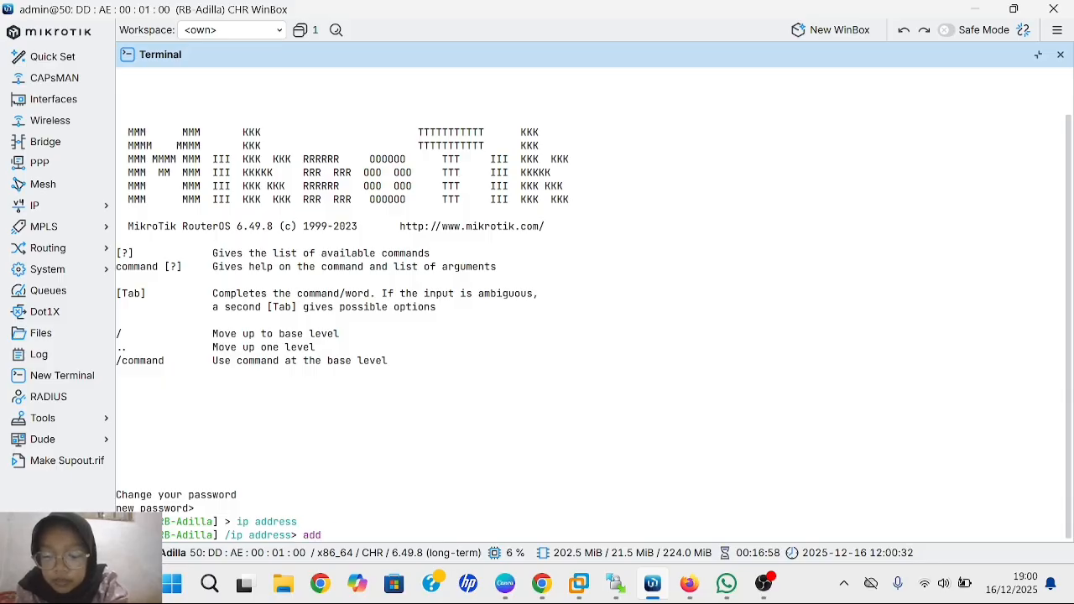
pyautogui.write('ress')
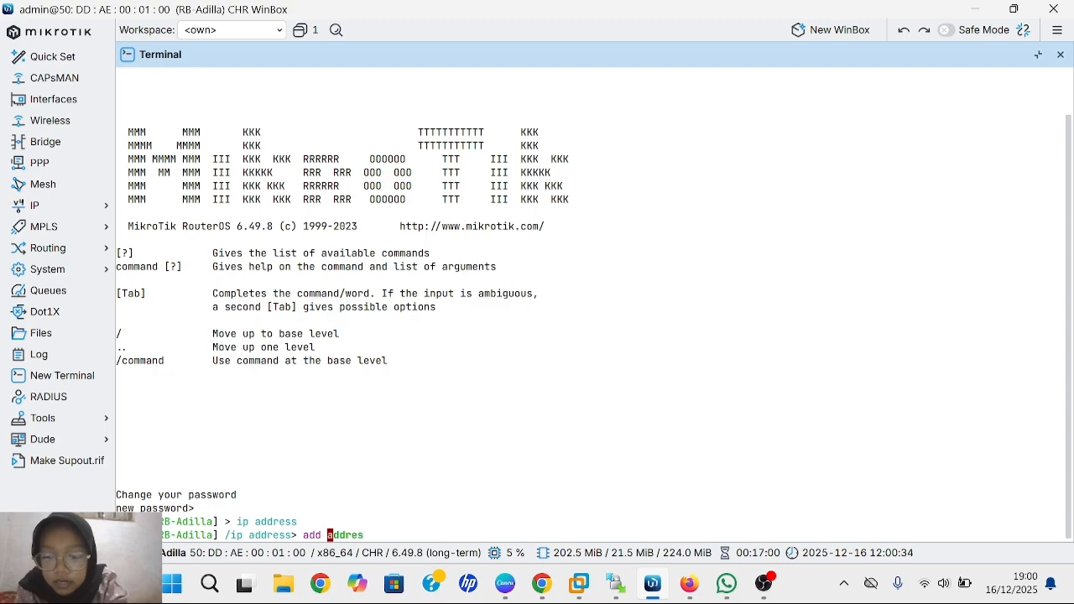
pyautogui.write('=')
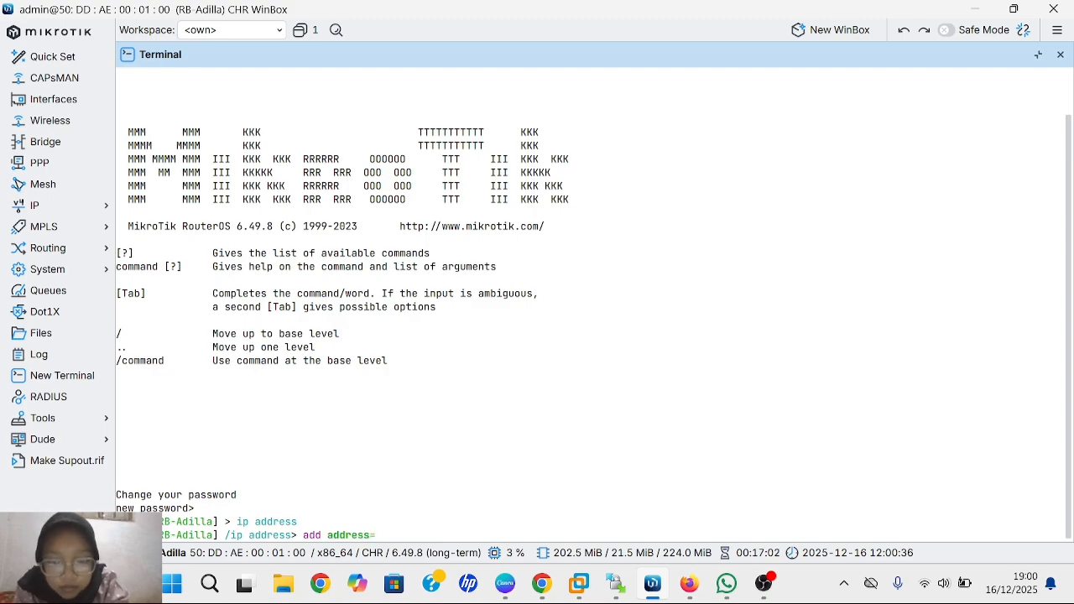
pyautogui.write('192.')
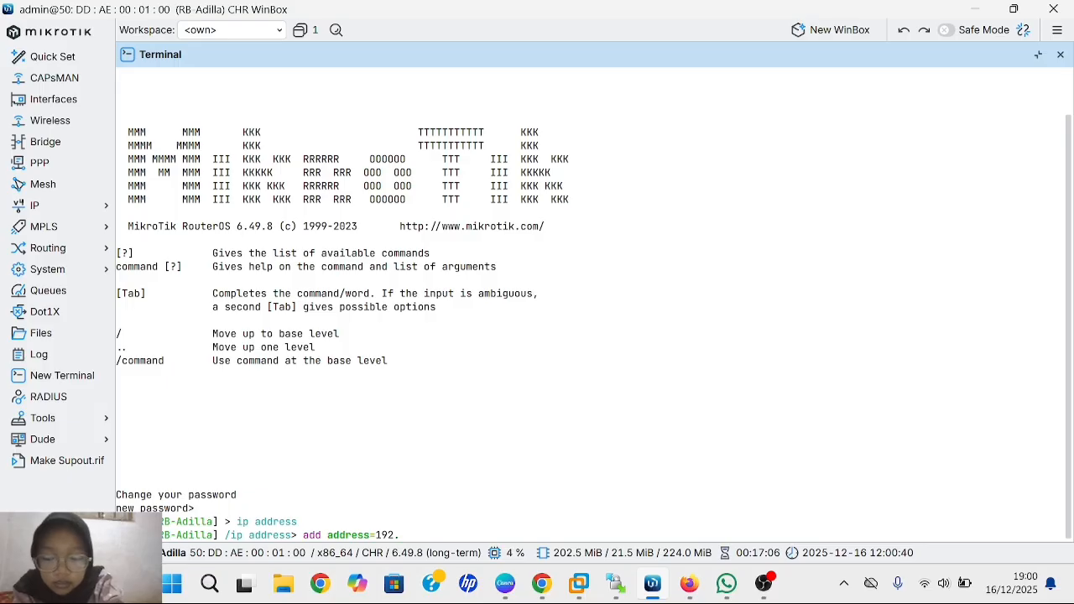
pyautogui.write('168.')
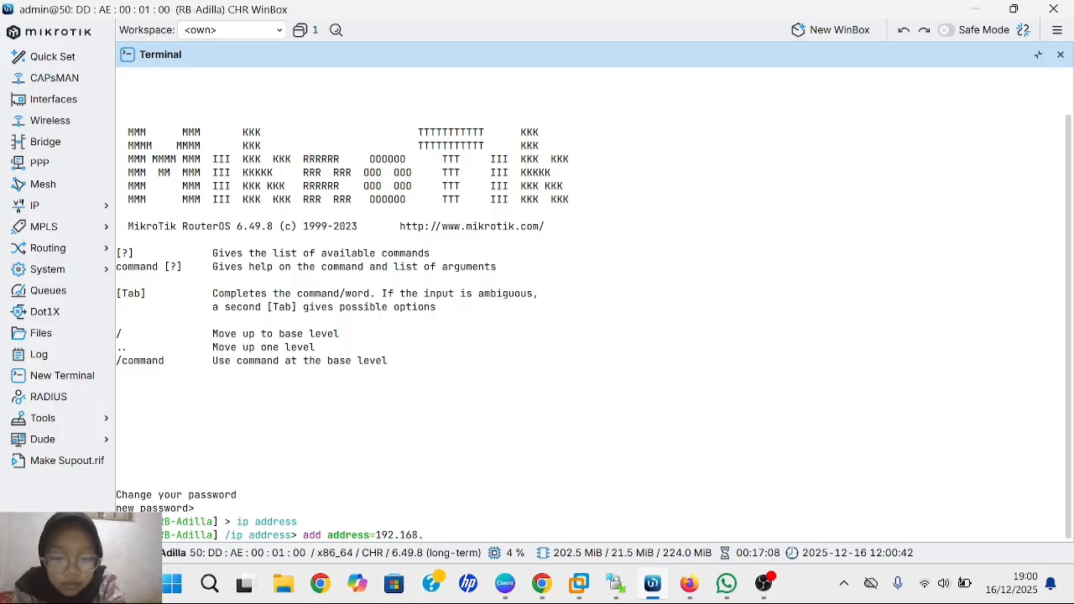
pyautogui.write('1')
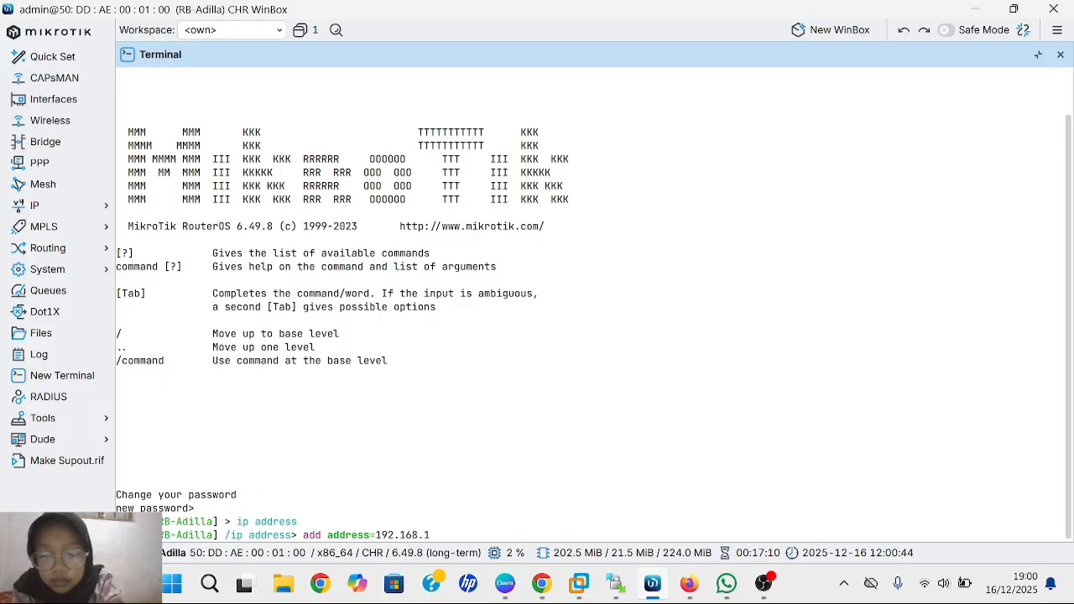
pyautogui.write(' inte')
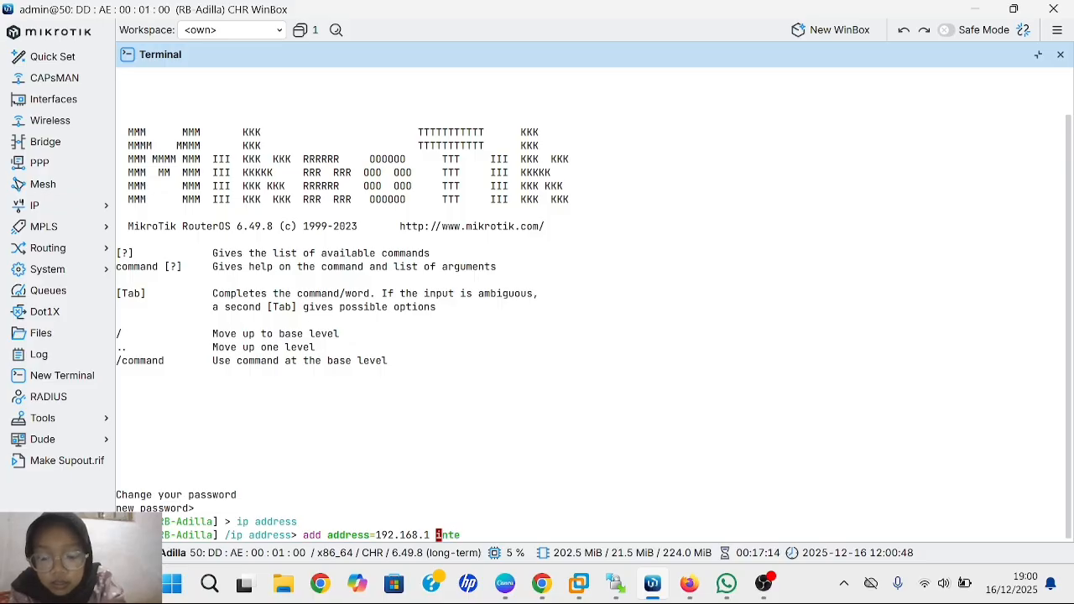
pyautogui.write('rface=')
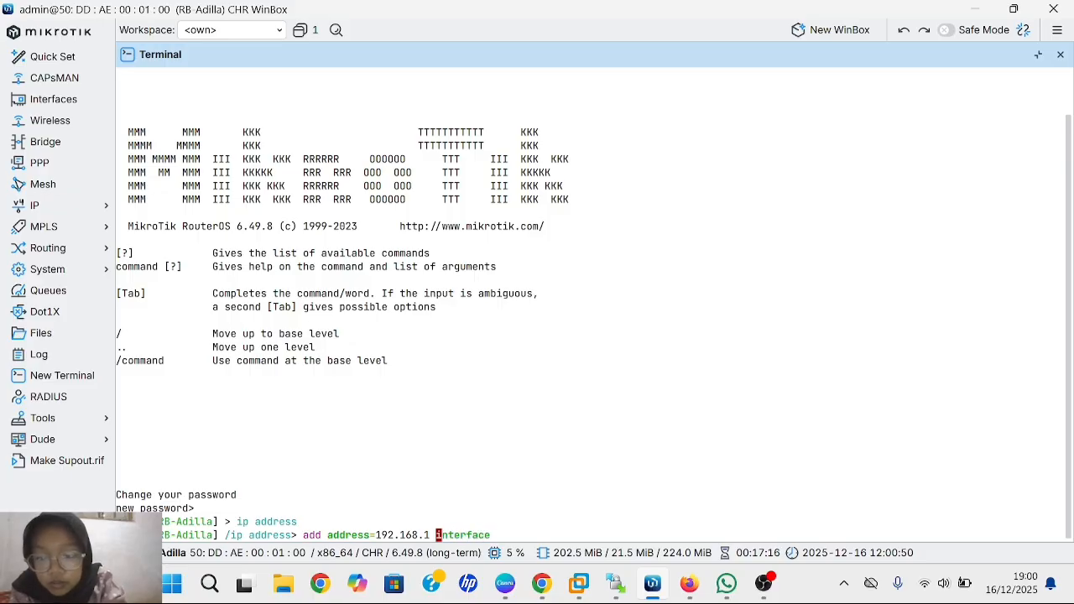
pyautogui.write('ethe')
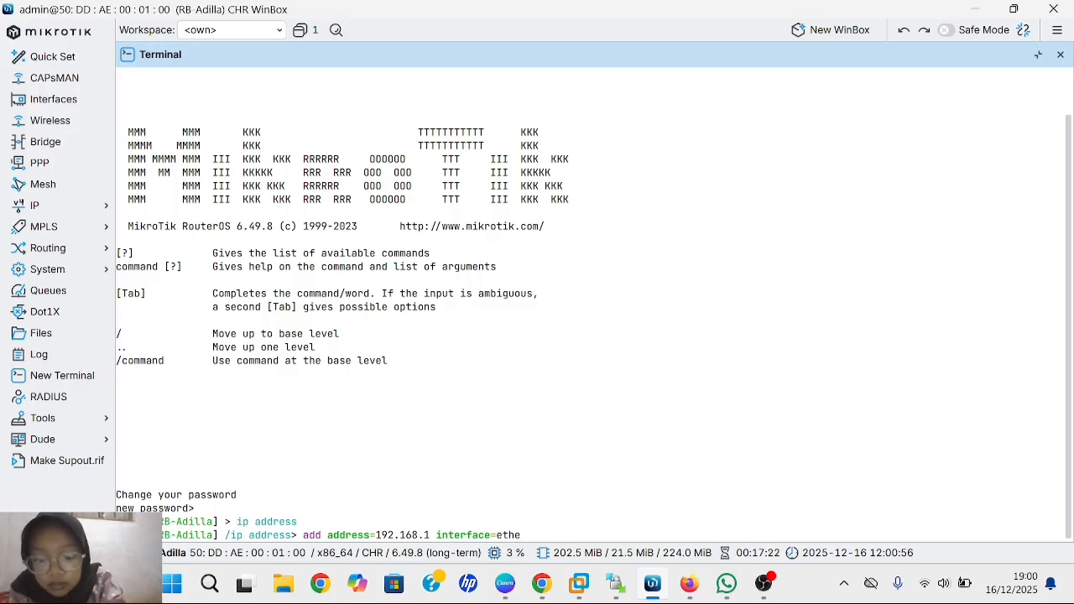
pyautogui.write('r1')
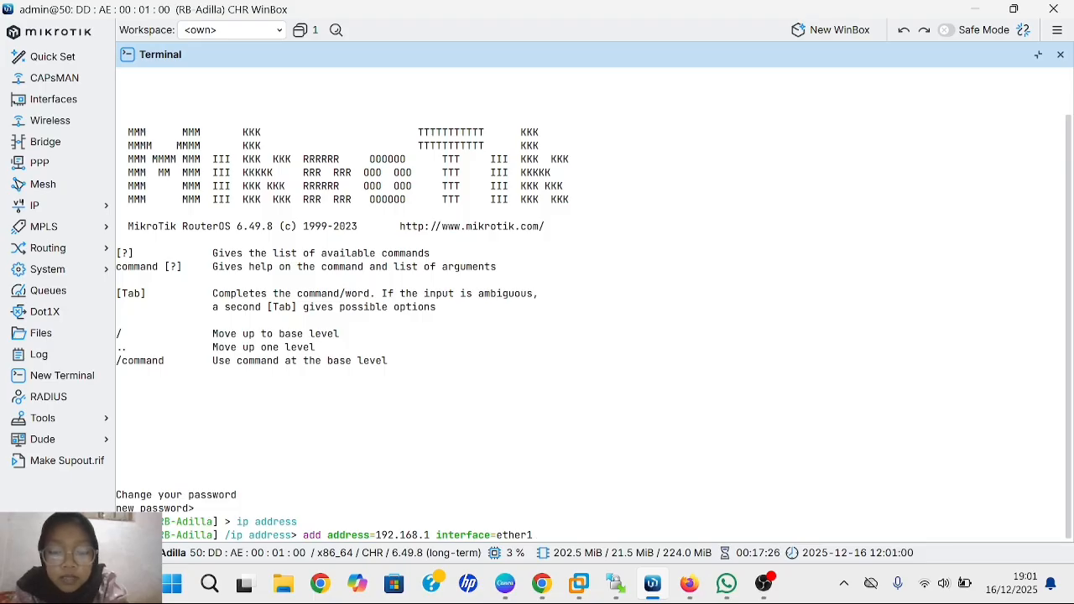
pyautogui.press('Return')
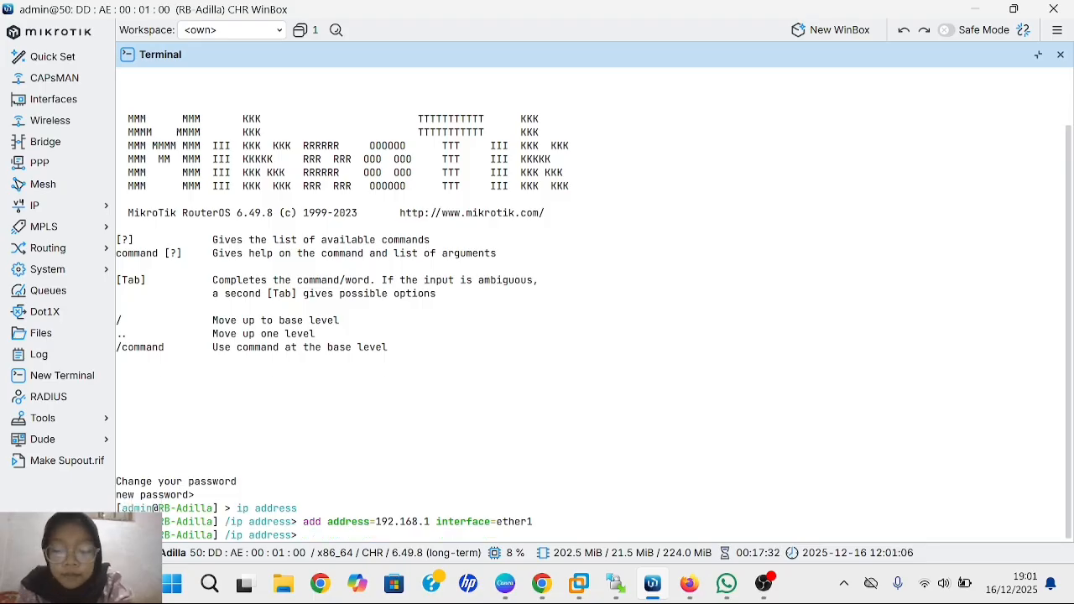
# - Print the IP addresses and remove entry number=2, the 192.168.32.1 address
pyautogui.write('p')
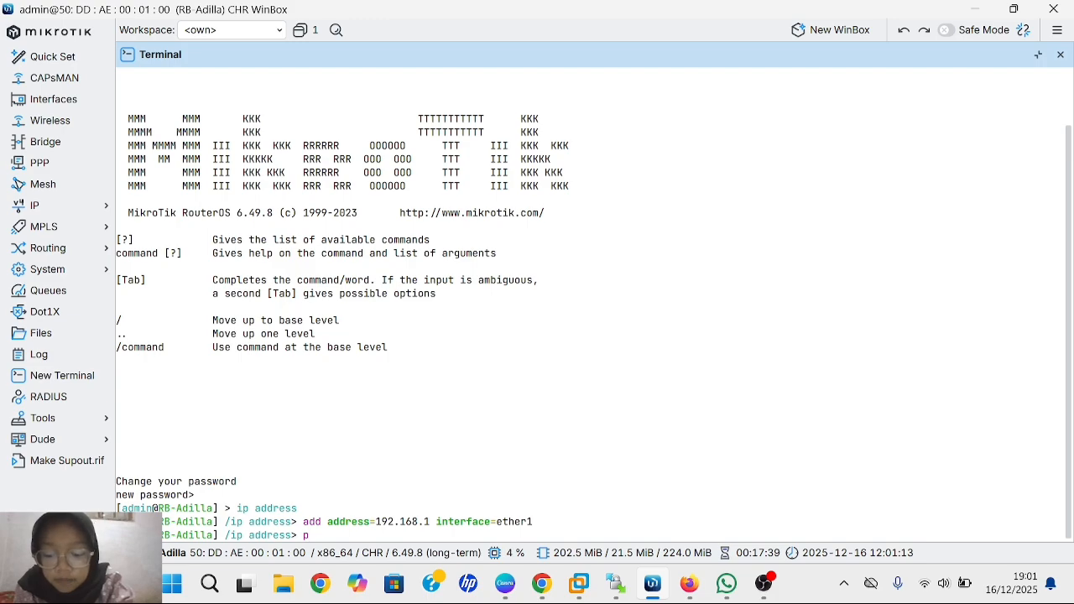
pyautogui.write('rint')
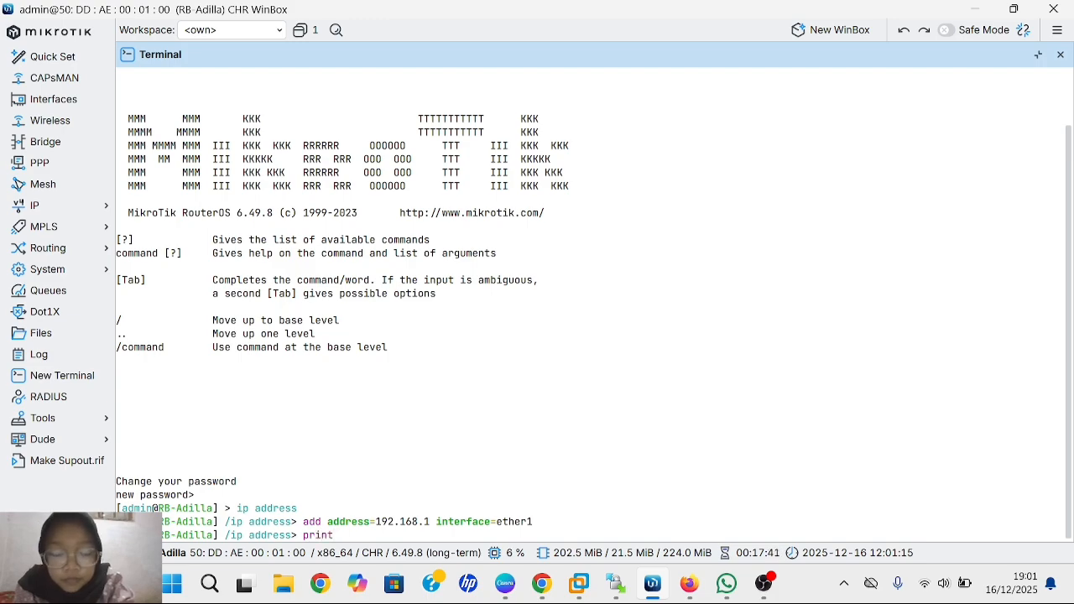
pyautogui.press('Return')
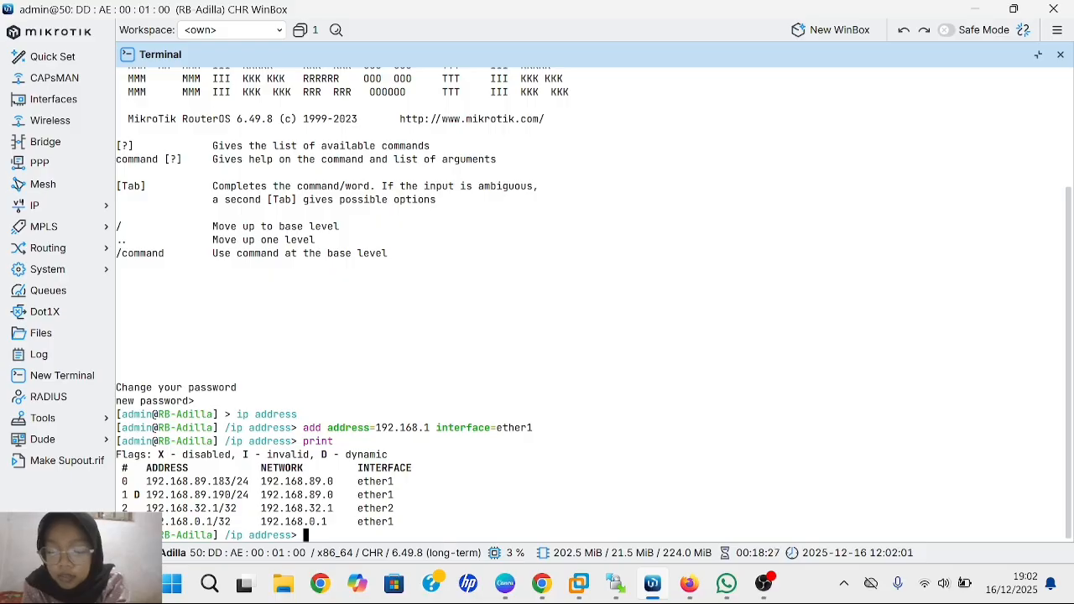
pyautogui.write('rem')
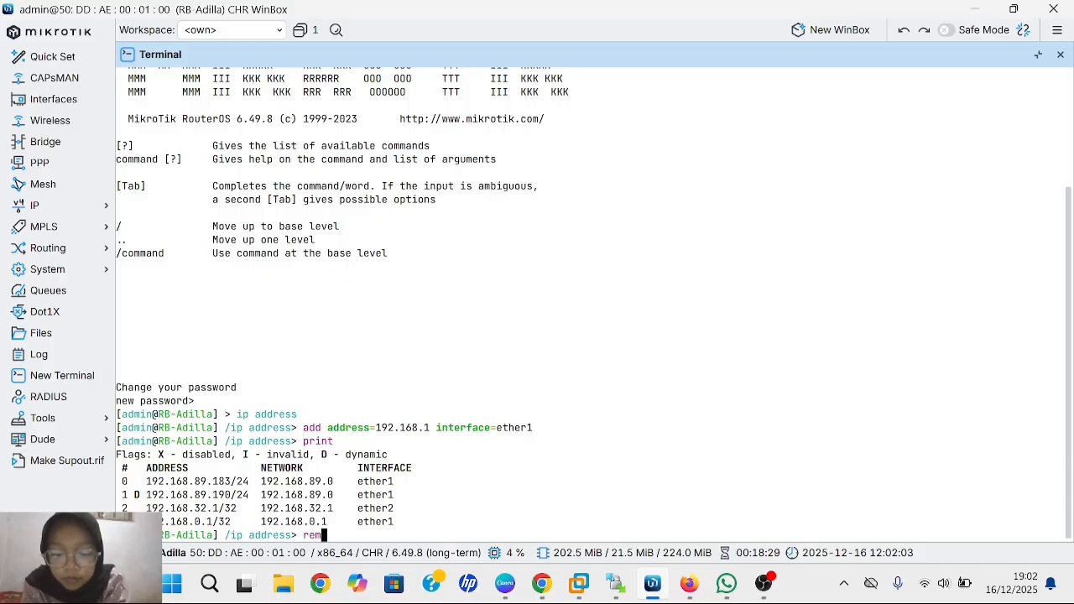
pyautogui.write('ove')
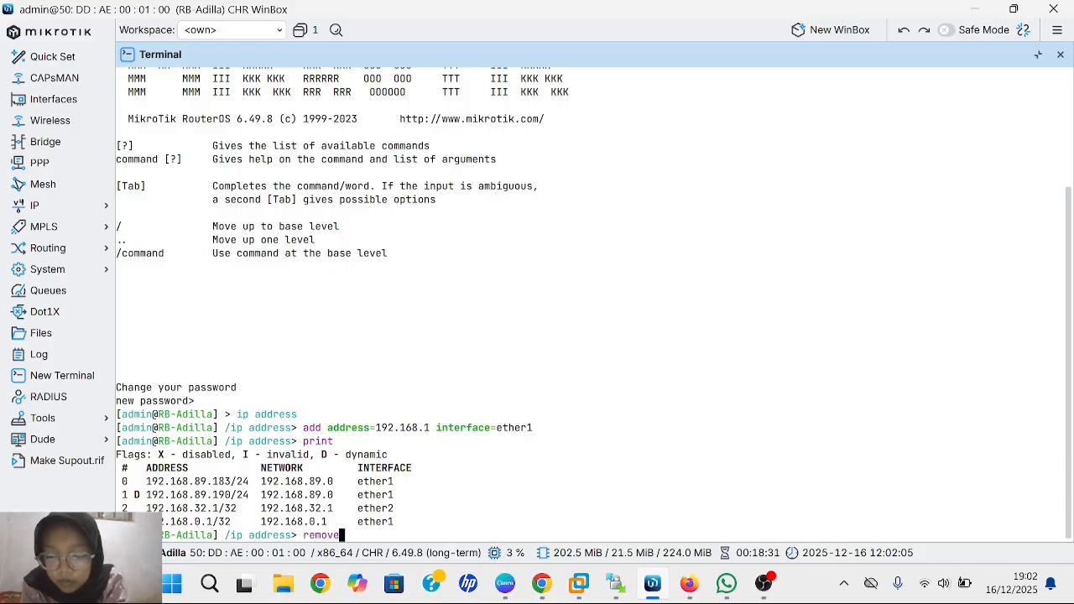
pyautogui.write(' num')
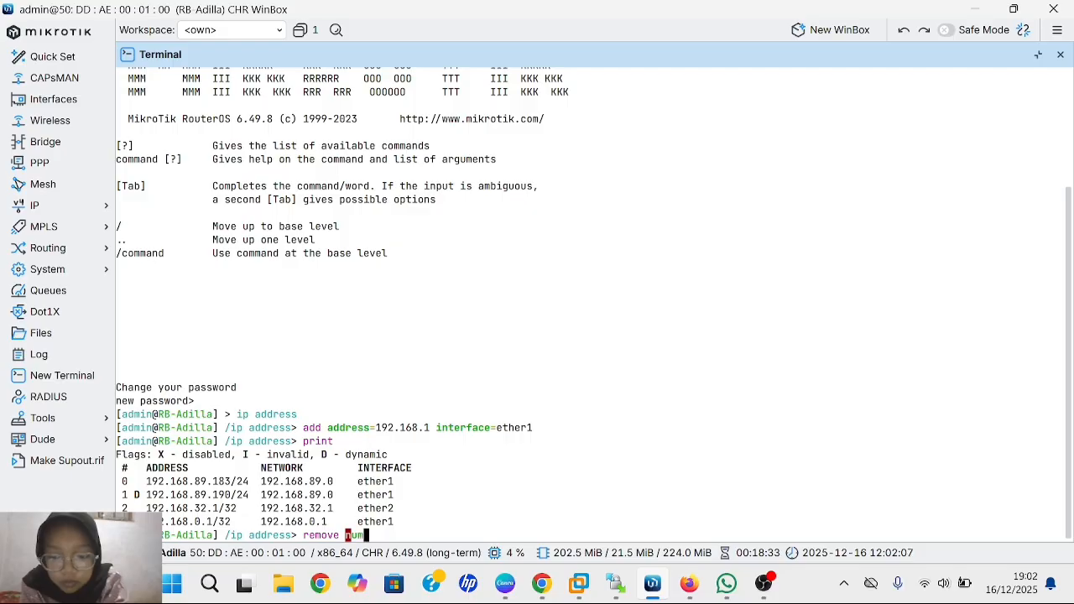
pyautogui.write('ber')
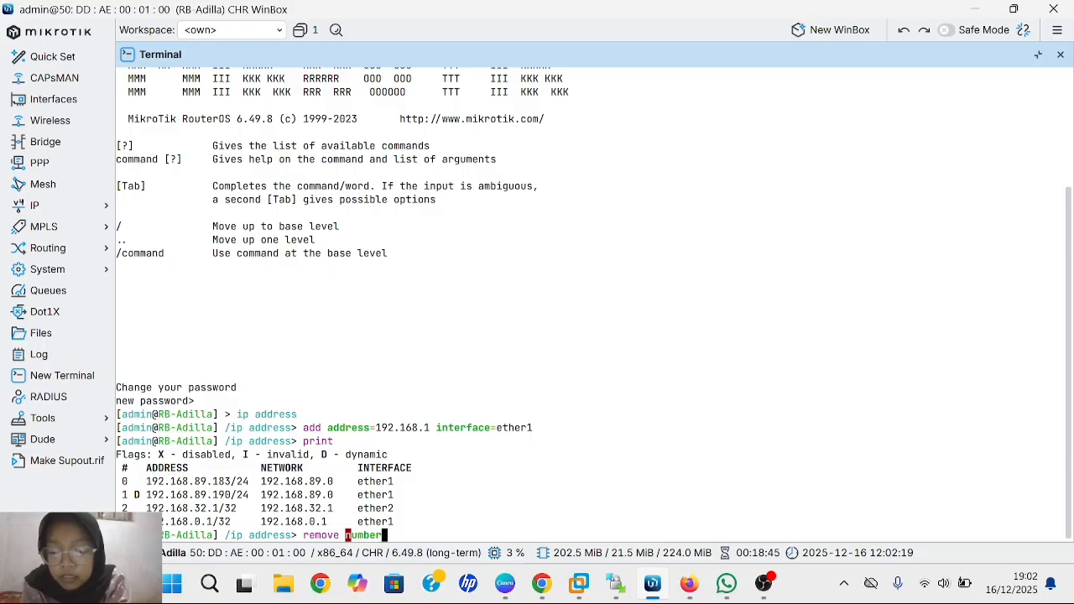
pyautogui.press('Tab')
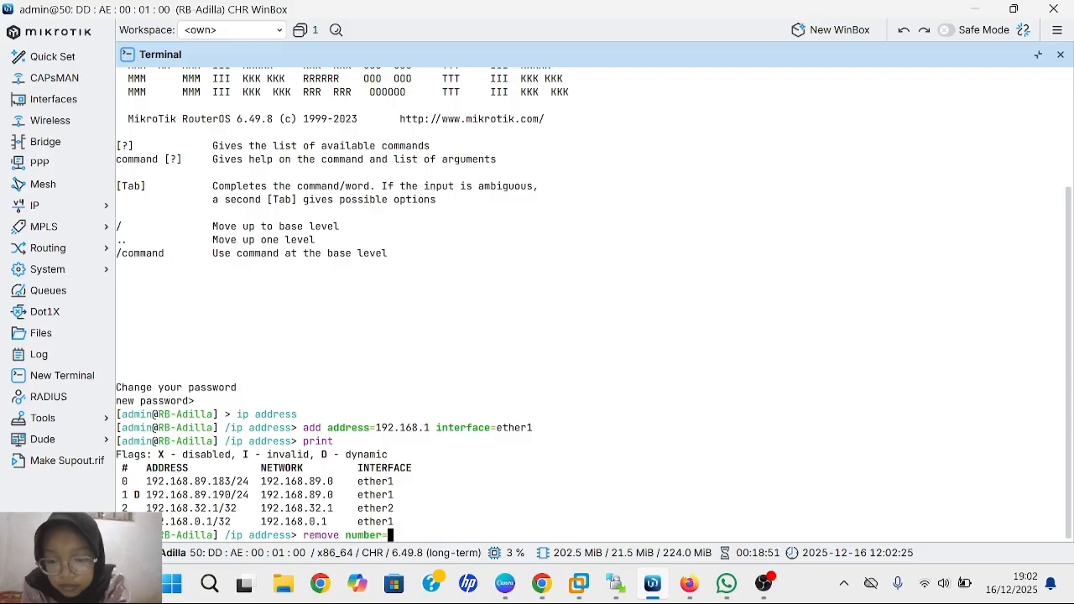
pyautogui.write('2')
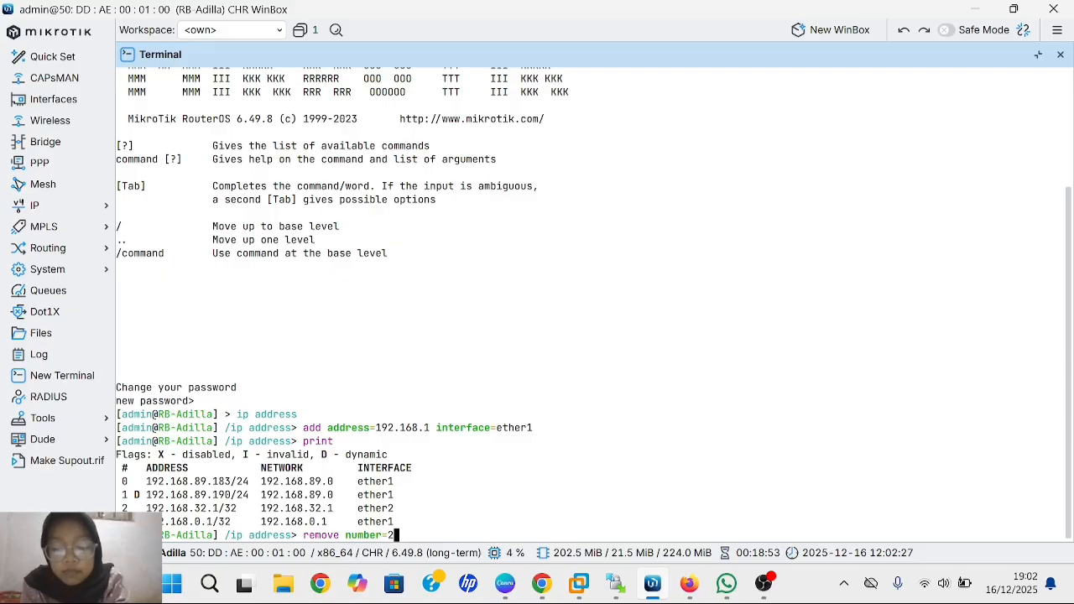
pyautogui.press('Return')
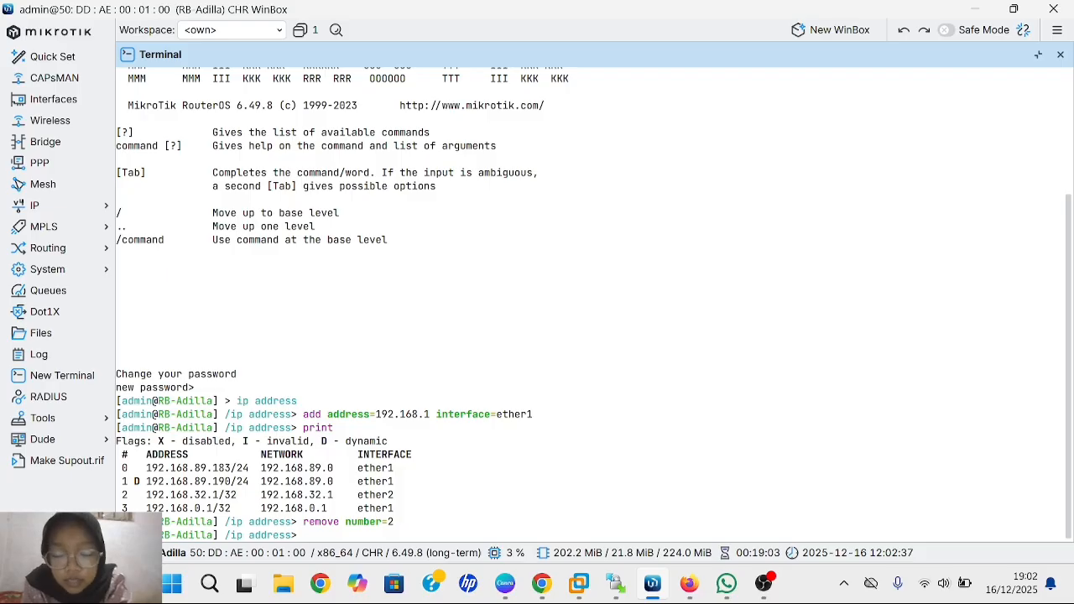
pyautogui.write('print')
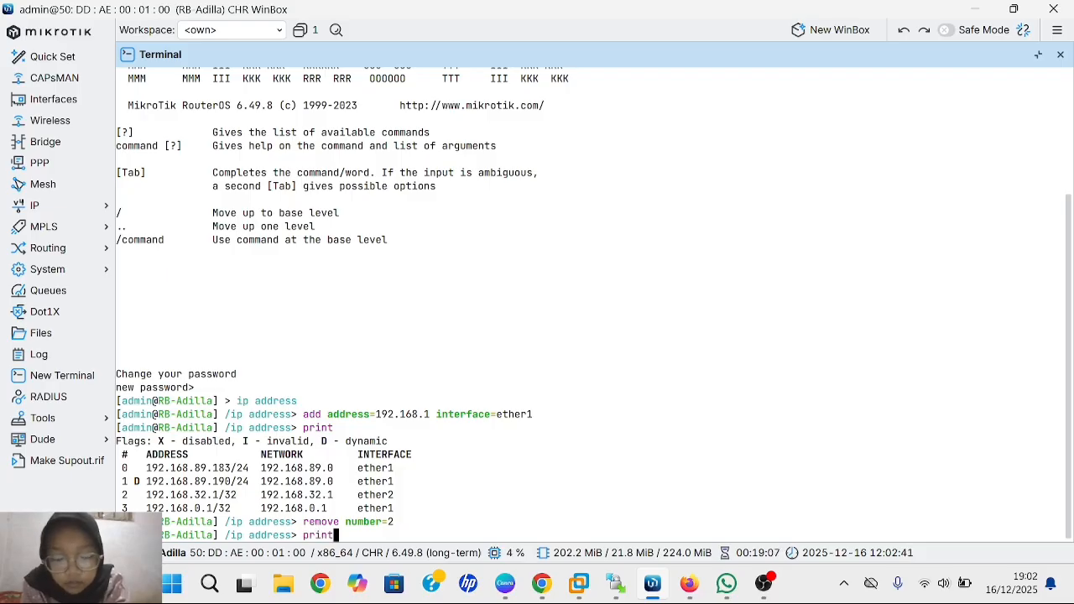
# - Print the address list again, showing only three ether1 addresses remain
pyautogui.press('Return')
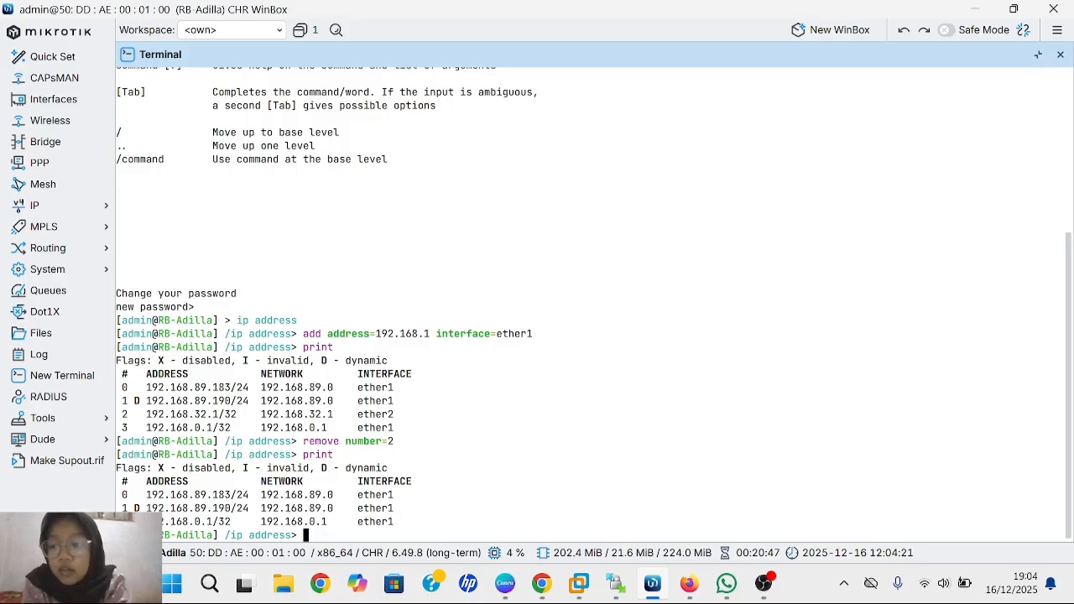
# - Select the 192.168.0.1 entry in IP > Addresses, disable it, and close the list
pyautogui.click(49, 212)
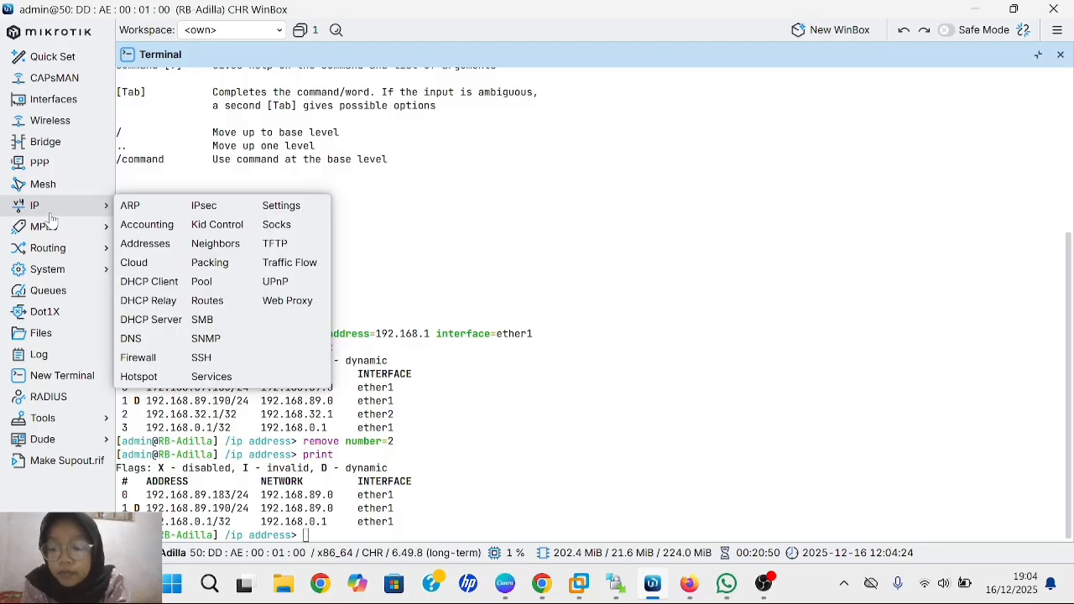
pyautogui.click(157, 250)
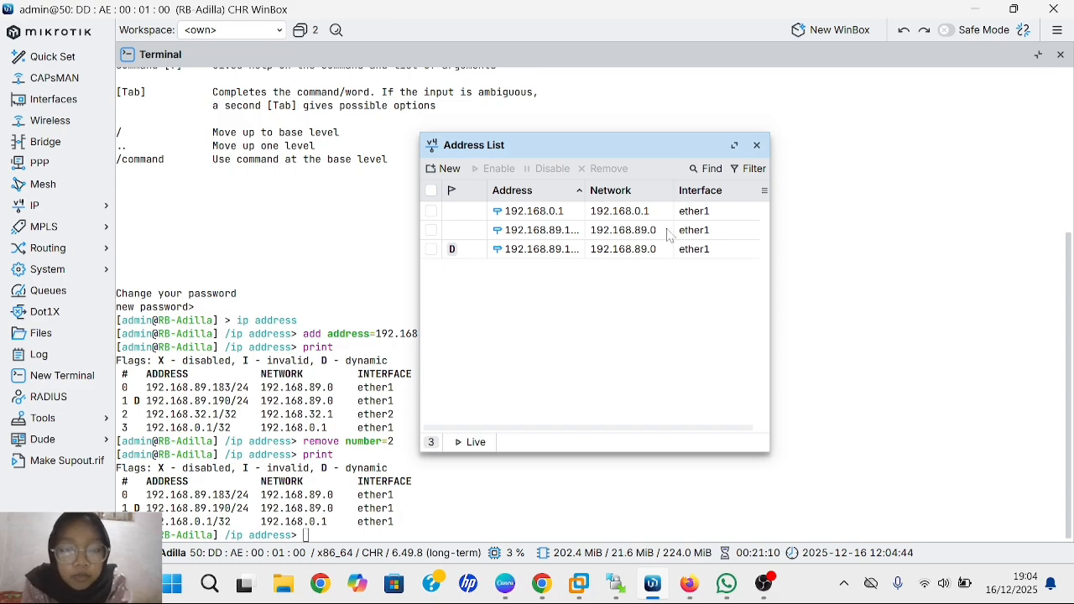
pyautogui.click(520, 216)
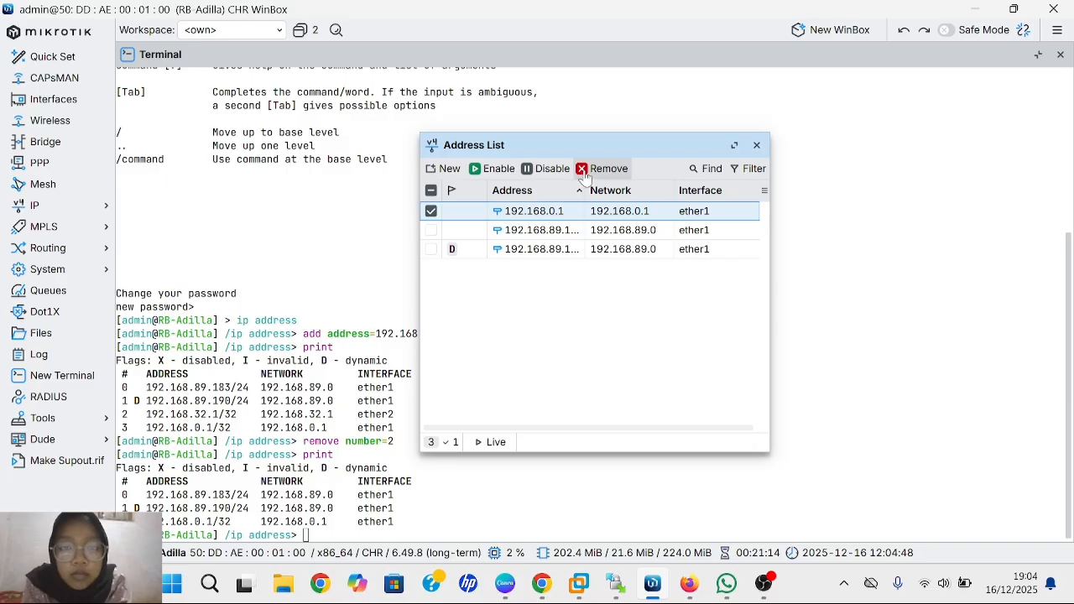
pyautogui.click(545, 169)
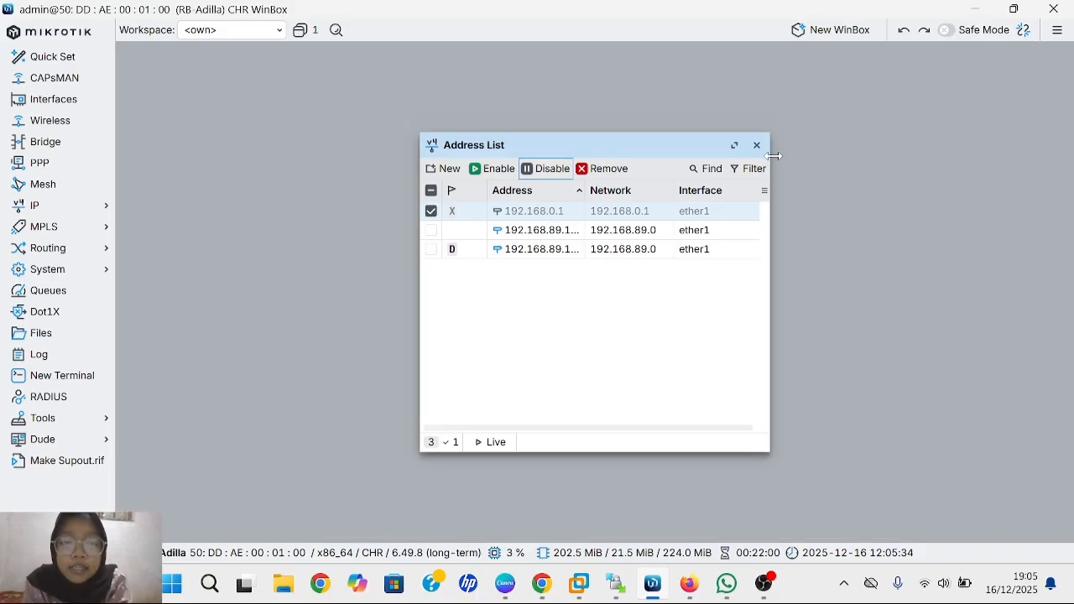
pyautogui.click(756, 148)
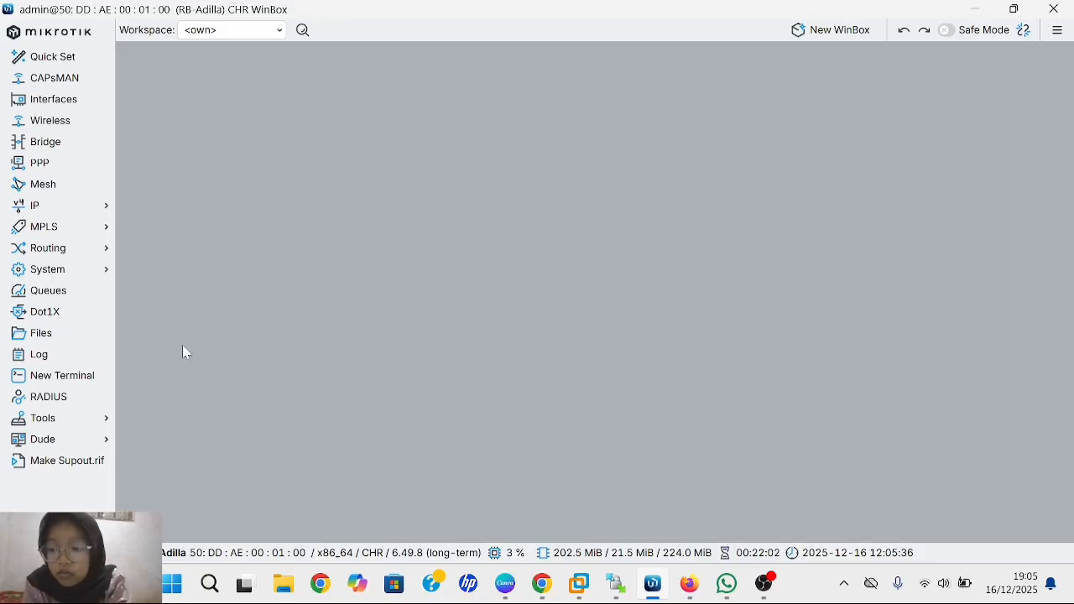
# - Open a new terminal, skip the password prompt, and print the ip address list
pyautogui.click(79, 377)
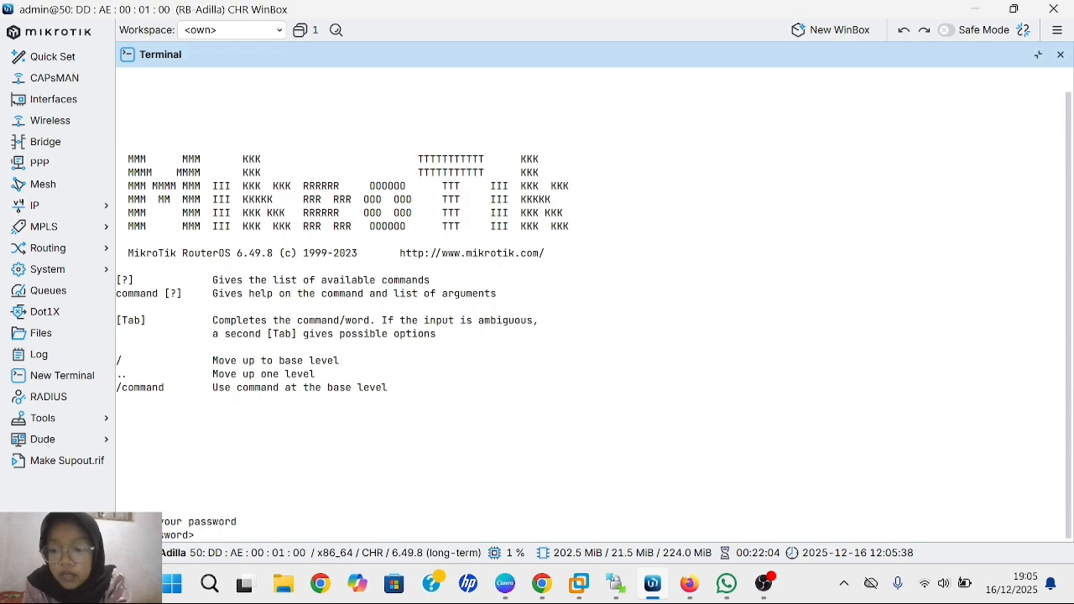
pyautogui.hotkey('ctrl', 'c')
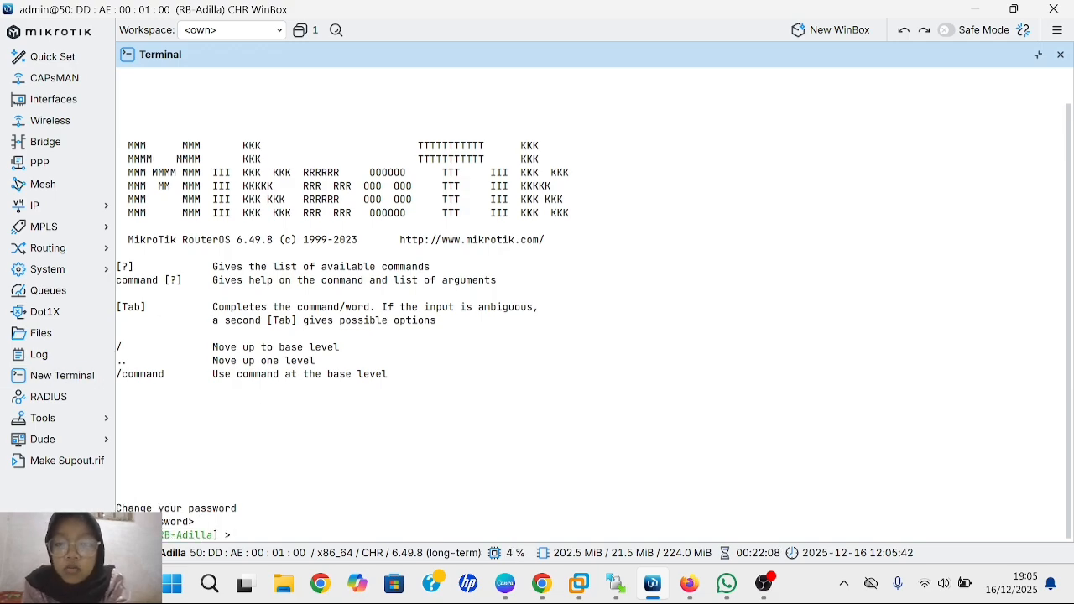
pyautogui.write('ip')
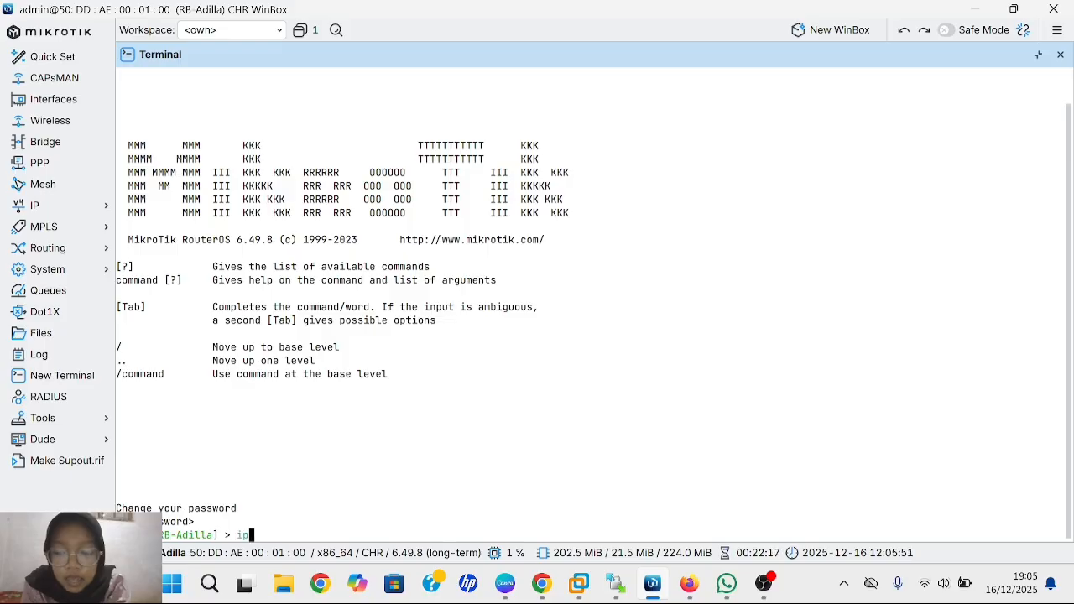
pyautogui.write(' add')
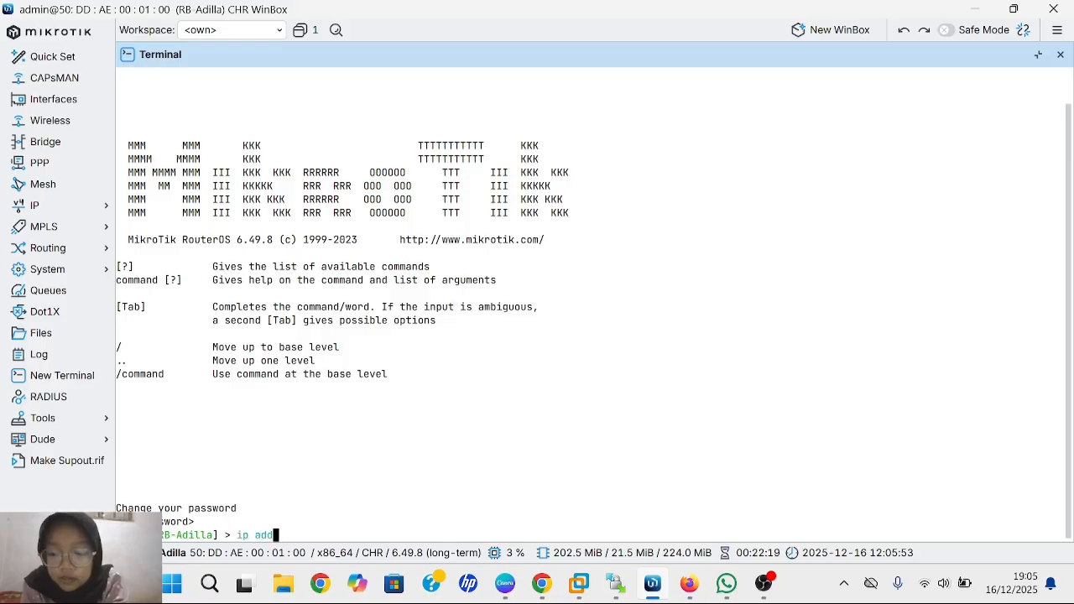
pyautogui.write('ress')
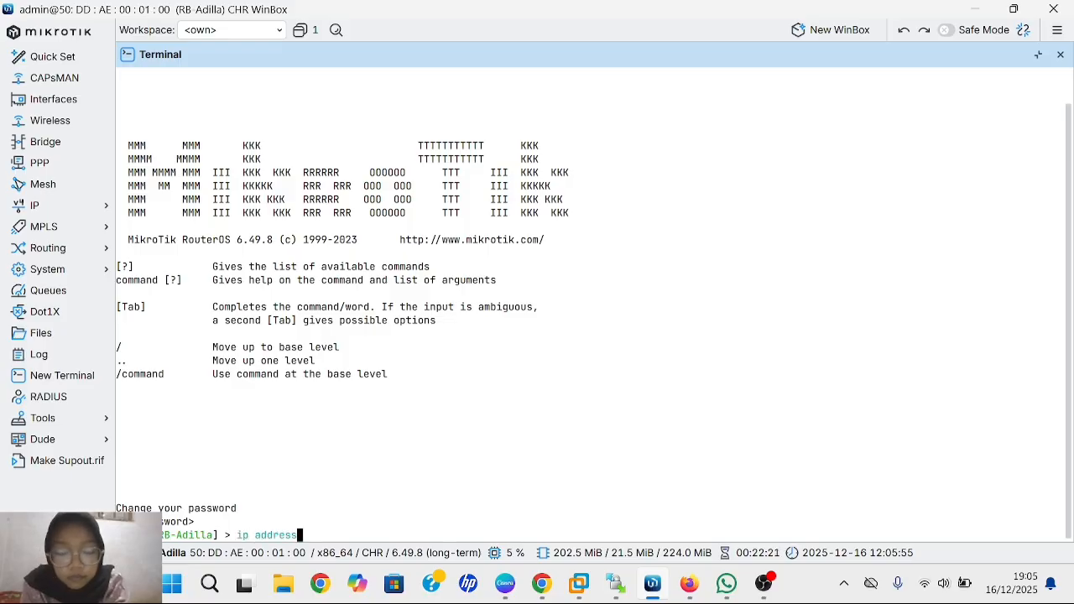
pyautogui.press('Return')
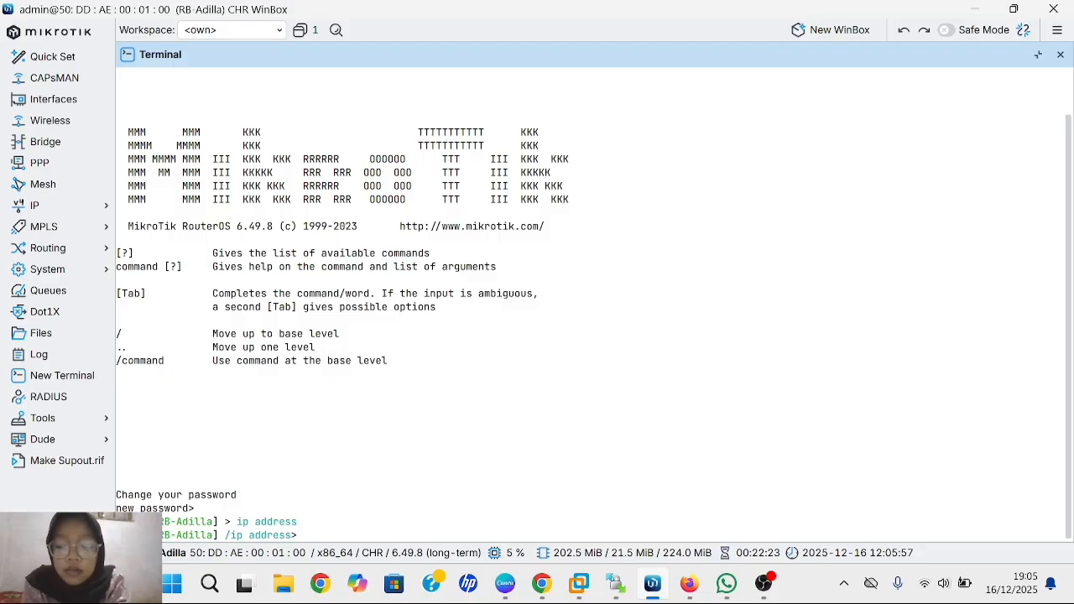
pyautogui.write('pr')
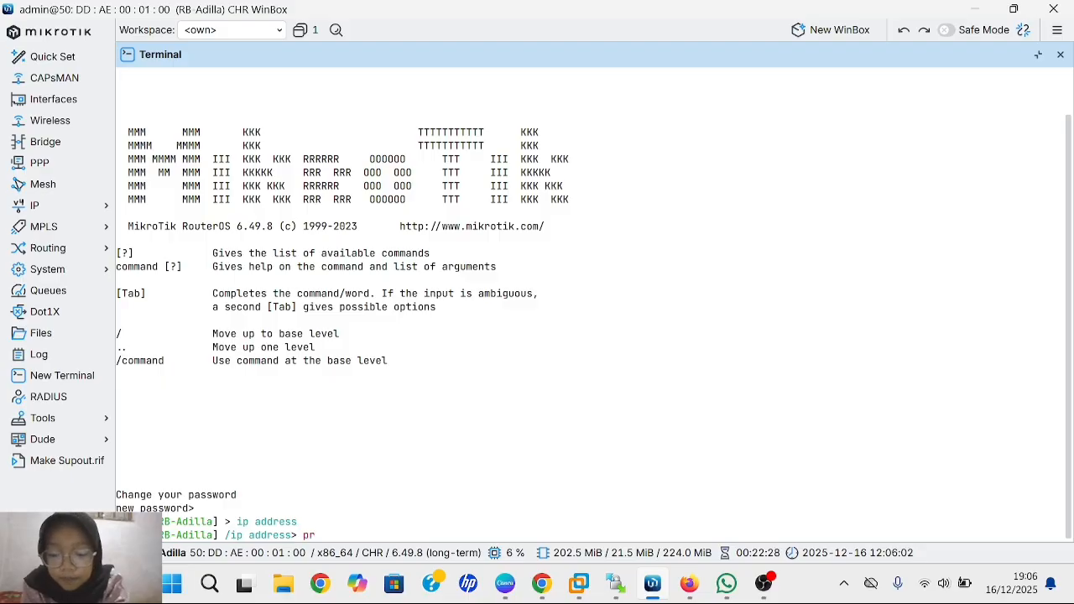
pyautogui.write('int')
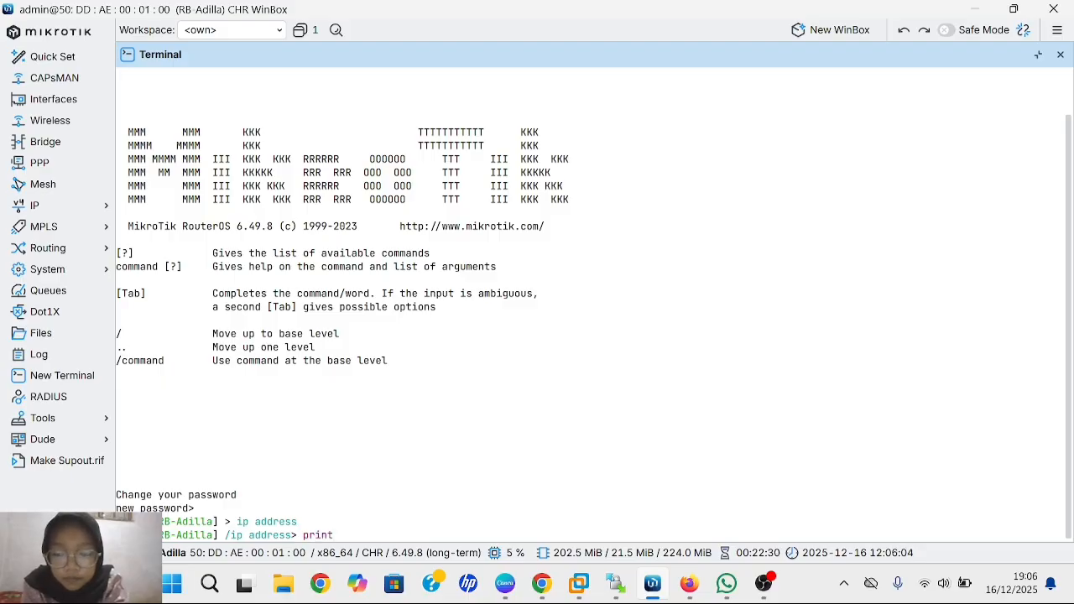
pyautogui.press('Return')
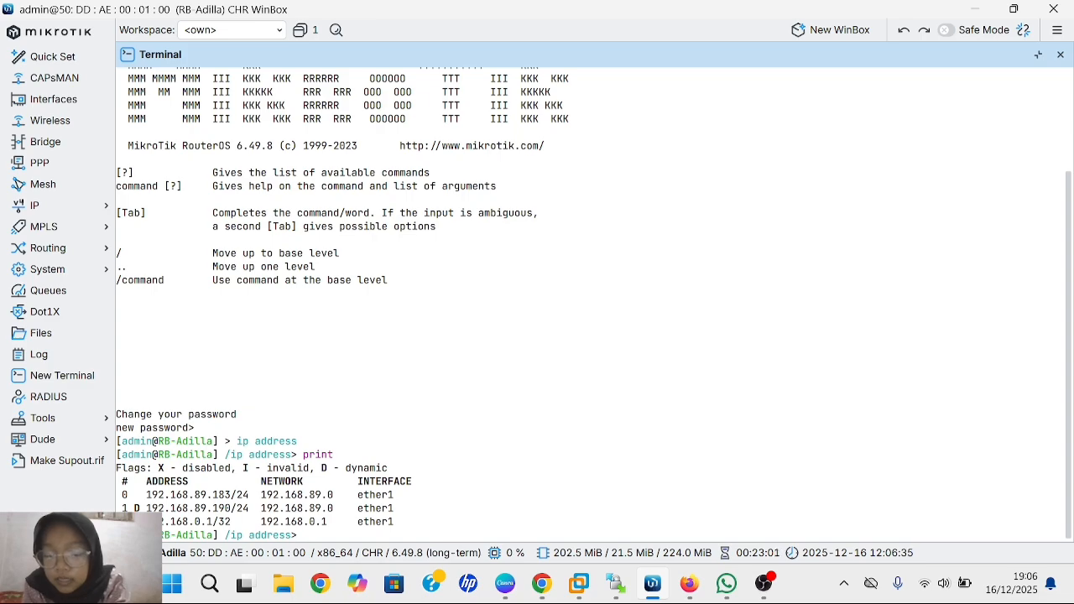
# - Disable address entry number=2 (192.168.0.1) and print the list to verify
pyautogui.write('disable number2')
pyautogui.press('Return')
pyautogui.write('disab')
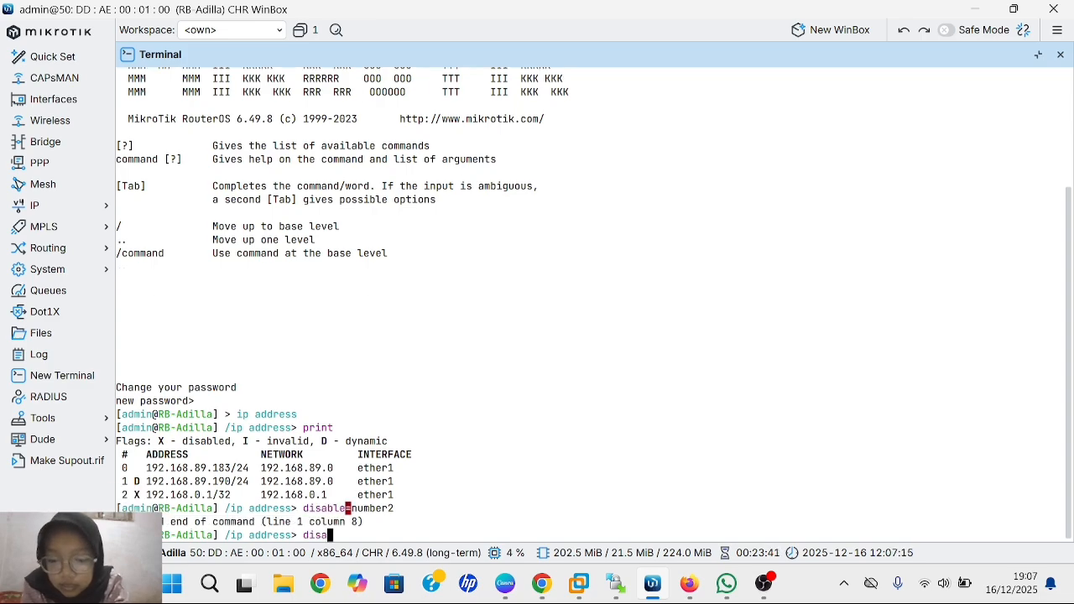
pyautogui.write('le ')
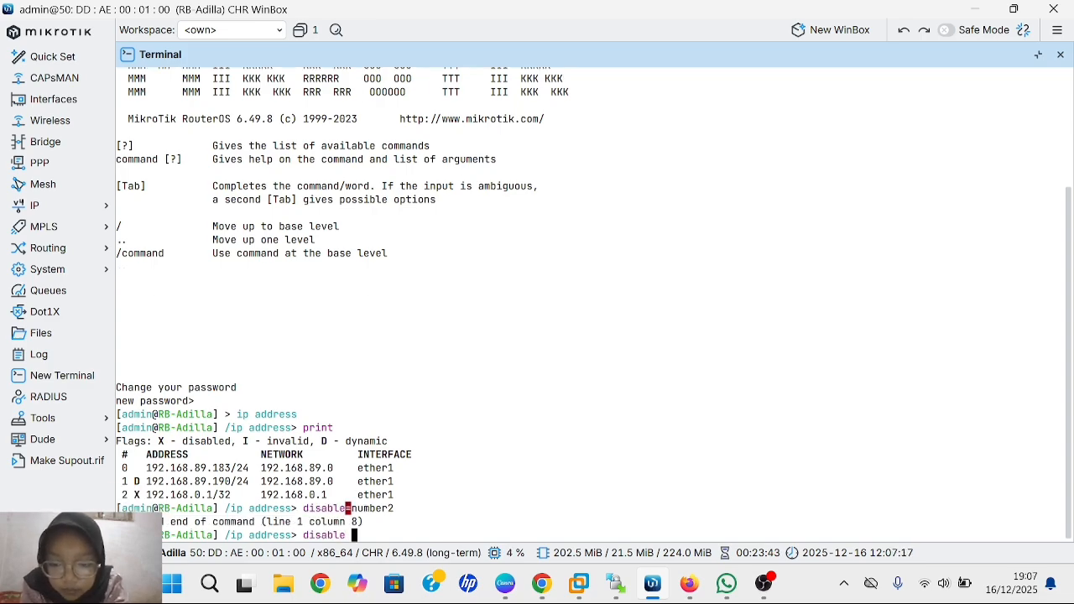
pyautogui.write('num')
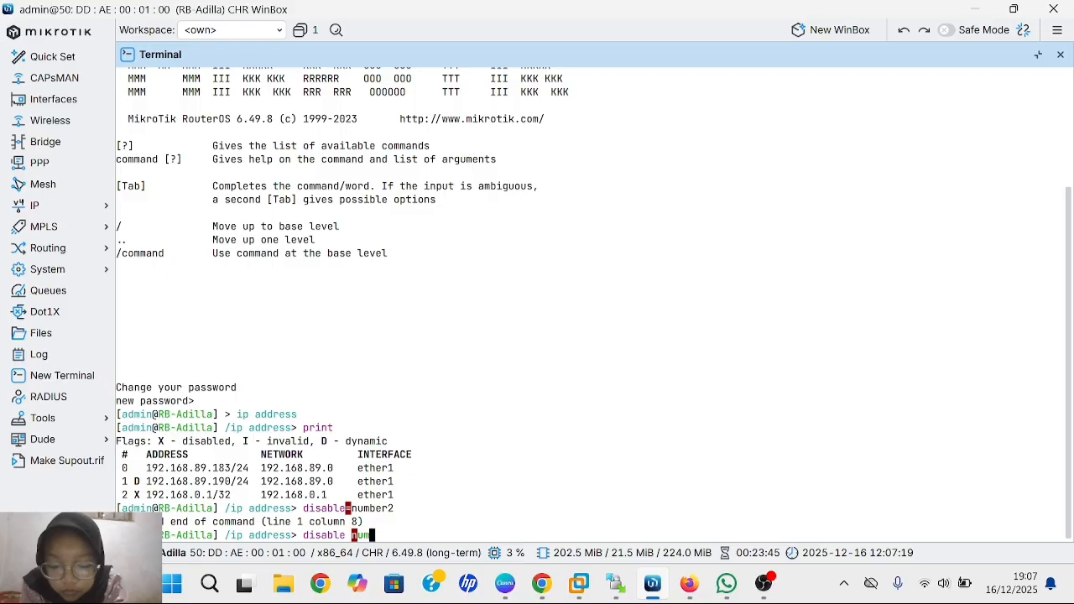
pyautogui.write('ber=2')
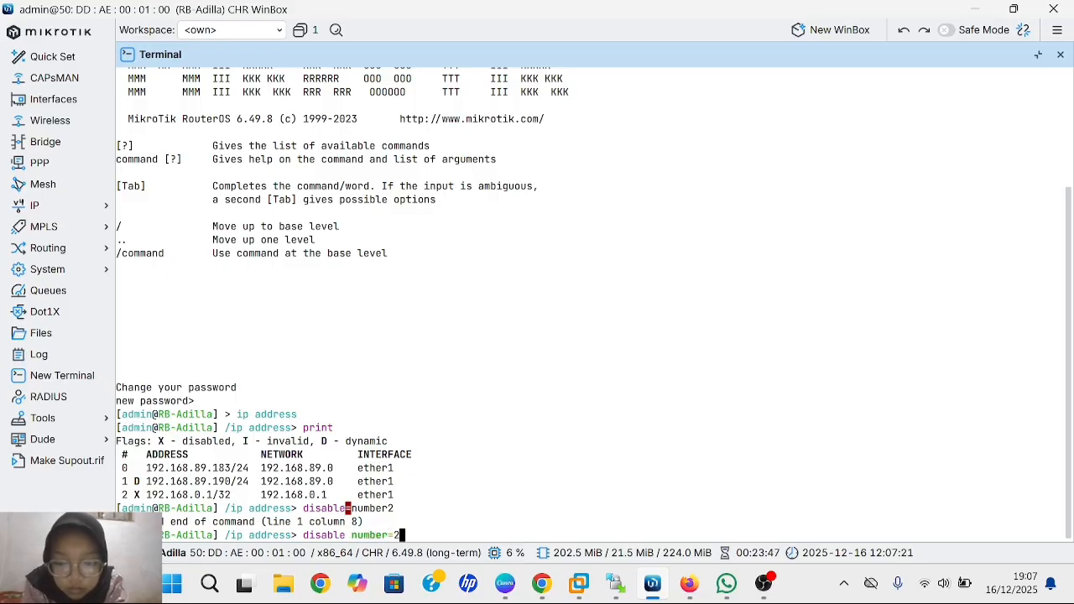
pyautogui.press('Return')
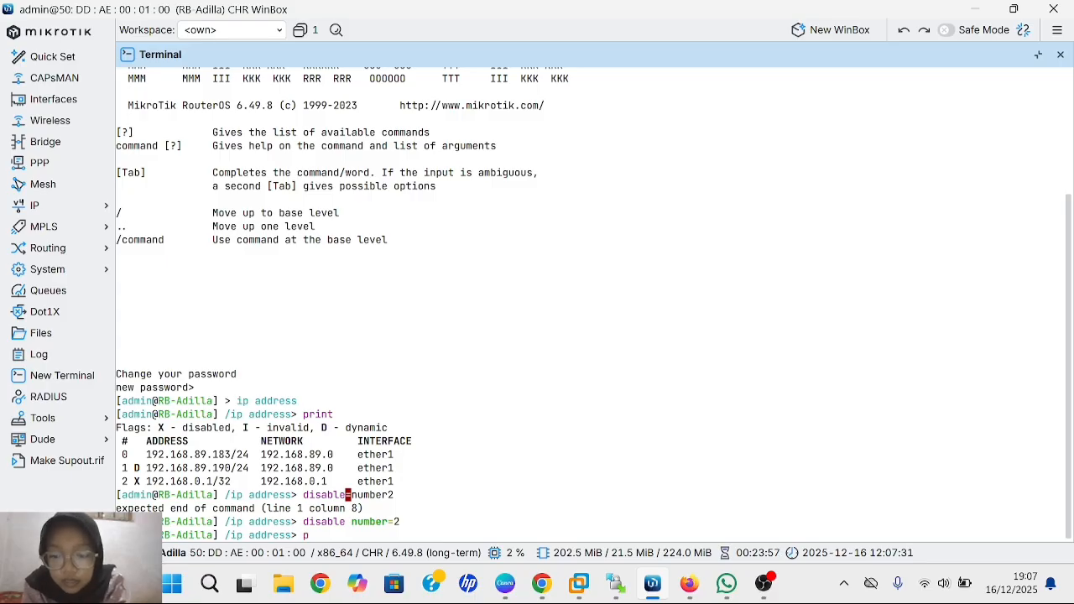
pyautogui.write('rint')
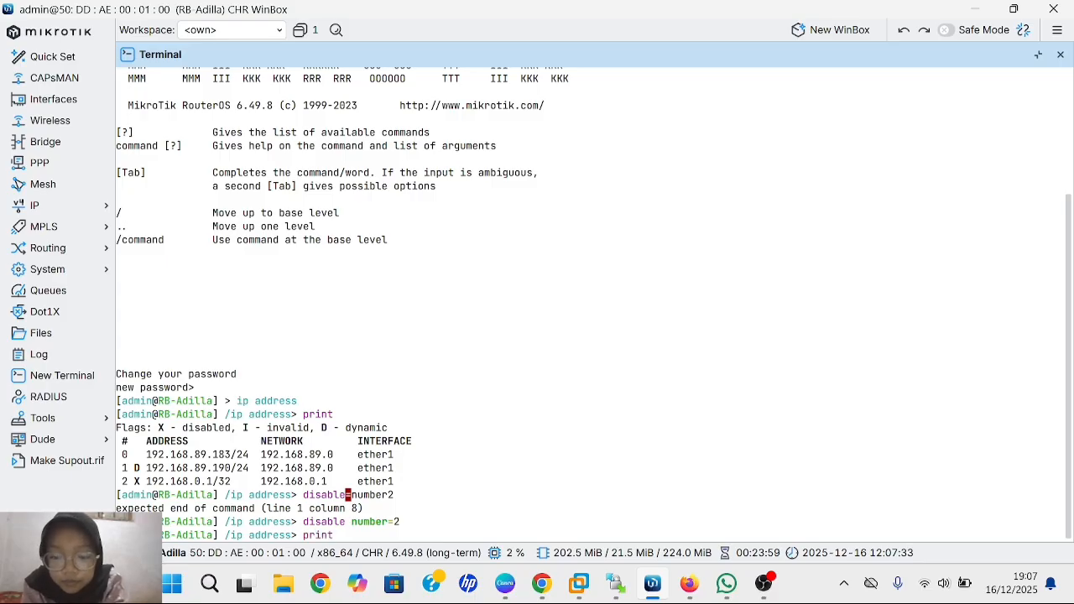
pyautogui.press('Return')
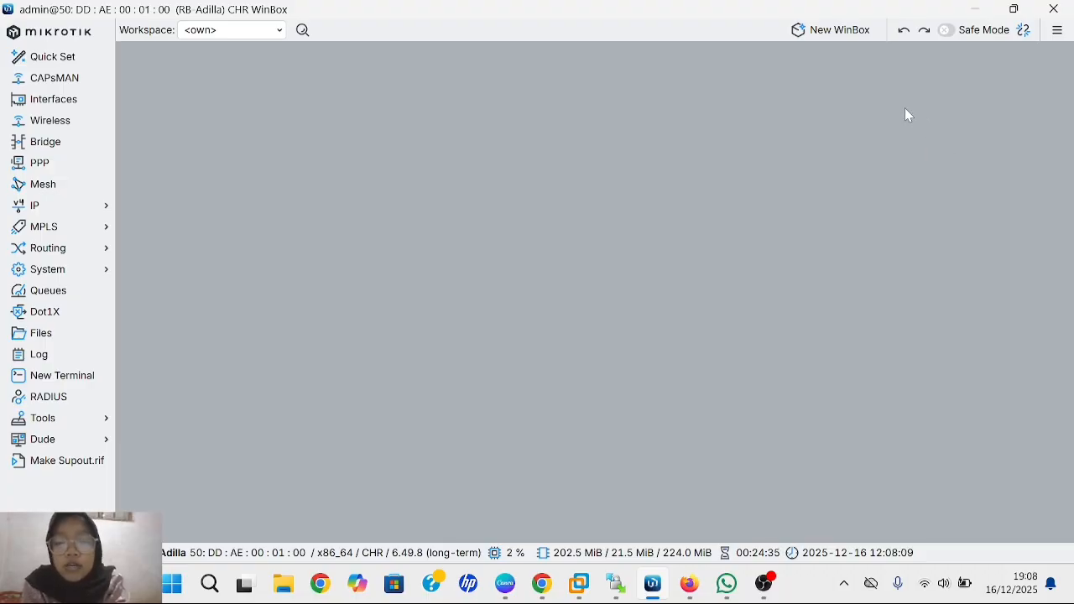
# - Re-enable the 192.168.0.1 address on ether1 in IP > Addresses and close the Address List
pyautogui.click(101, 212)
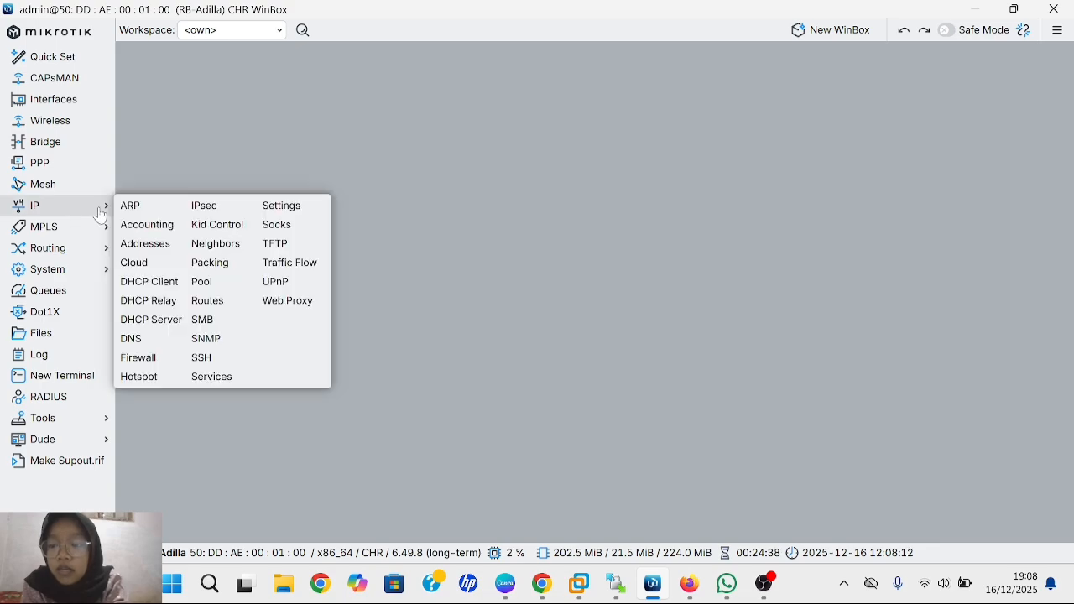
pyautogui.click(137, 244)
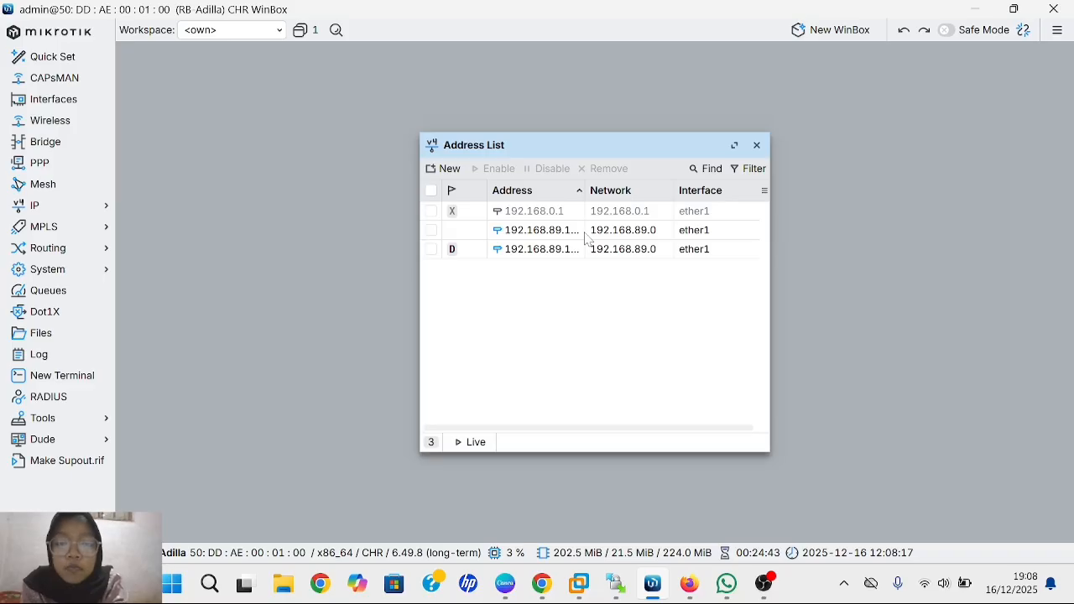
pyautogui.click(493, 217)
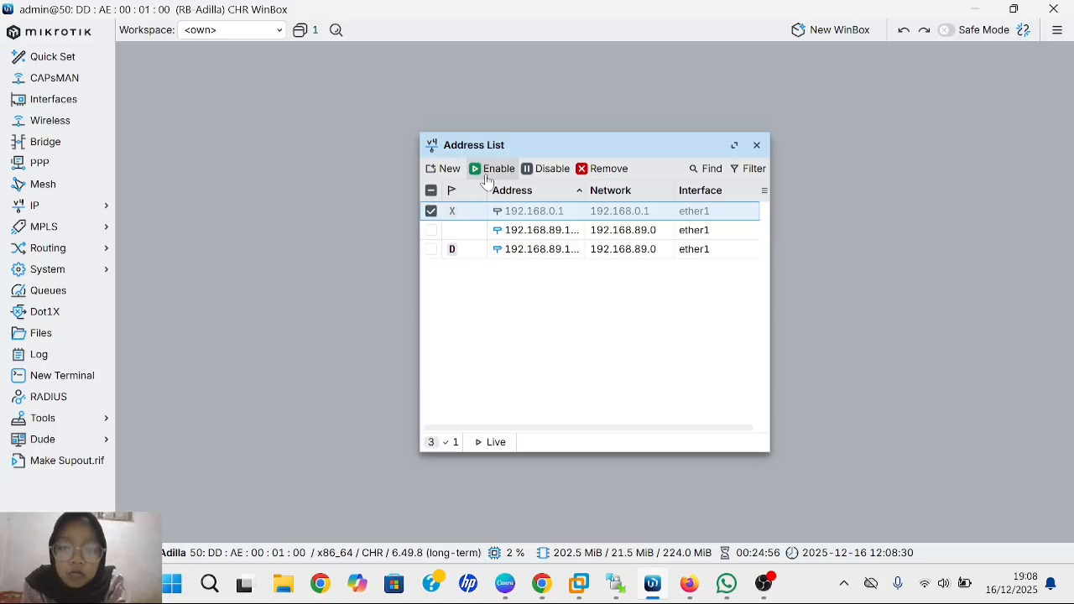
pyautogui.click(486, 177)
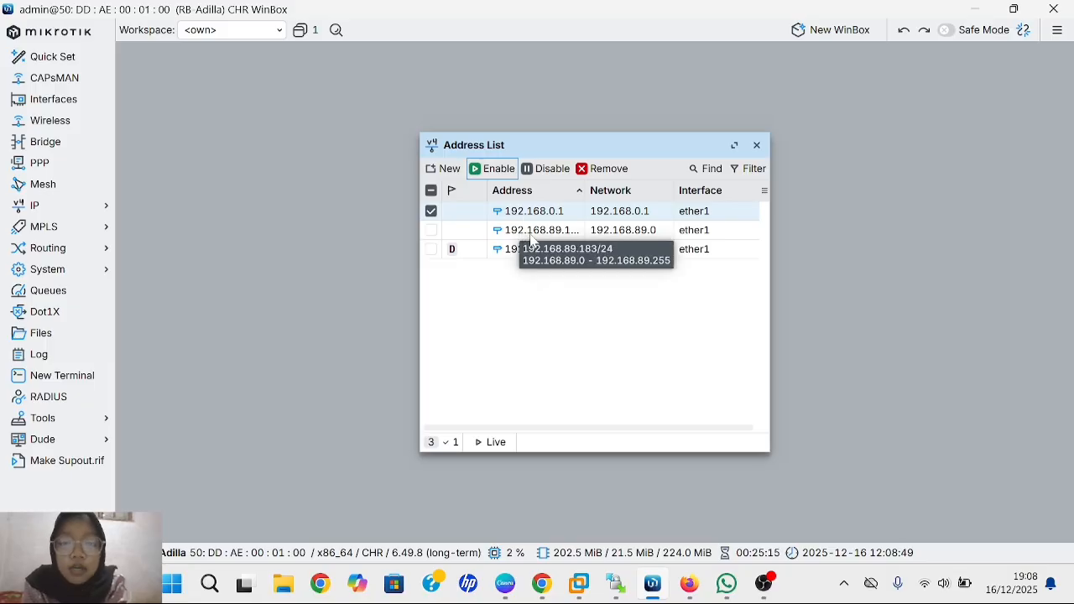
pyautogui.click(756, 146)
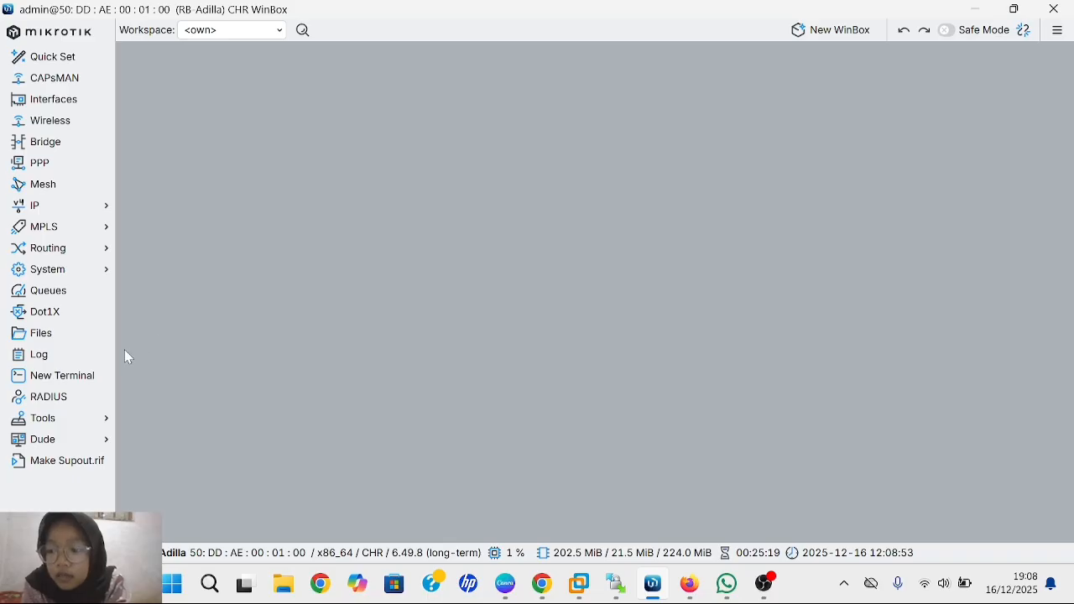
# - In a new terminal, print the /ip address list and run 'enable number=2'
pyautogui.click(84, 378)
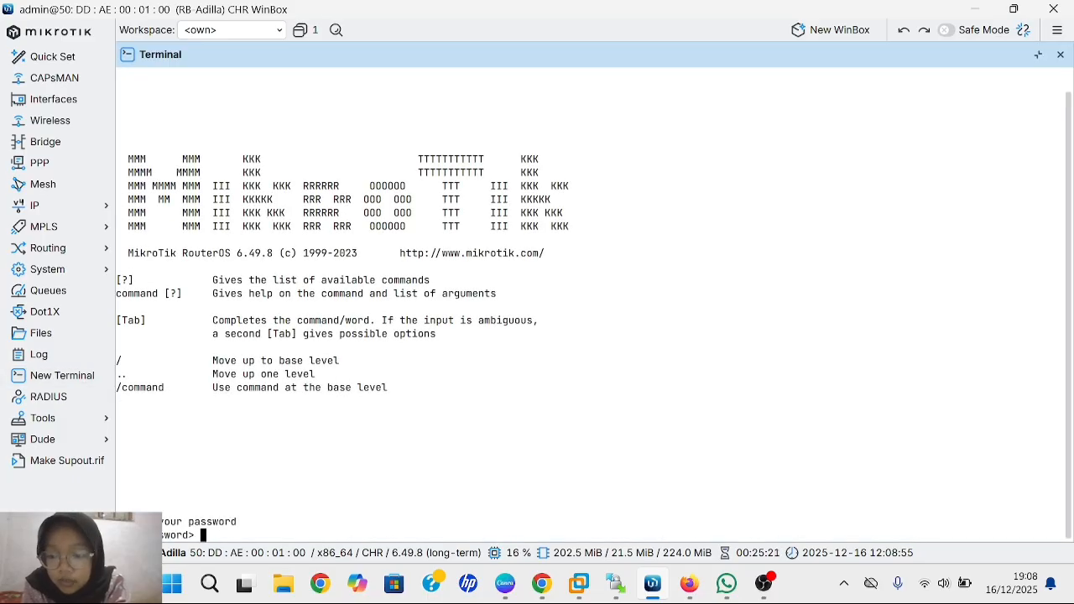
pyautogui.press('Return')
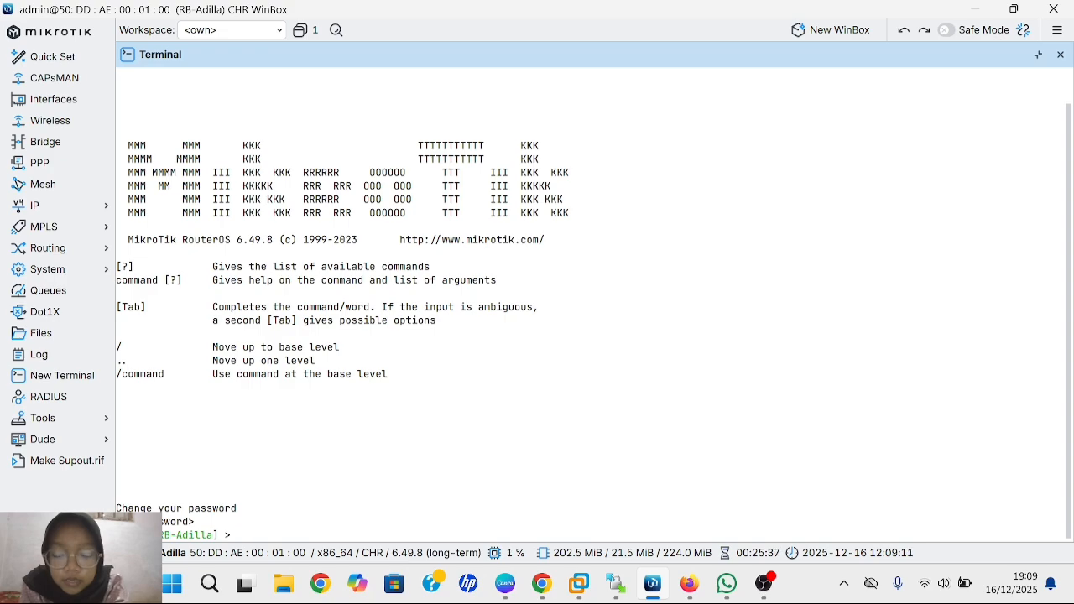
pyautogui.write('ip a')
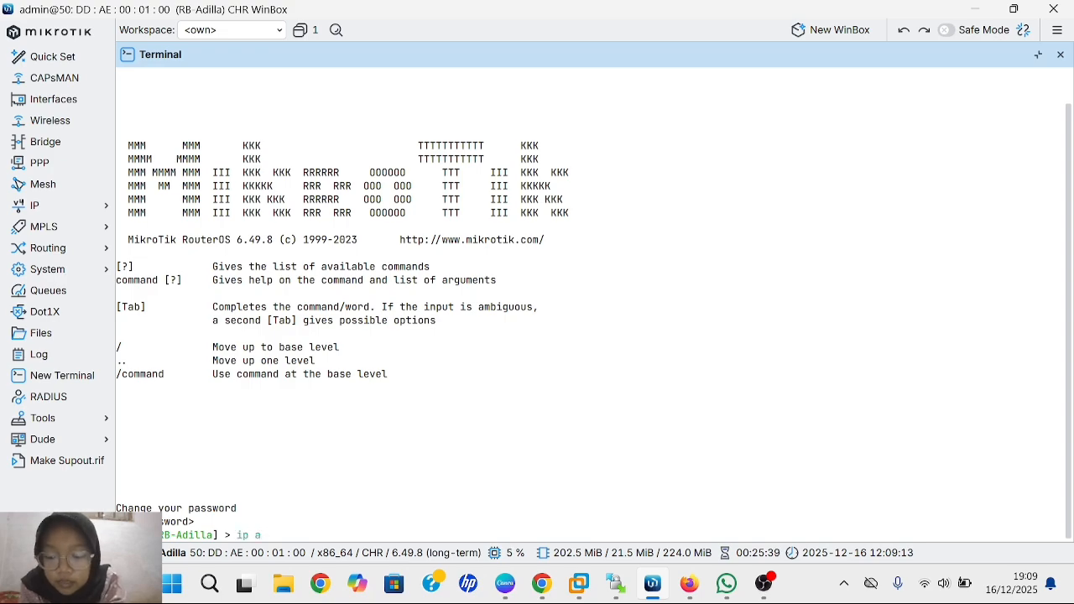
pyautogui.write('ddress')
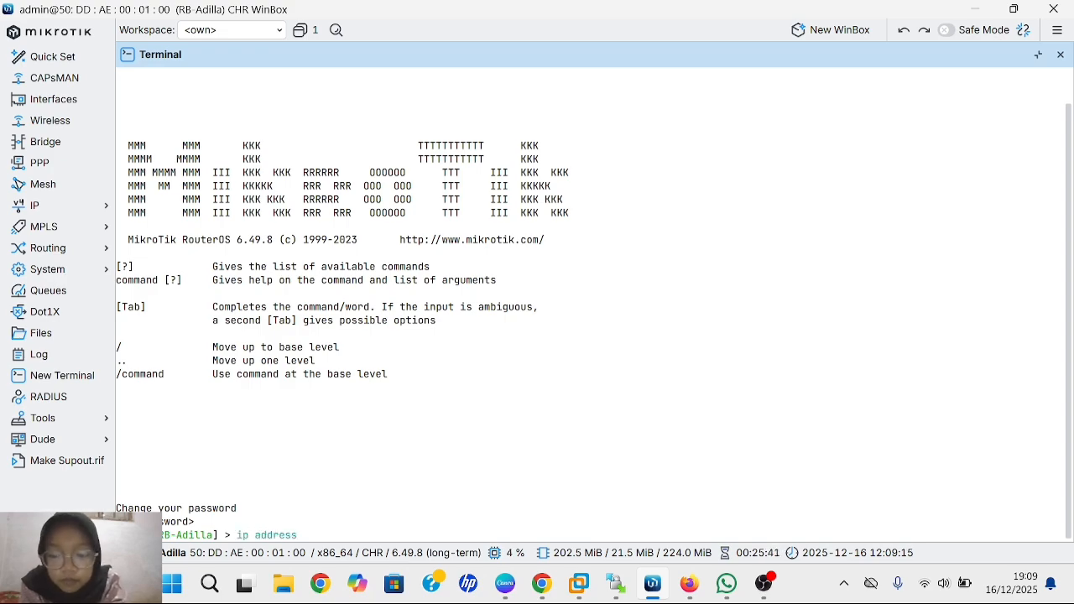
pyautogui.press('Return')
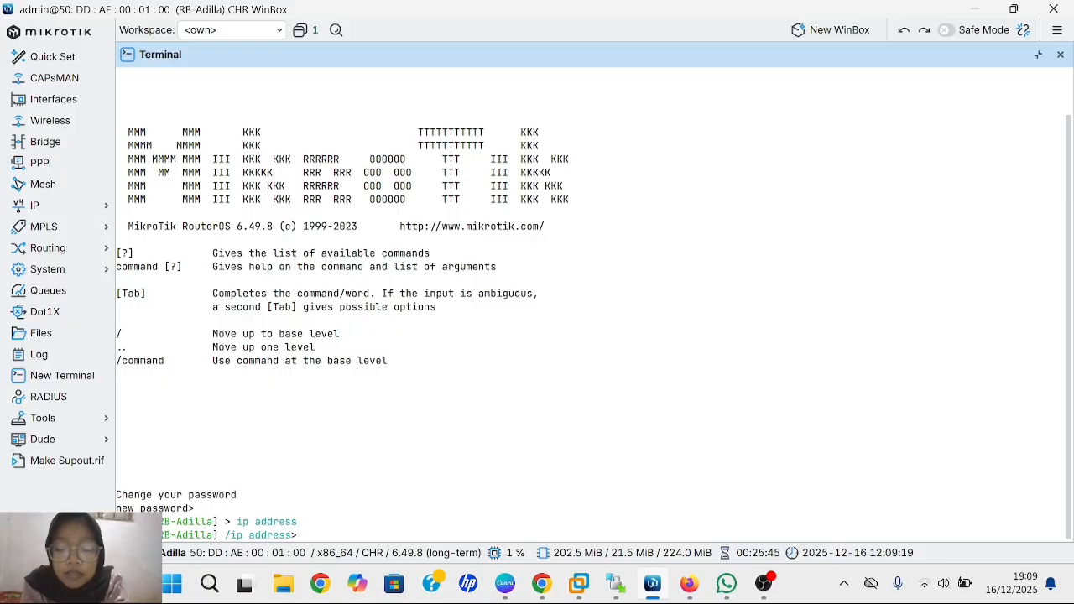
pyautogui.write('prin')
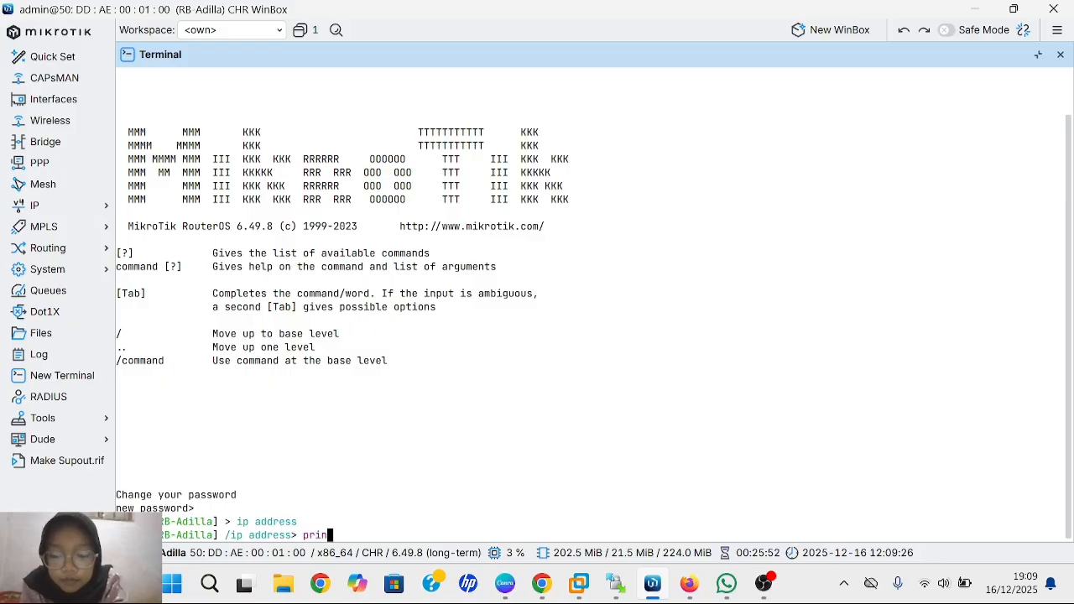
pyautogui.write('t')
pyautogui.press('Return')
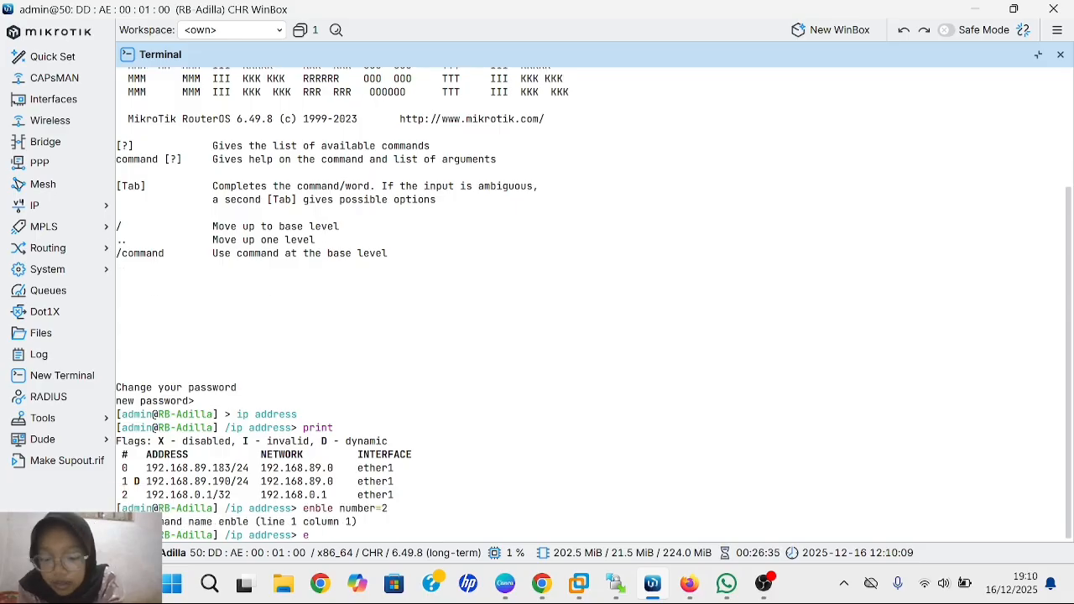
pyautogui.write('ena')
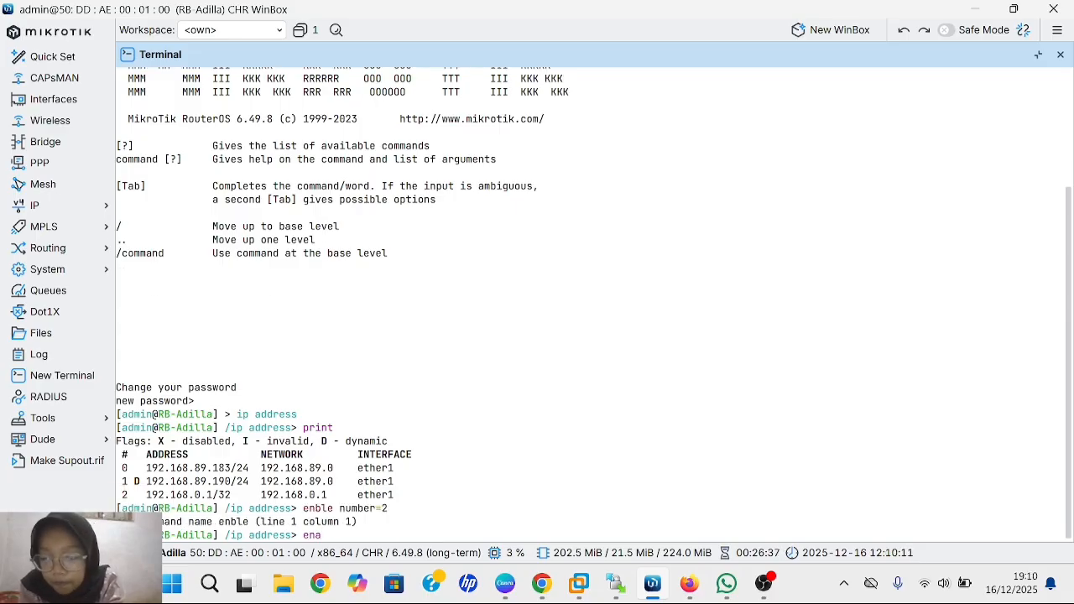
pyautogui.write('b')
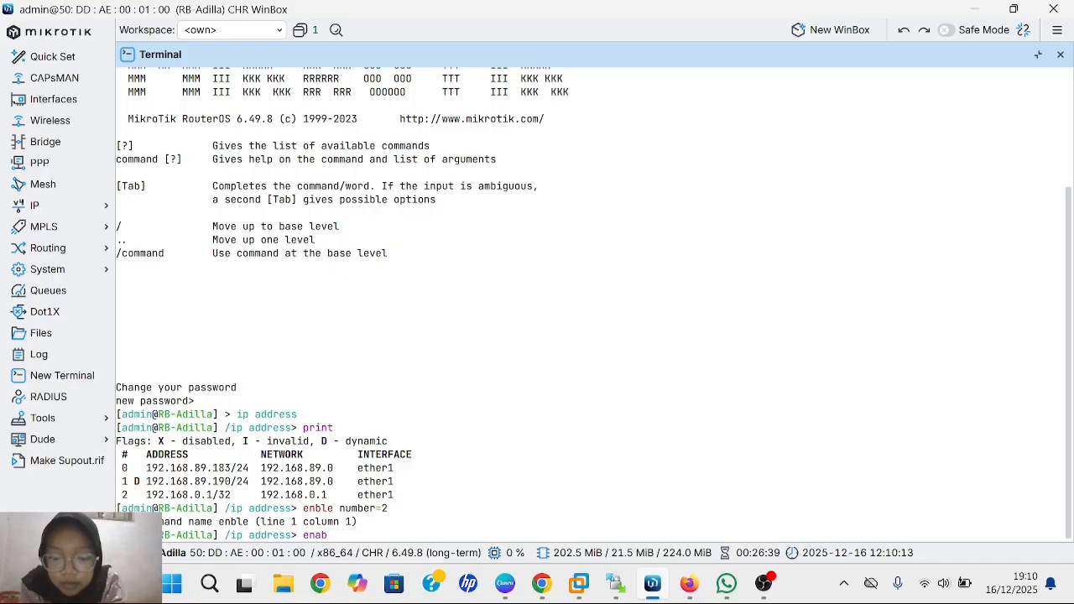
pyautogui.write('le')
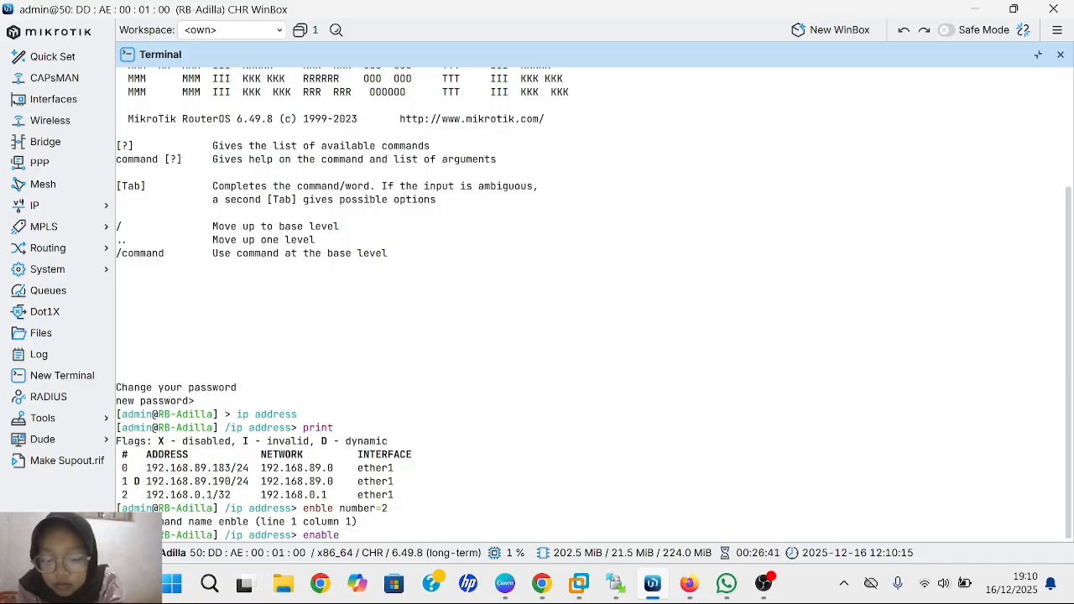
pyautogui.write(' number')
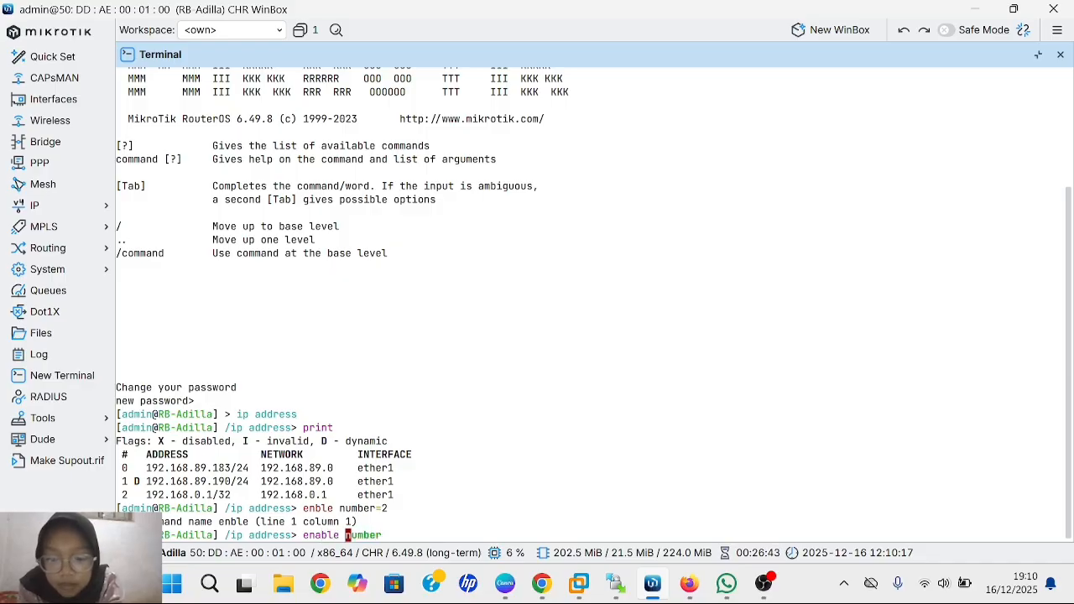
pyautogui.write('=2')
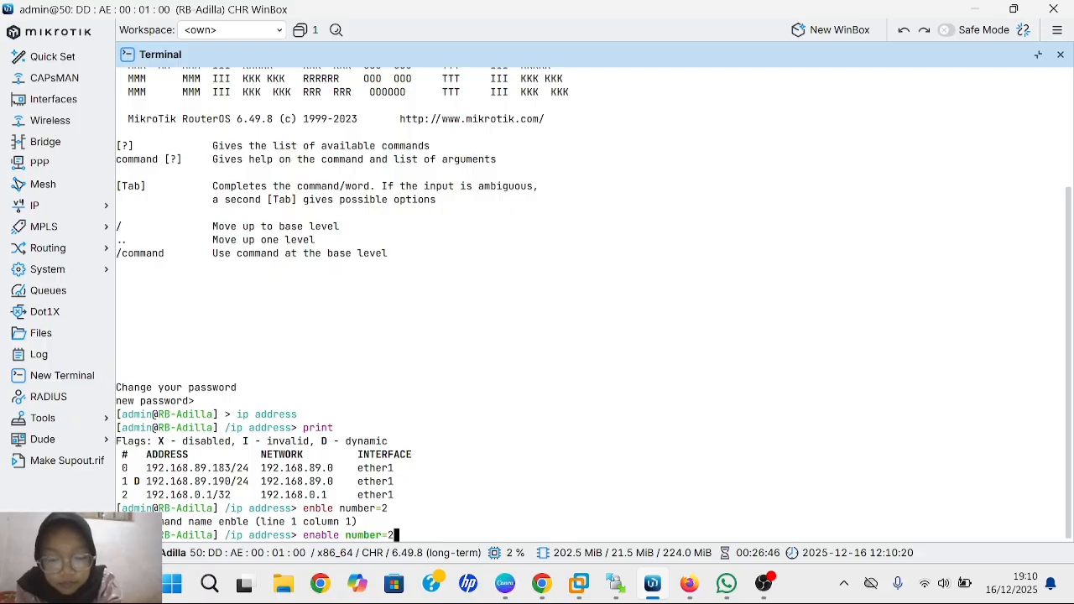
pyautogui.press('Return')
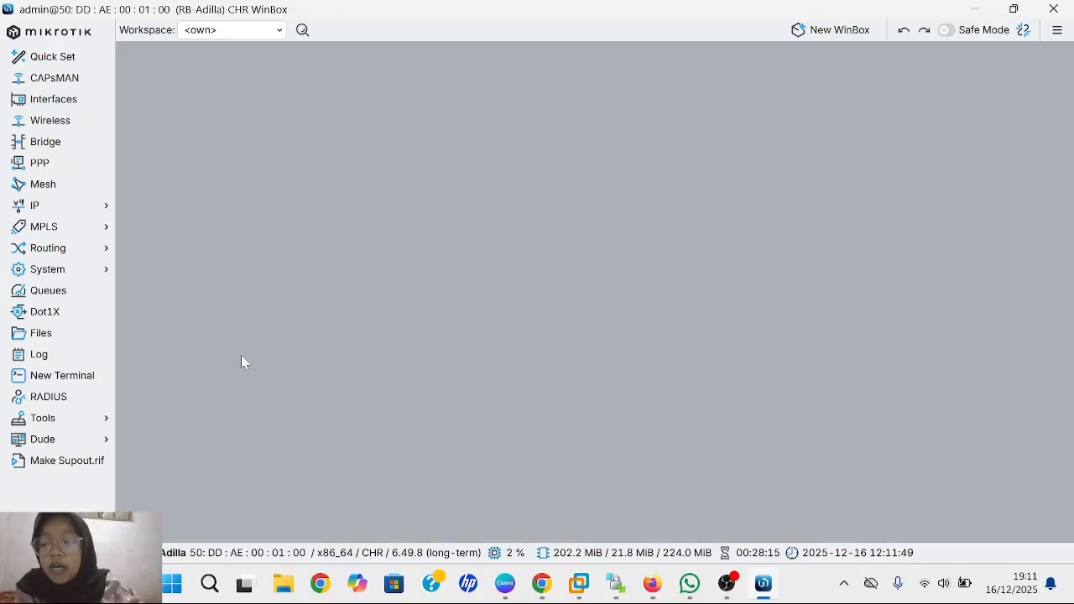
# - In a new terminal under /ip address, print the list, set entry 2 to 192.168.0.1, and reprint
pyautogui.click(54, 379)
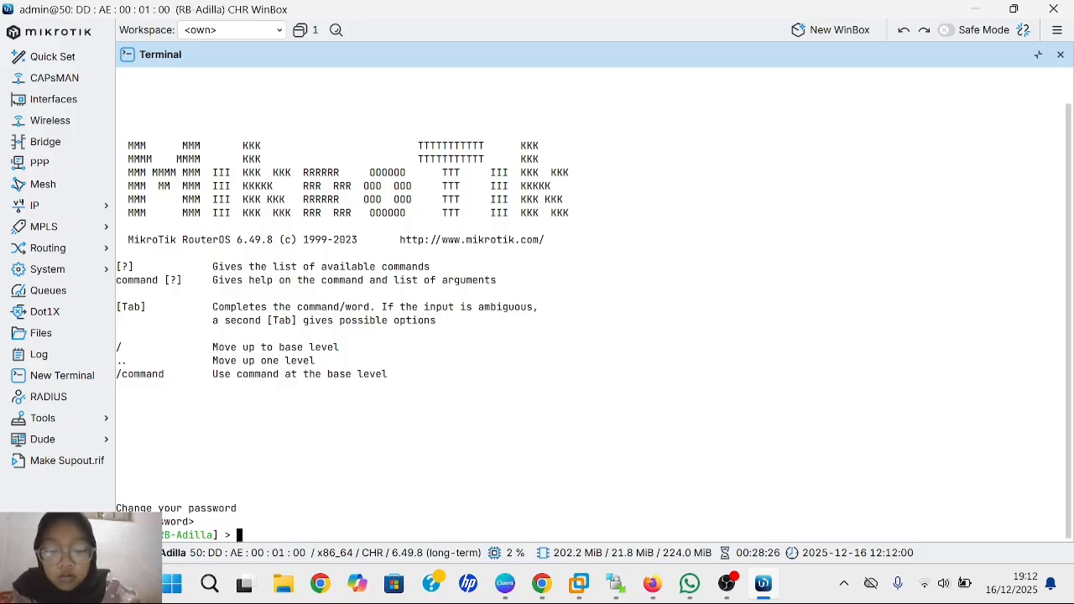
pyautogui.write('ip a')
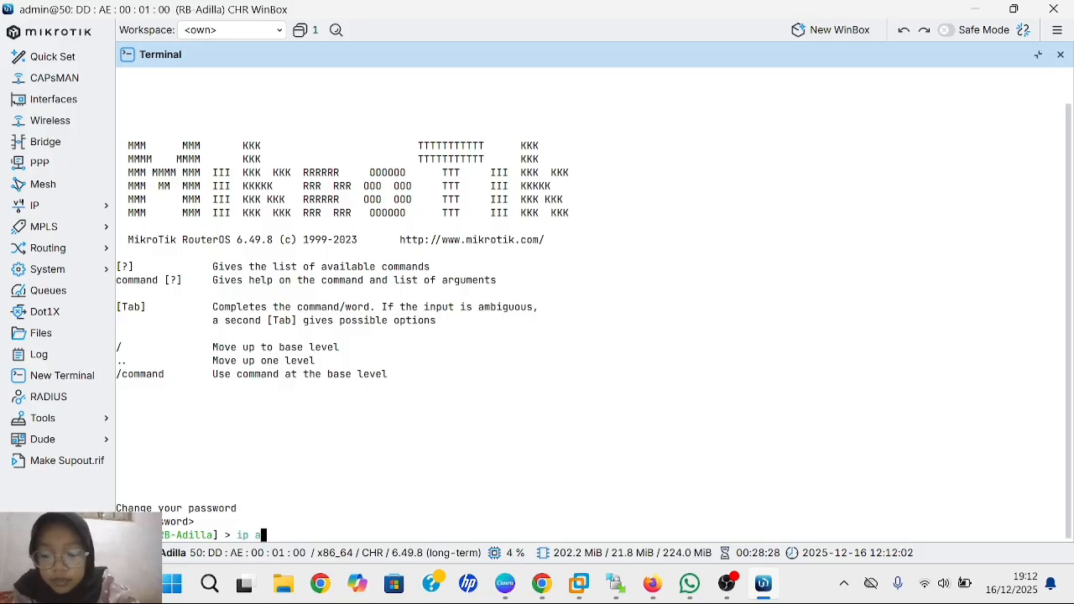
pyautogui.write('ddress')
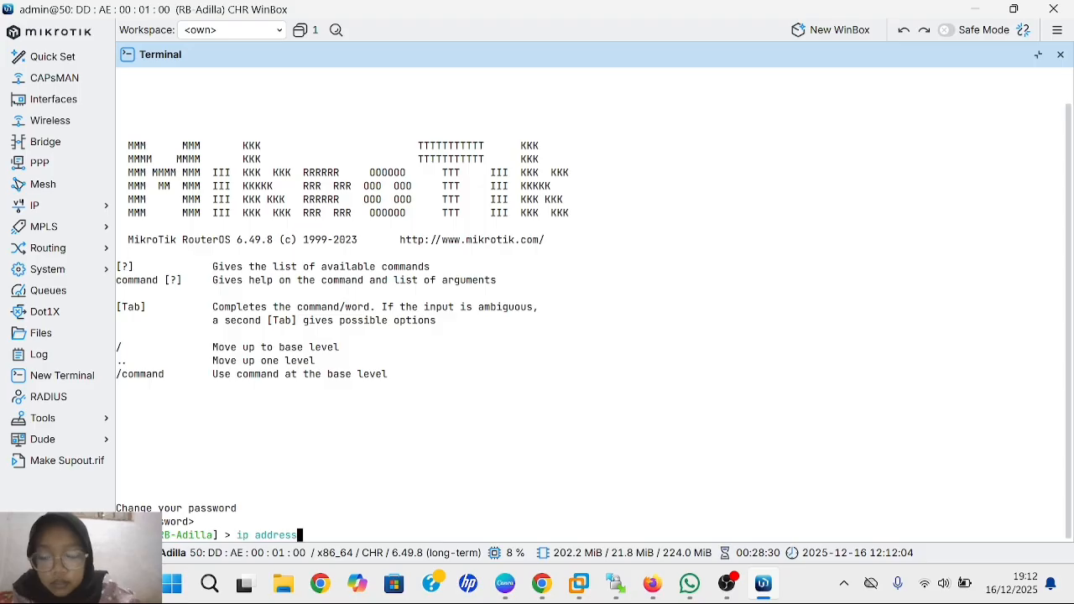
pyautogui.press('Return')
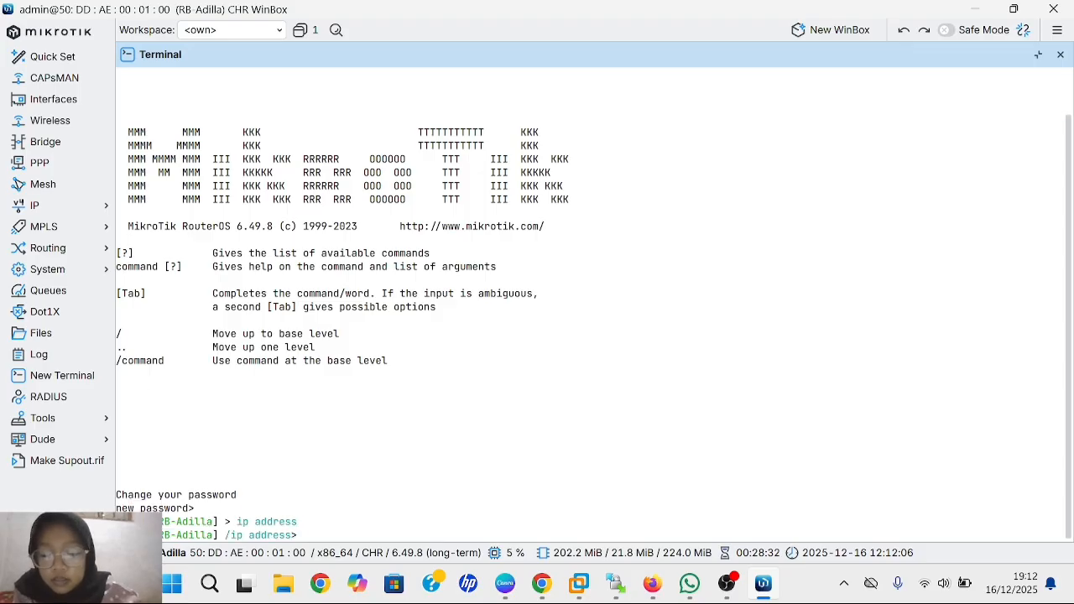
pyautogui.write('print')
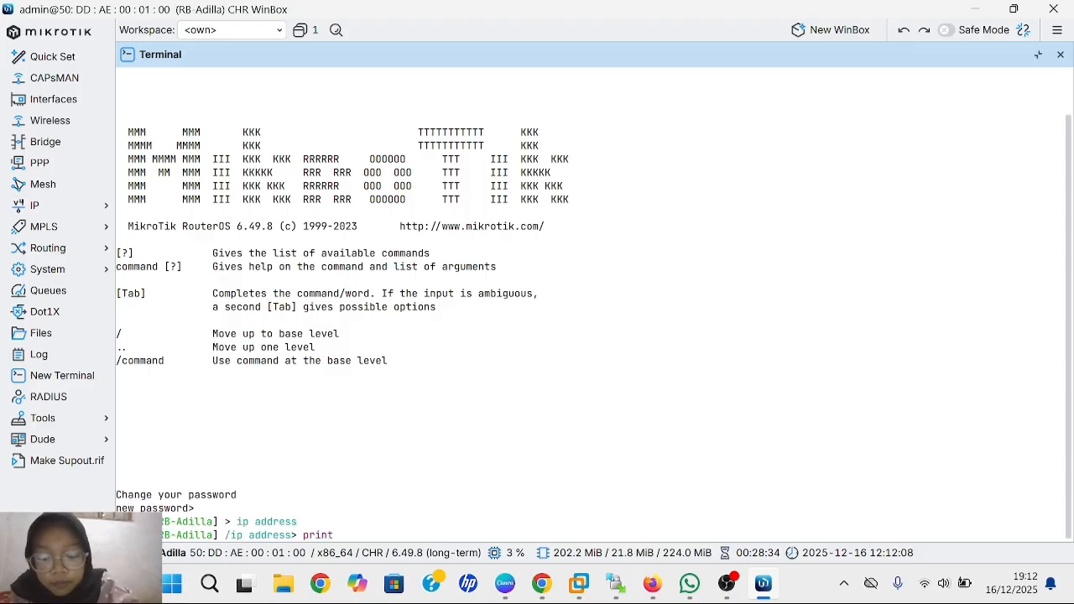
pyautogui.press('Return')
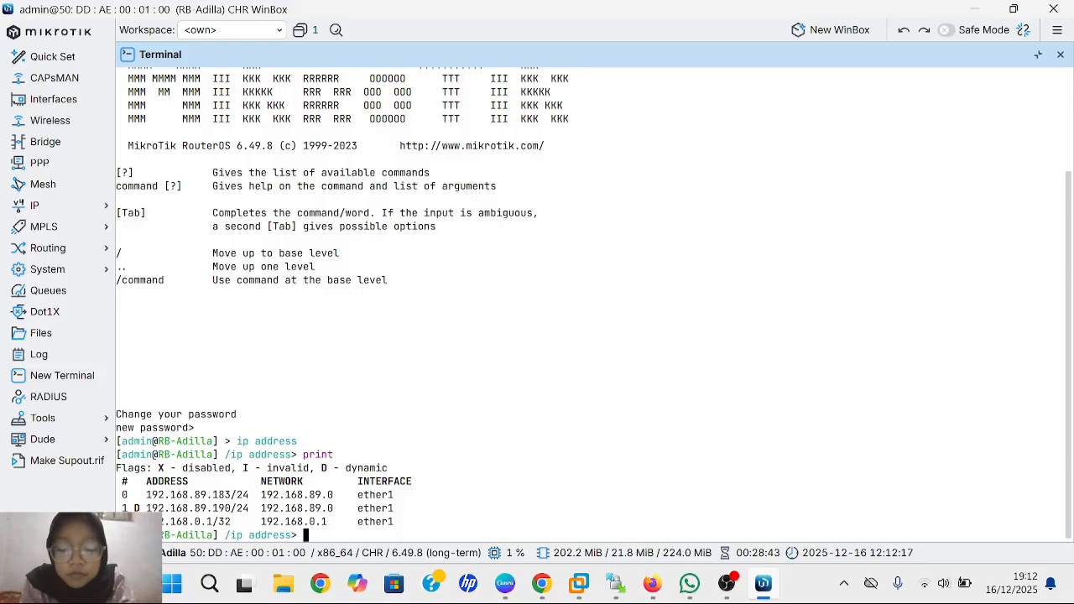
pyautogui.write('set 2')
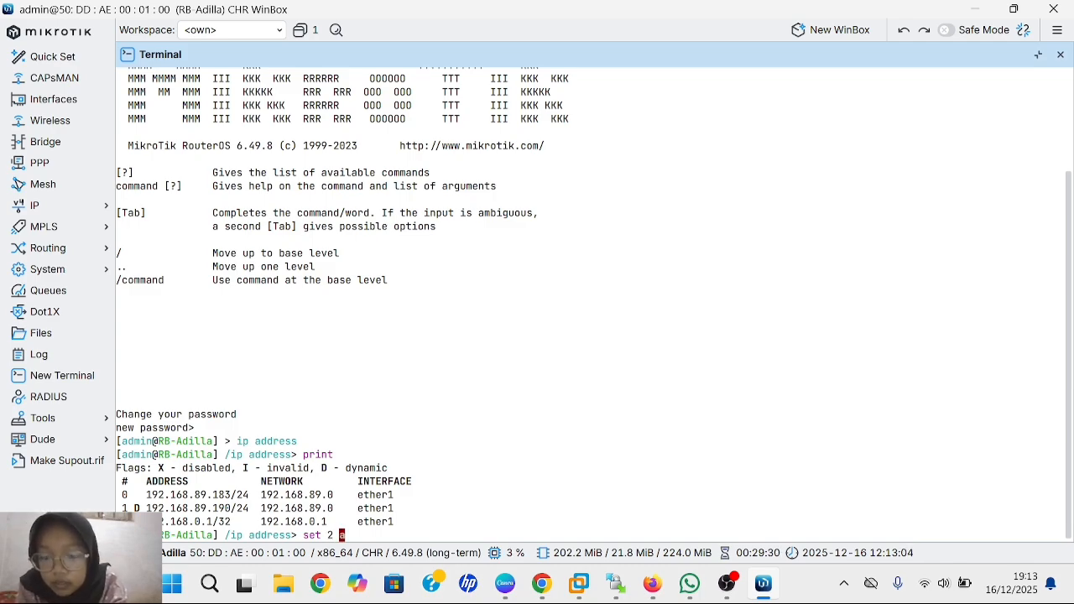
pyautogui.write(' address')
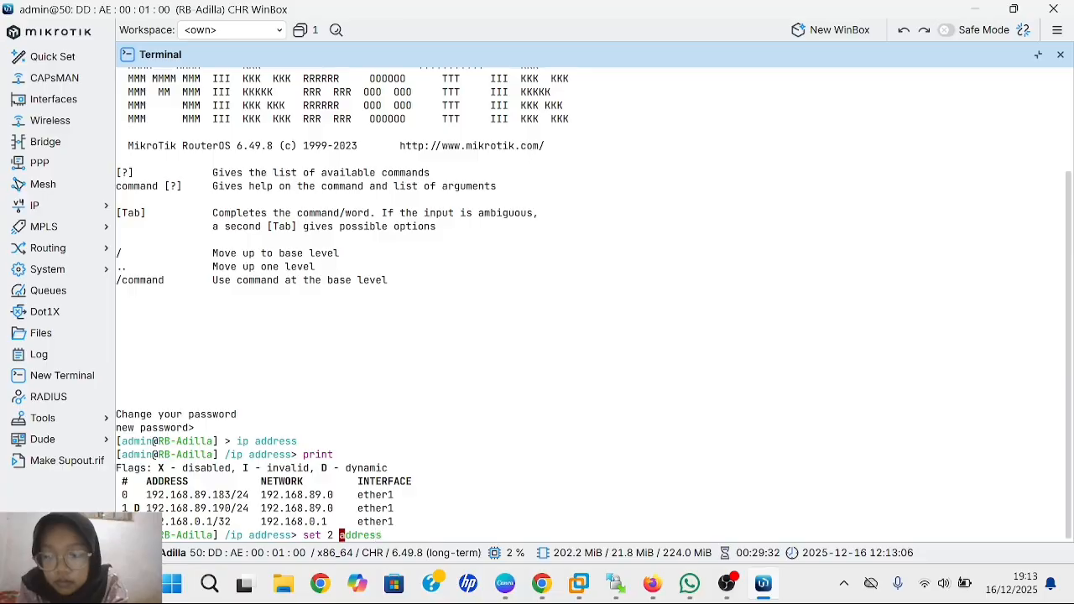
pyautogui.write('=')
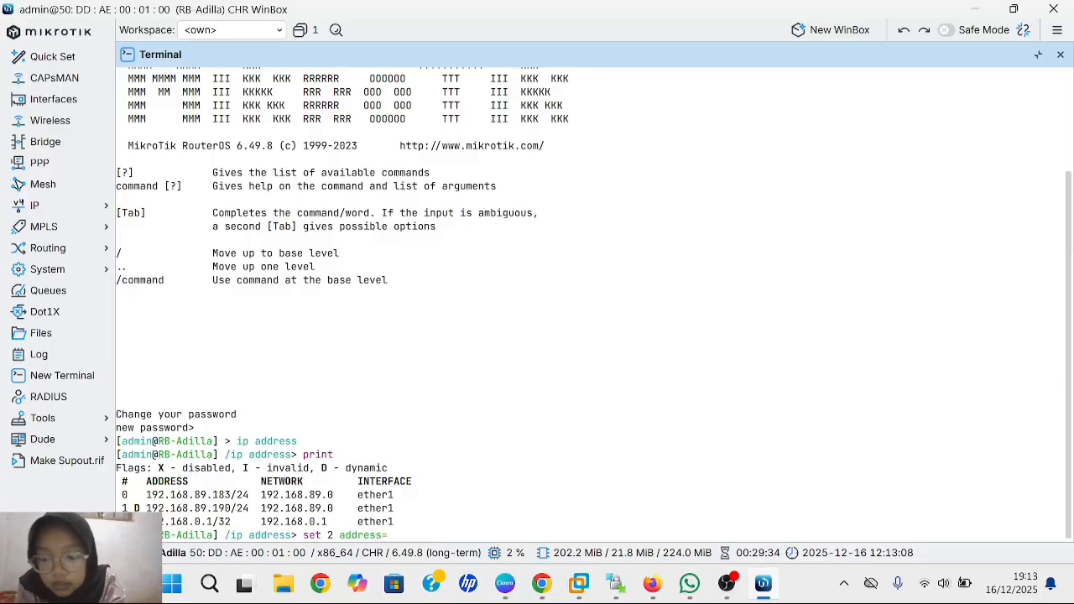
pyautogui.write('19')
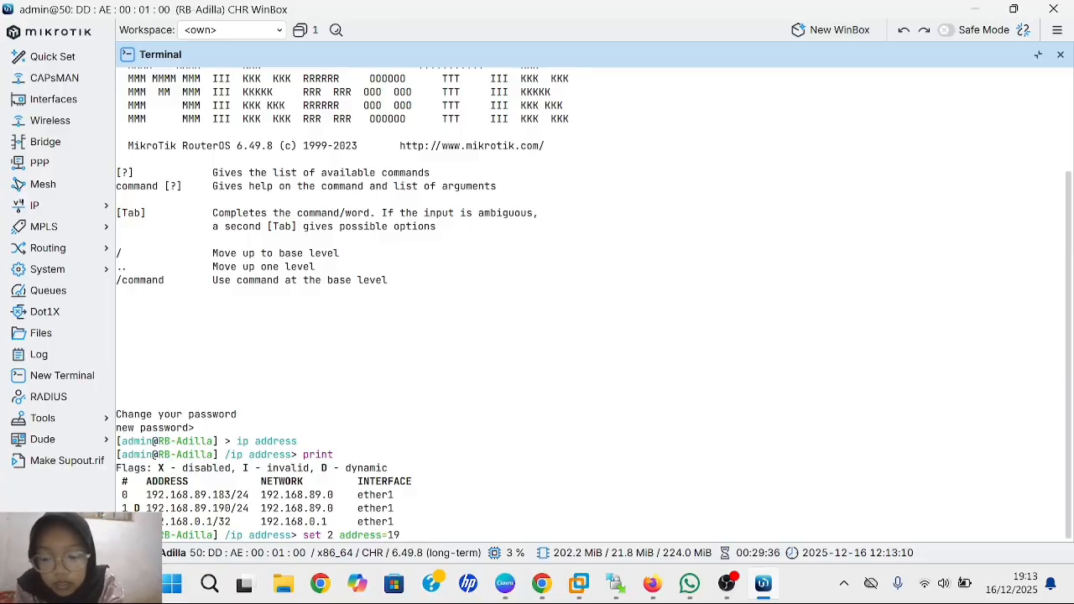
pyautogui.write('2.168')
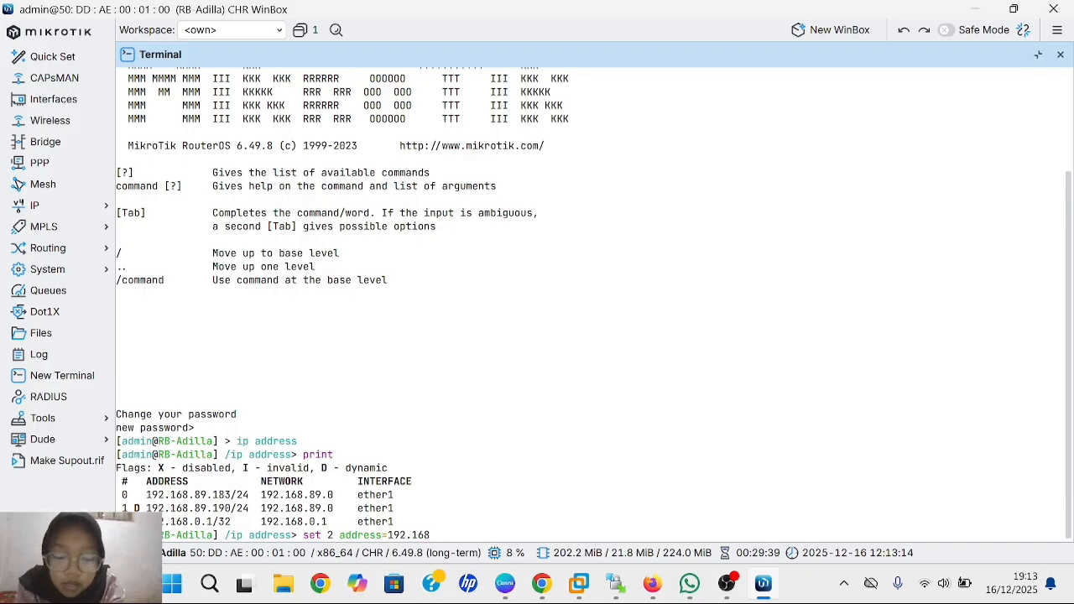
pyautogui.write('.0')
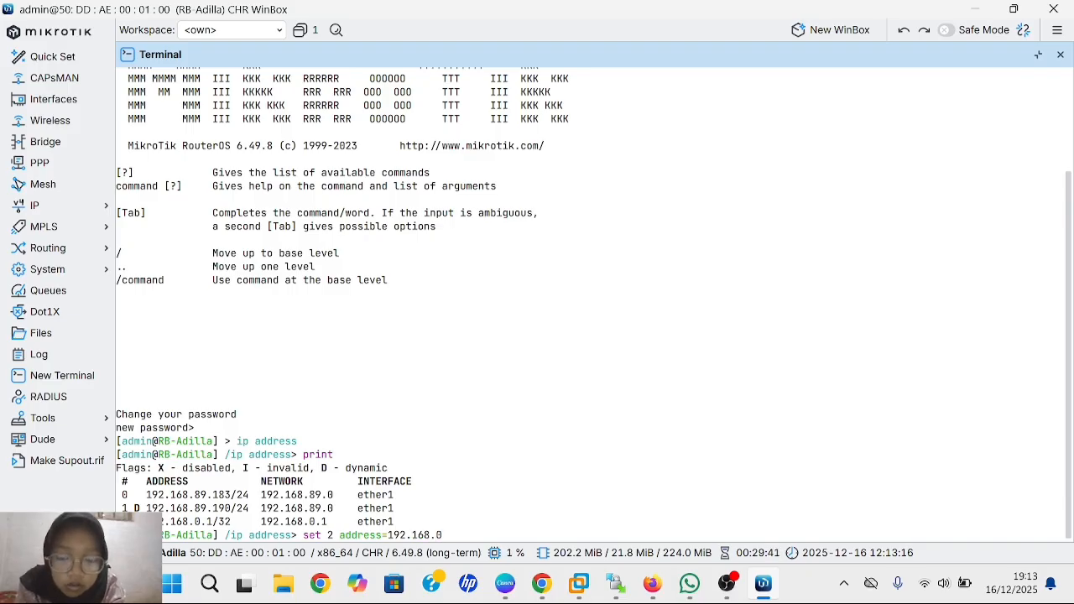
pyautogui.write('.1')
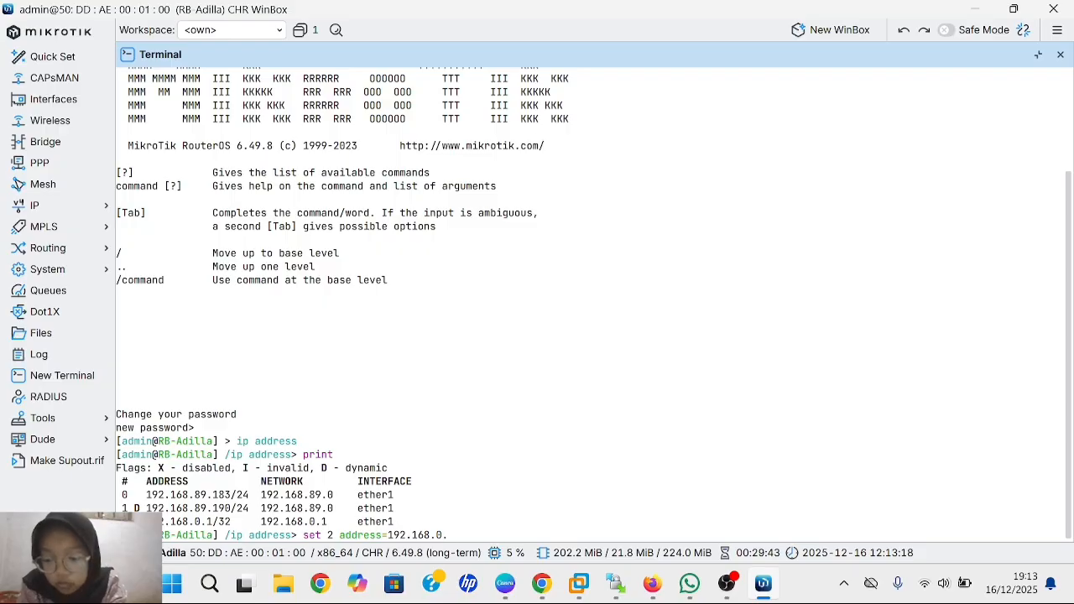
pyautogui.press('Return')
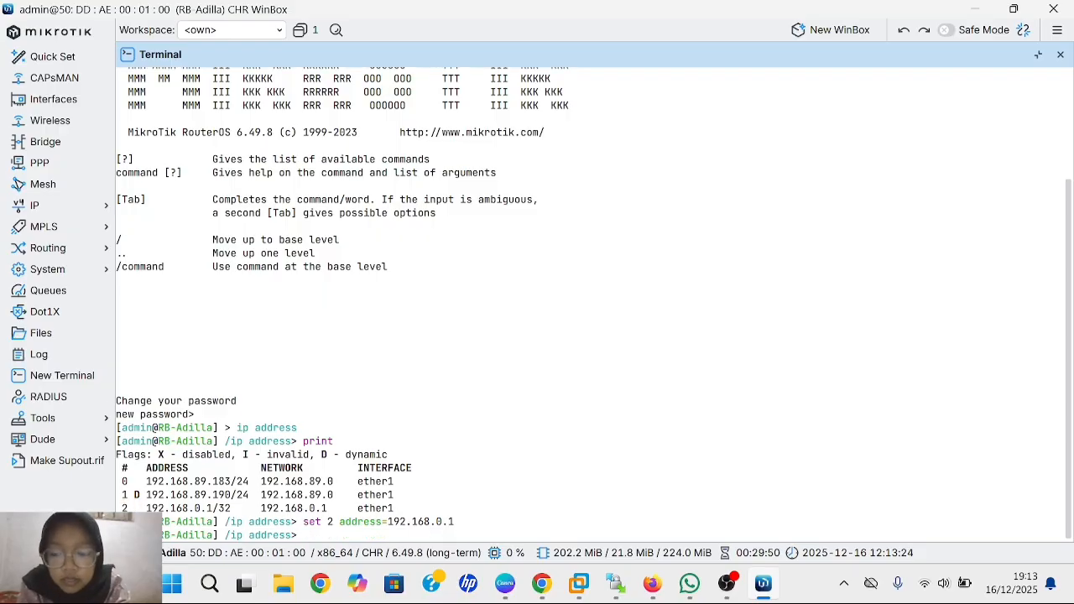
pyautogui.write('prin')
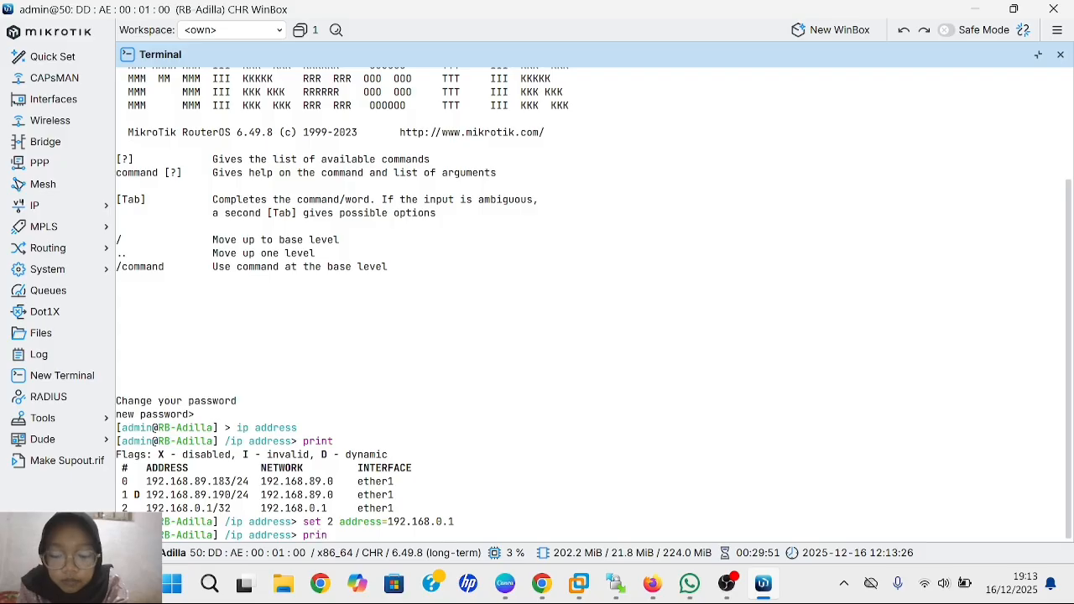
pyautogui.write('t')
pyautogui.press('Return')
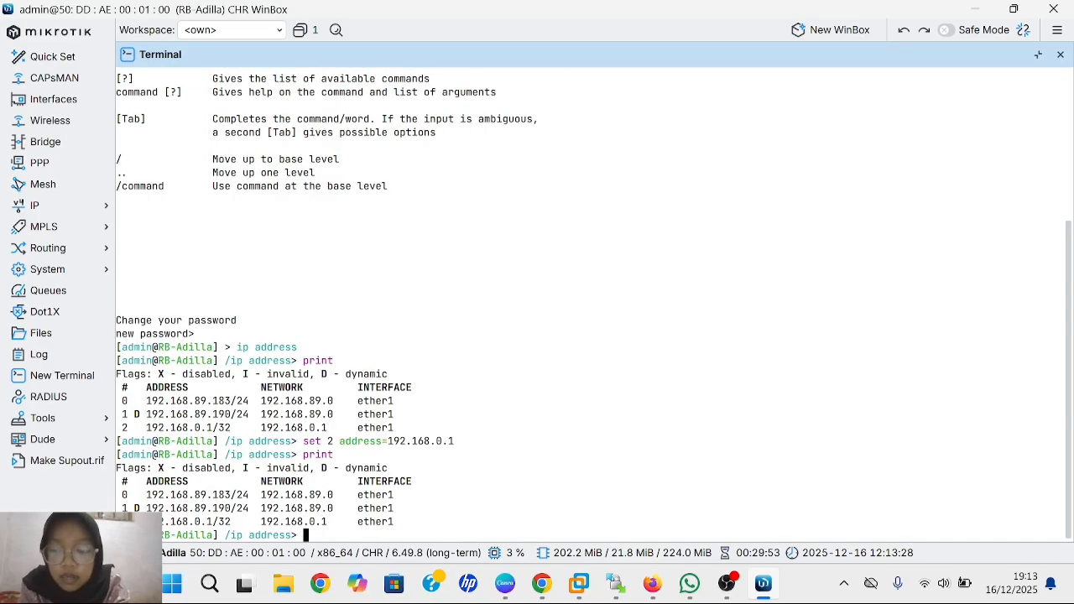
# - Change address entry 2 to 192.168.33.1 and print the list to verify it
pyautogui.write('s')
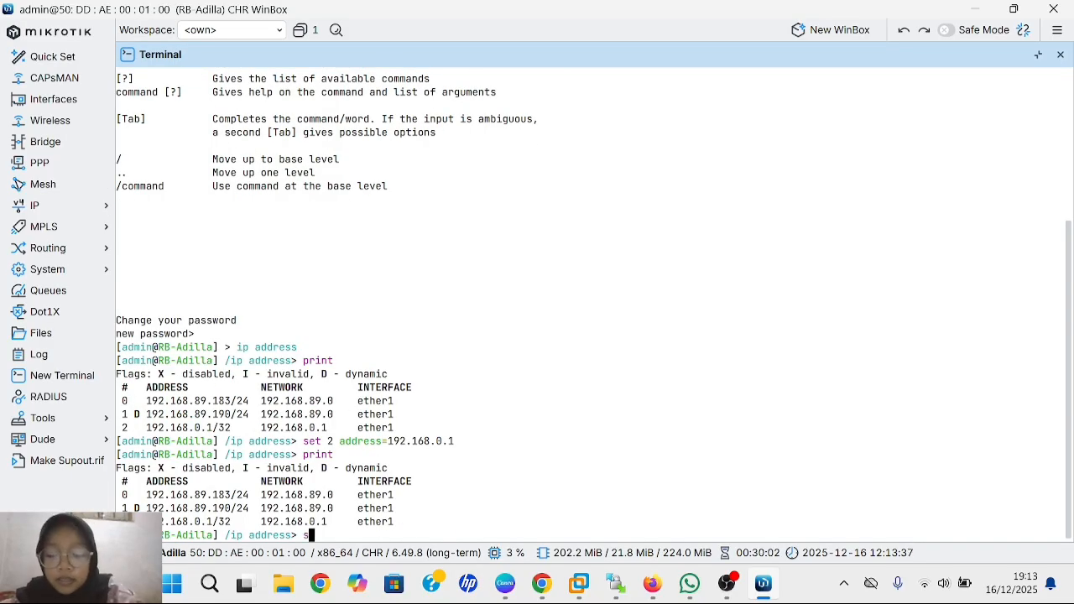
pyautogui.write('et 2')
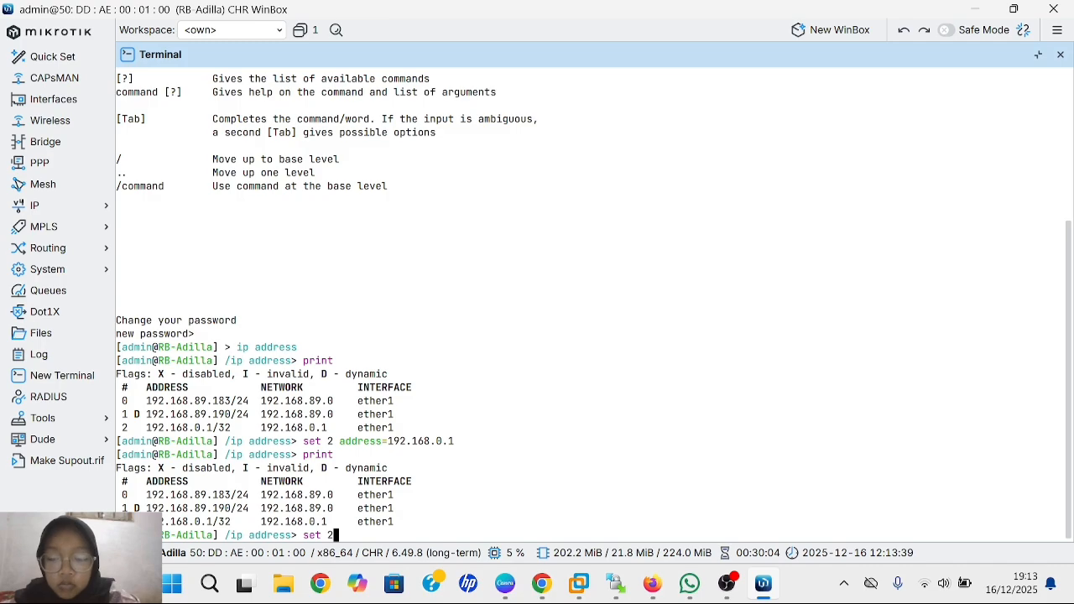
pyautogui.write(' add')
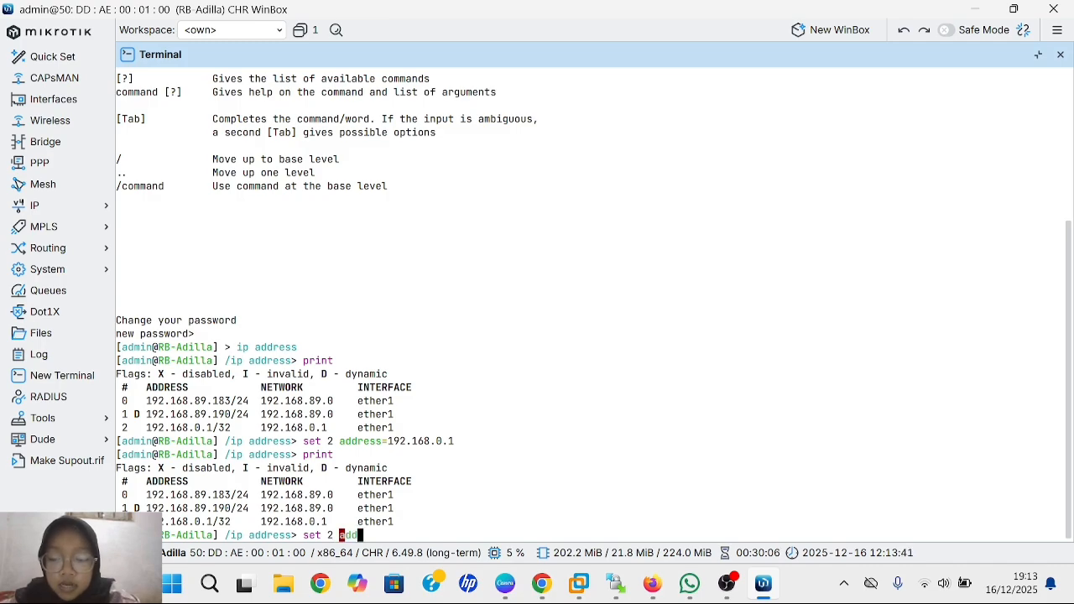
pyautogui.write('ress=')
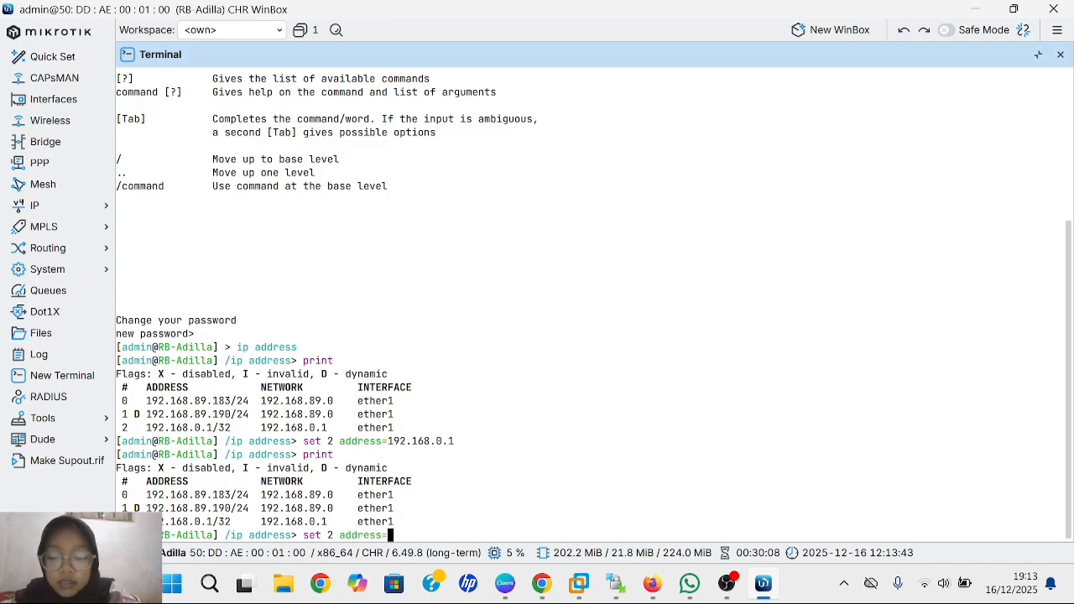
pyautogui.write('19')
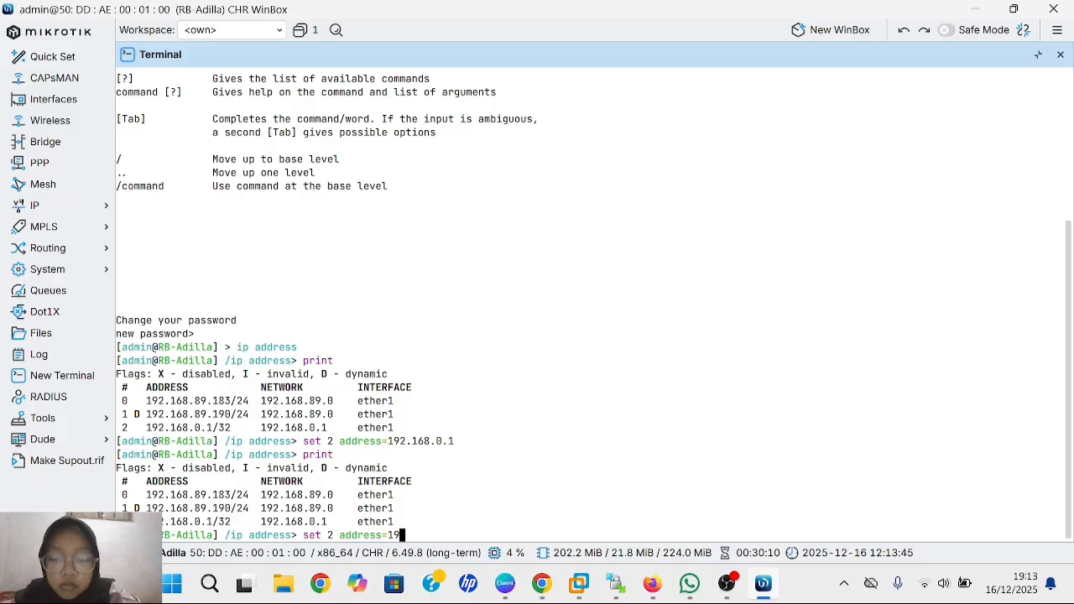
pyautogui.write('2.1')
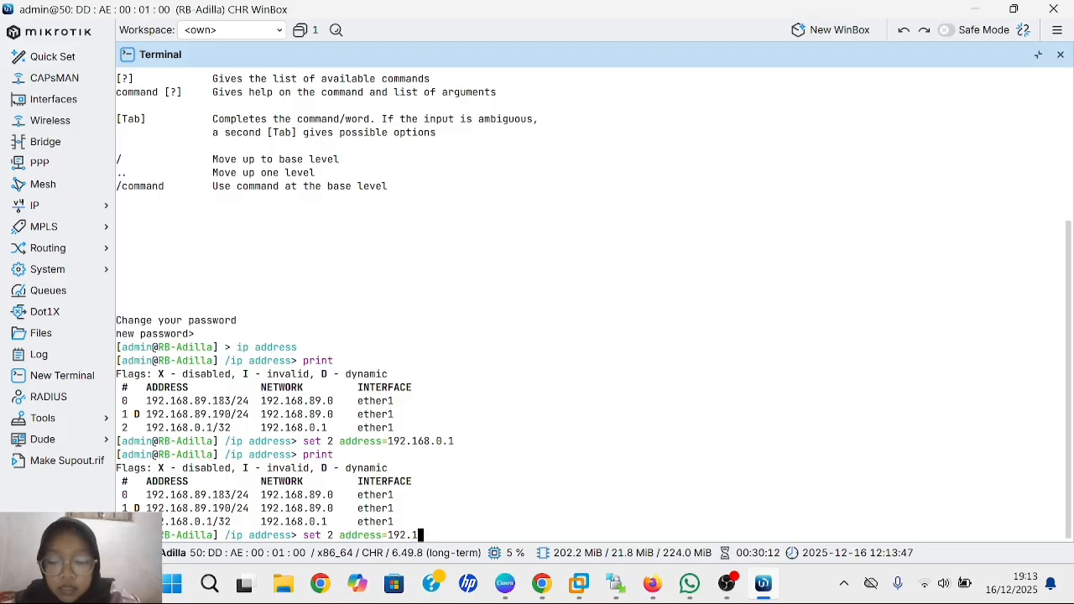
pyautogui.write('68.')
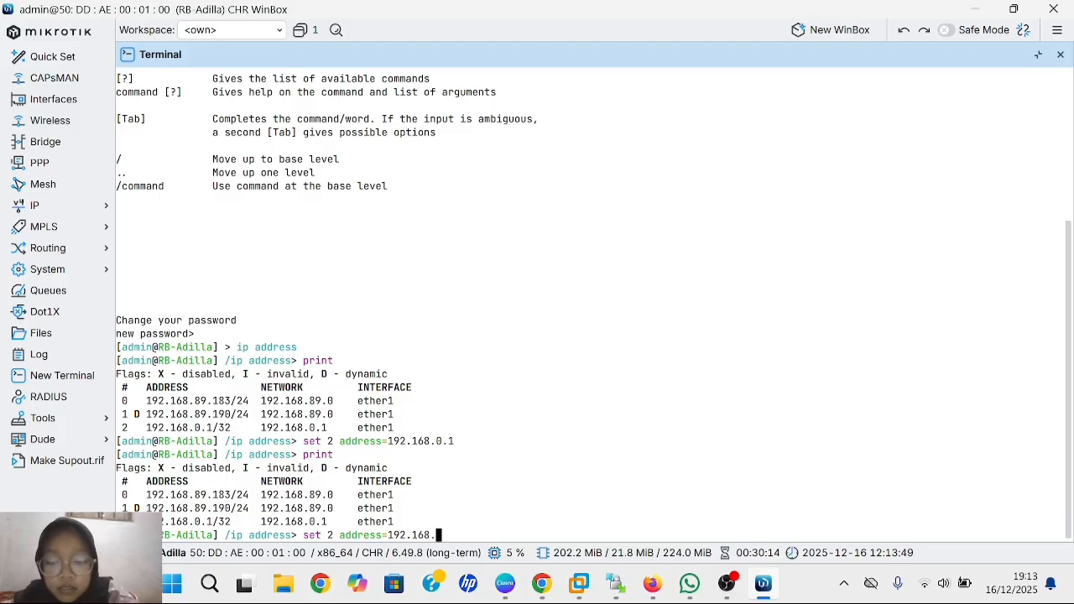
pyautogui.write('33.')
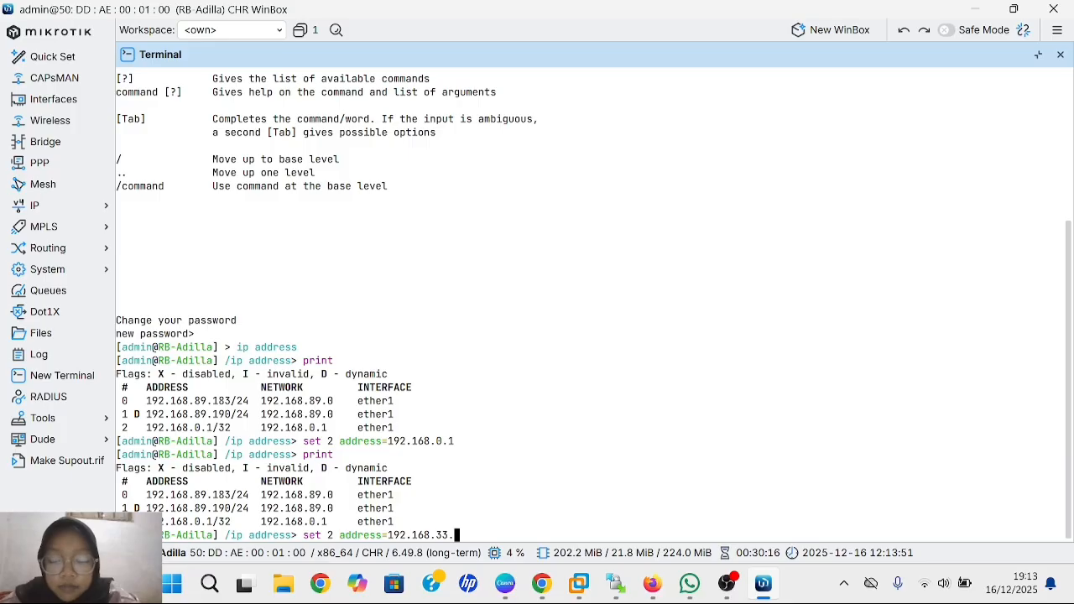
pyautogui.write('1')
pyautogui.press('Return')
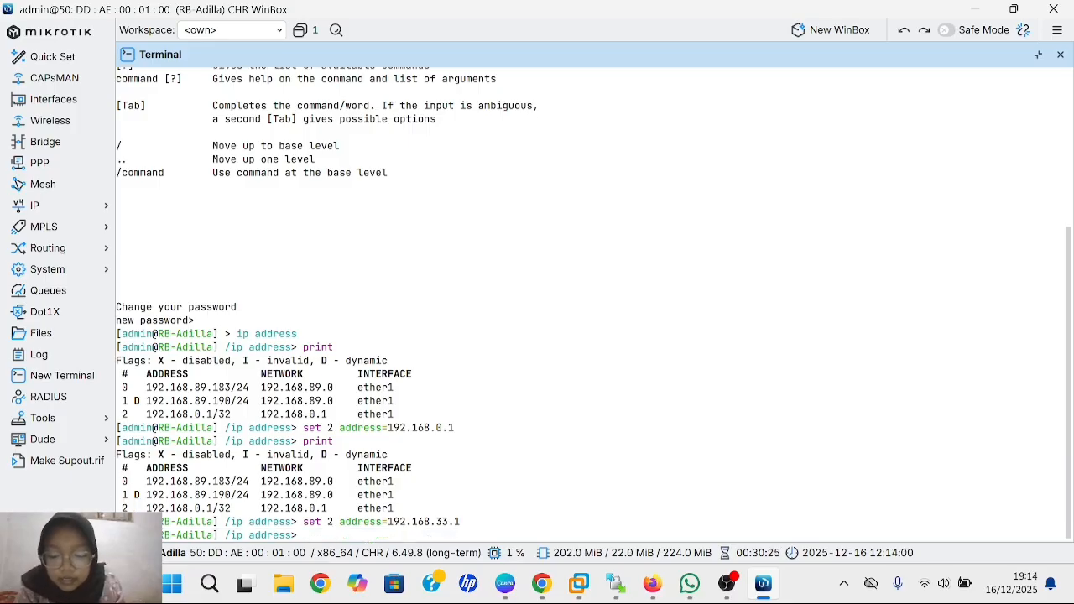
pyautogui.write('print')
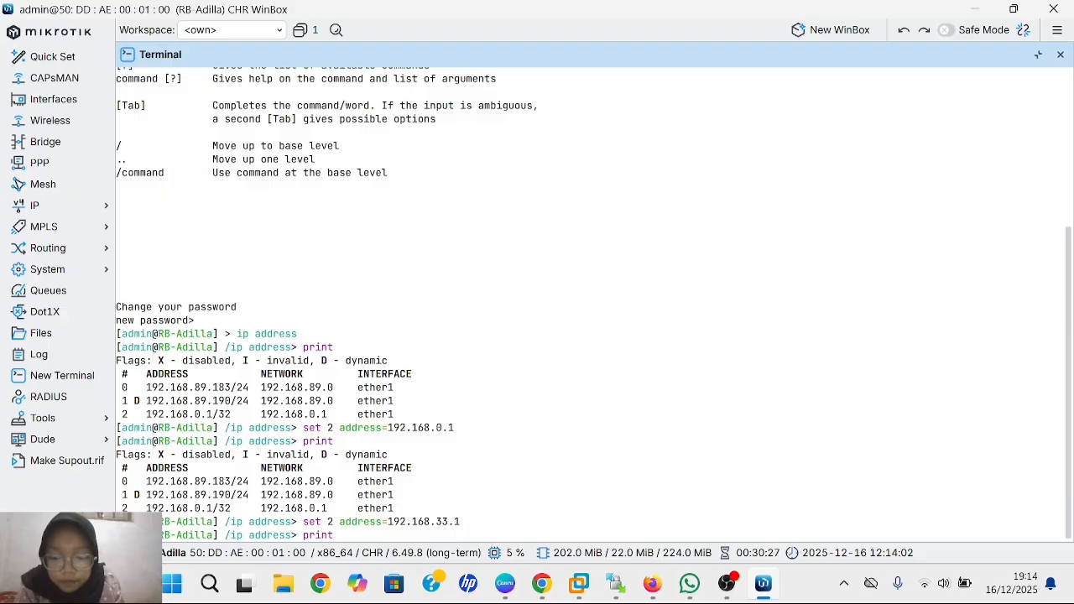
pyautogui.press('Return')
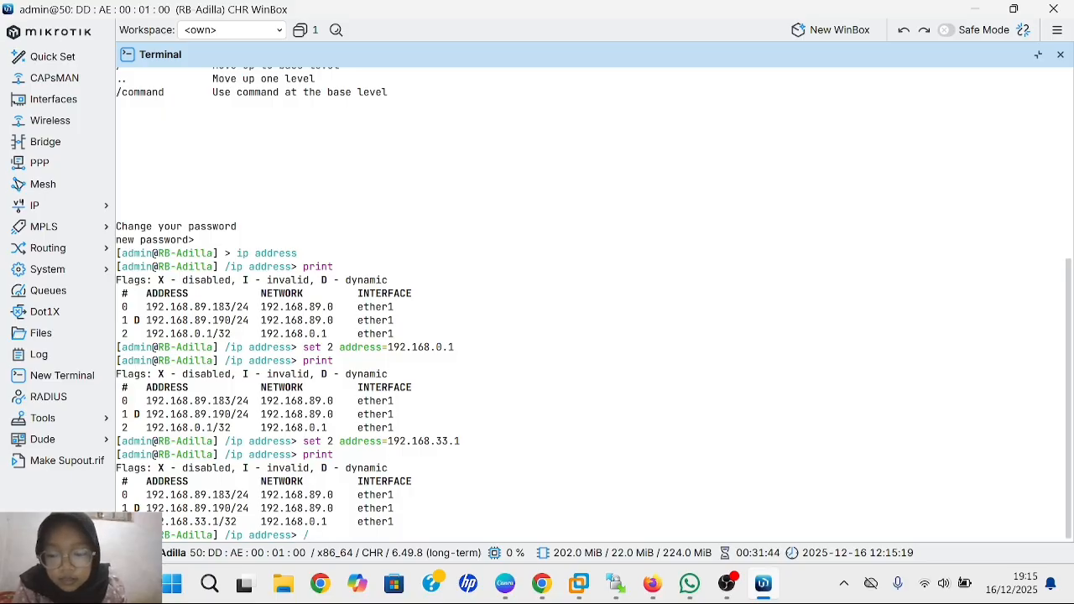
# - Go from /ip address to the /system identity level, erasing a Tab-completed print unrun
pyautogui.write('/')
pyautogui.press('Return')
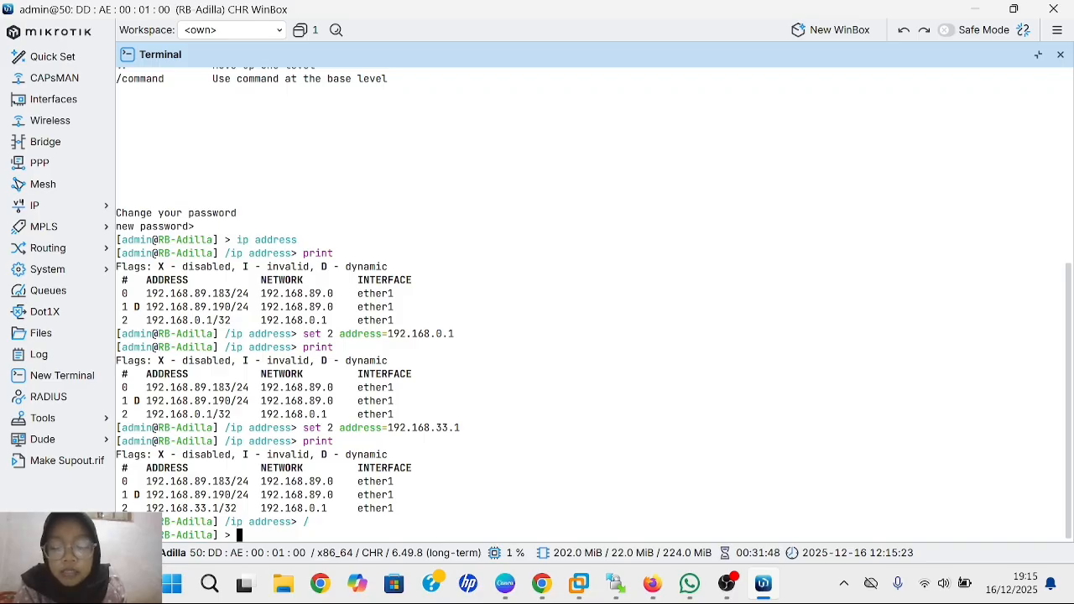
pyautogui.write('system')
pyautogui.press('Return')
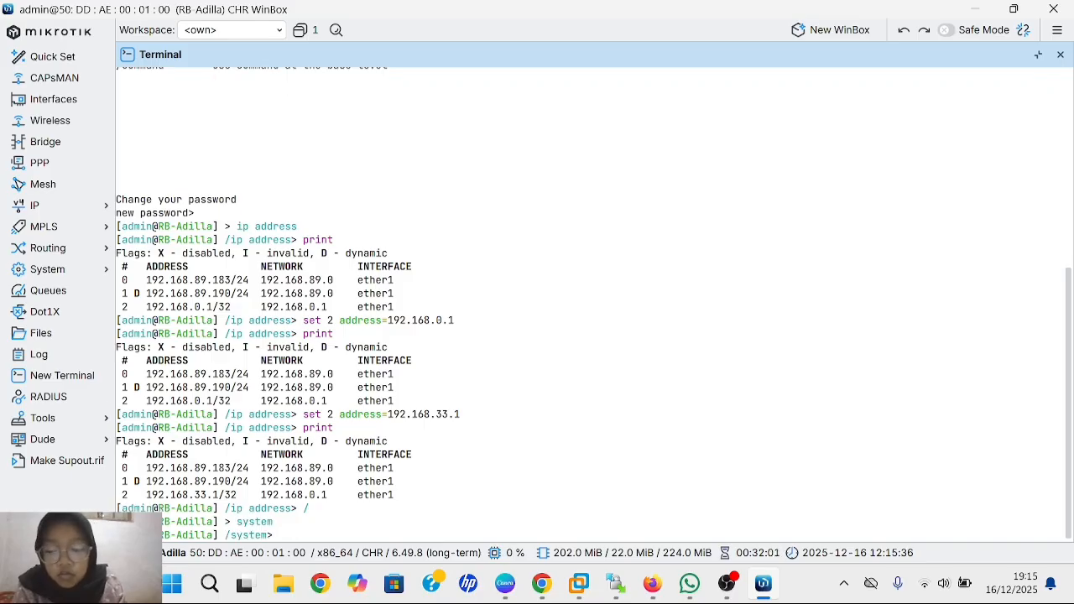
pyautogui.write('ide')
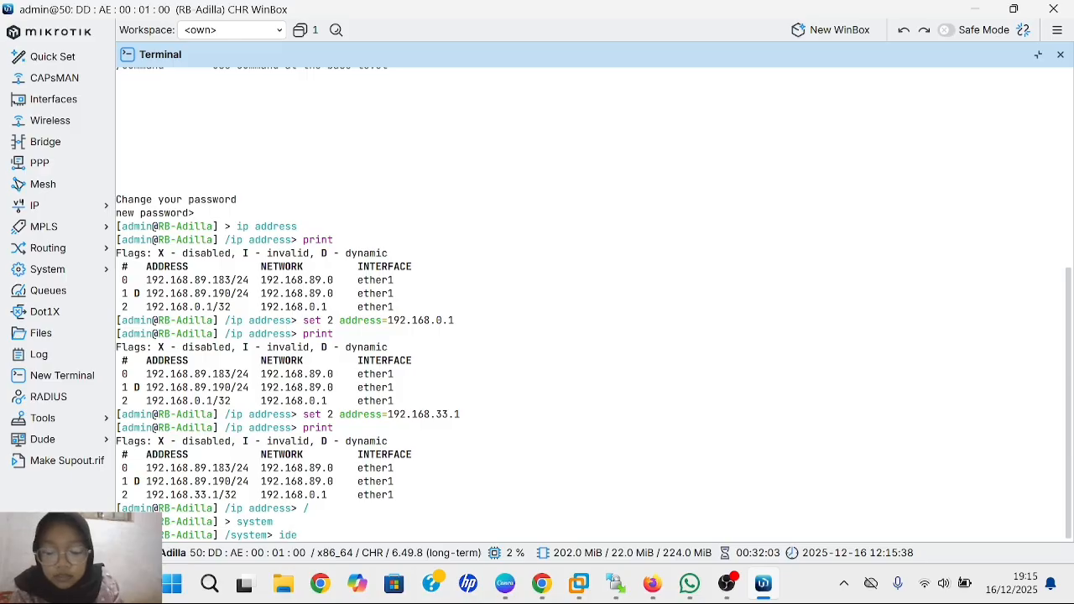
pyautogui.write('ntity')
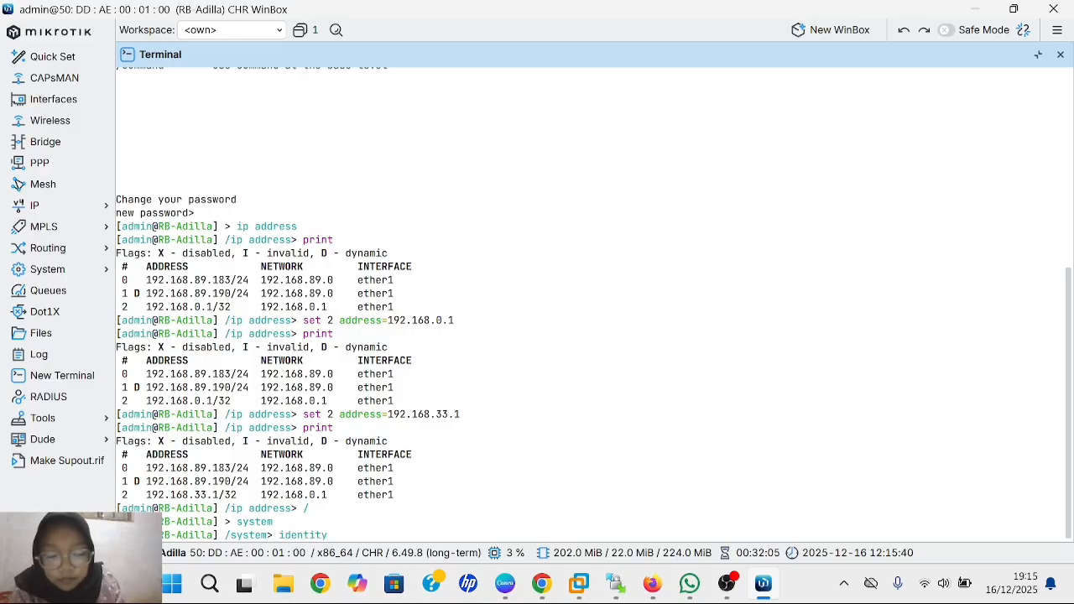
pyautogui.press('Return')
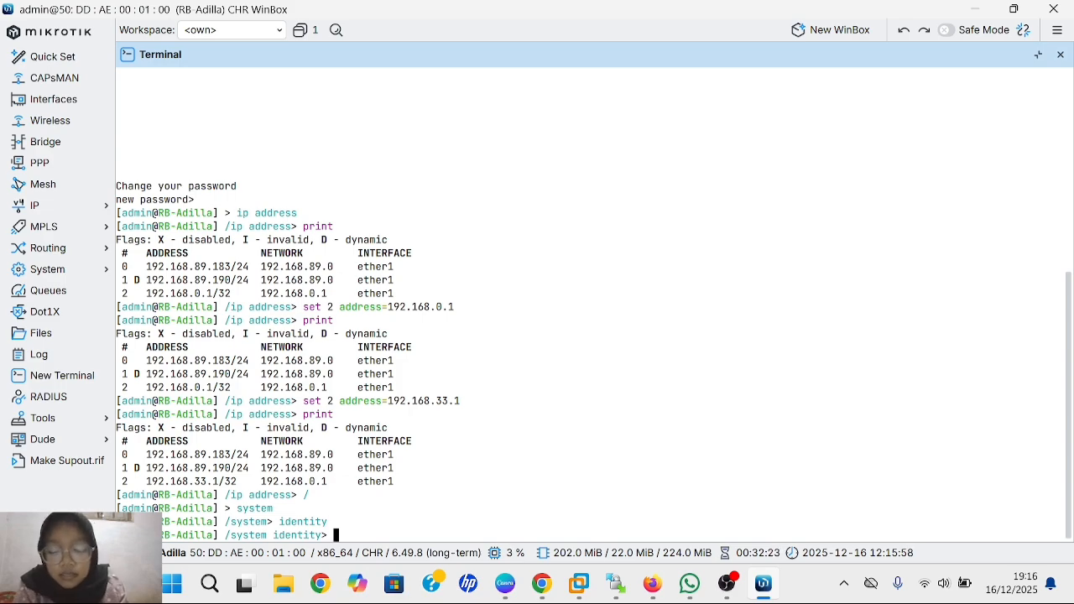
pyautogui.write('int')
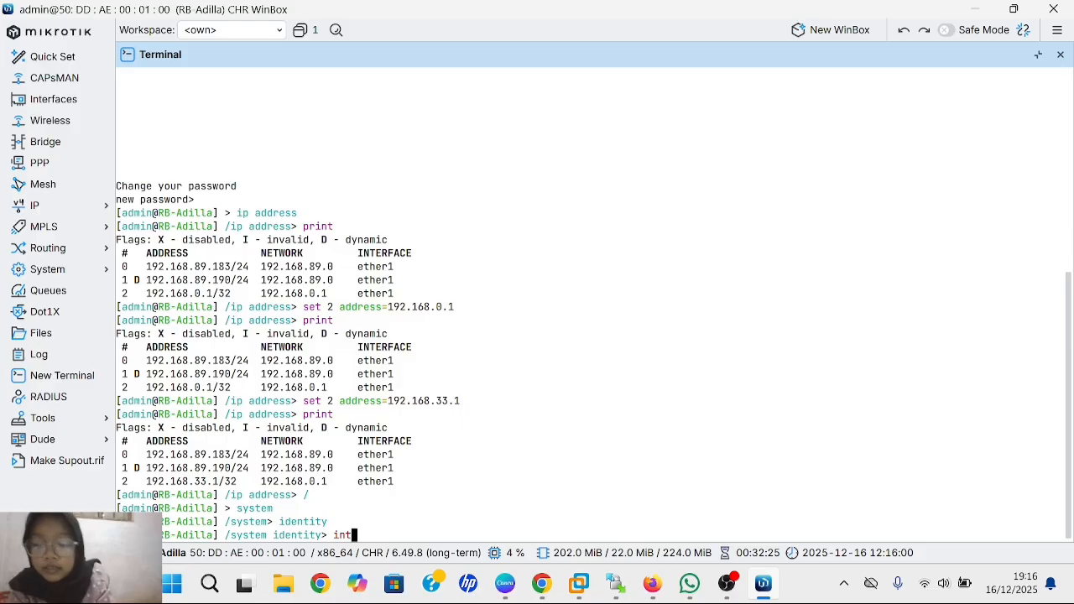
pyautogui.press('Tab')
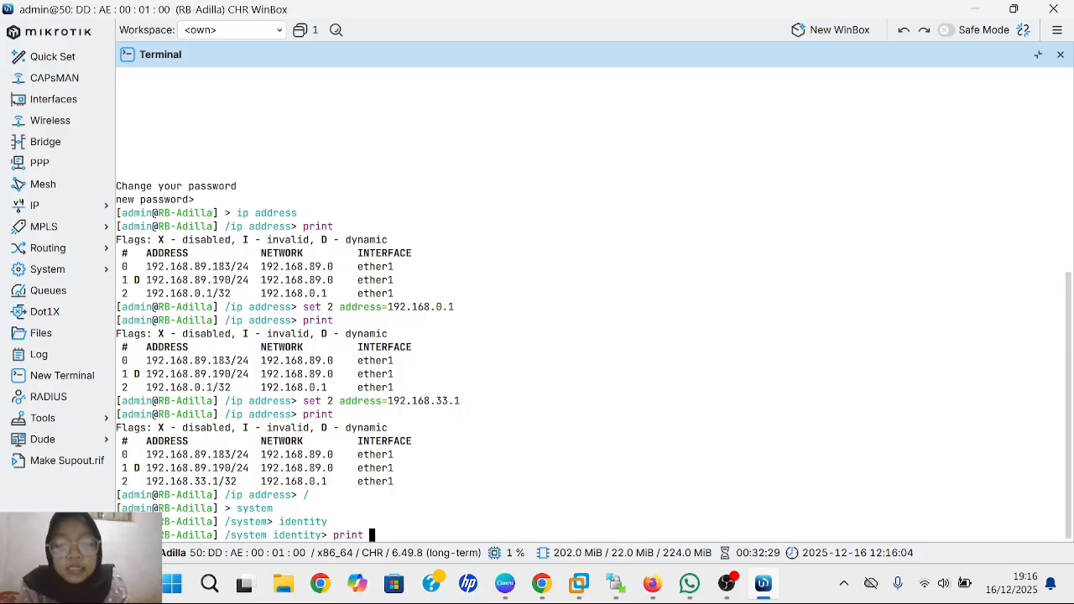
pyautogui.press('BackSpace')
pyautogui.press('BackSpace')
pyautogui.press('BackSpace')
pyautogui.press('BackSpace')
pyautogui.press('BackSpace')
pyautogui.press('BackSpace')
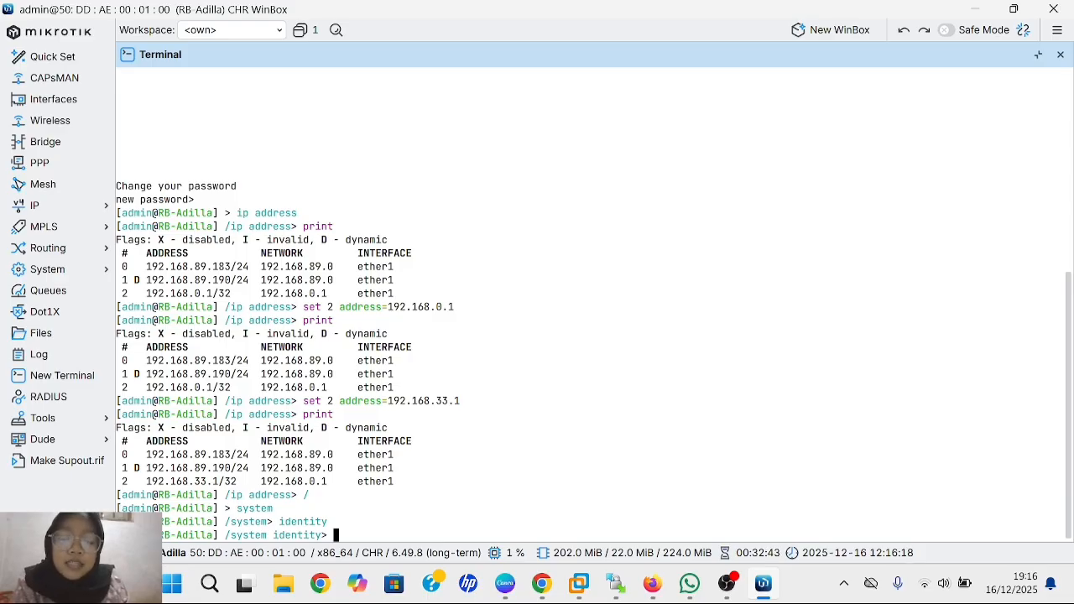
# - Return to /system and list its subcommands with '?', scrolling through the descriptions
pyautogui.write('/')
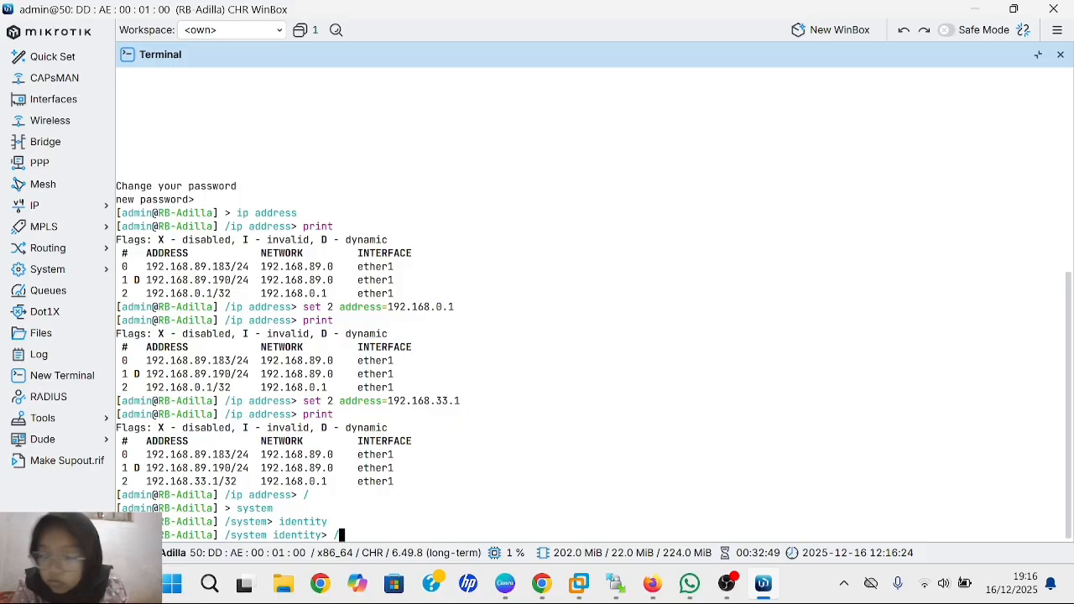
pyautogui.press('Return')
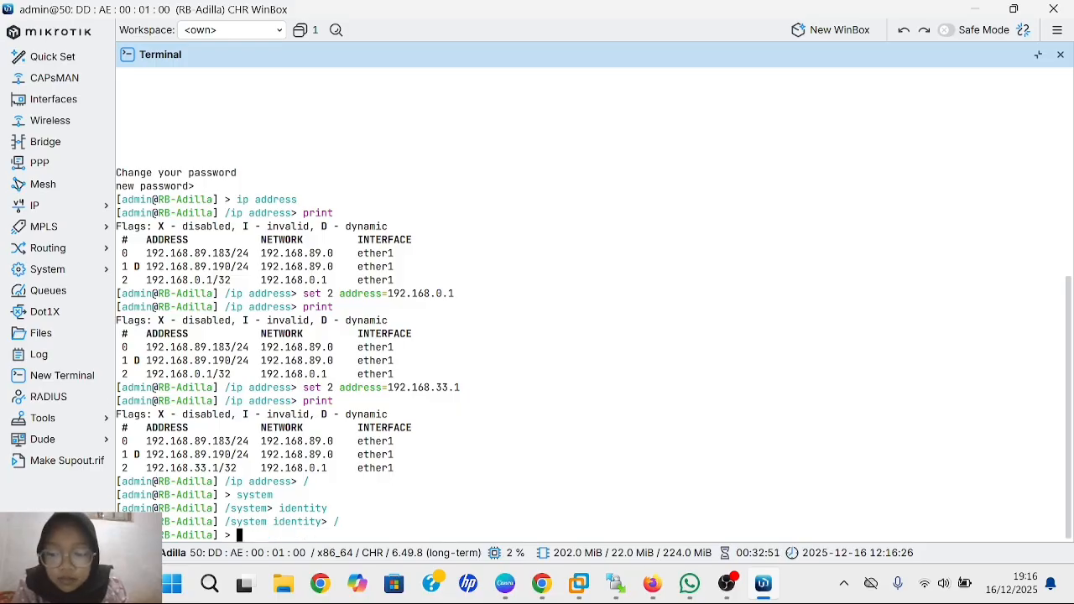
pyautogui.write('system')
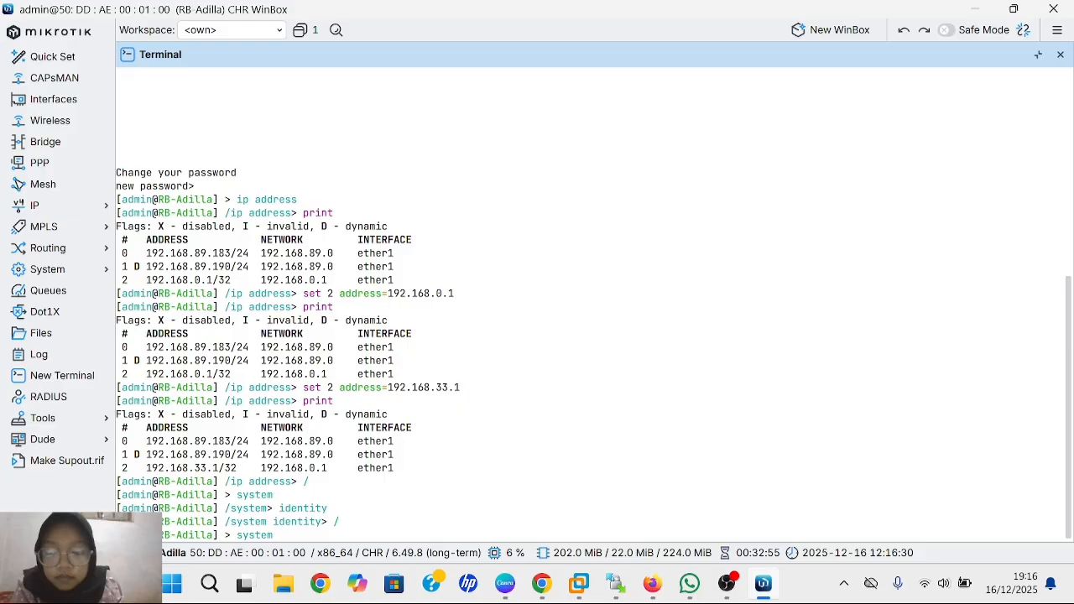
pyautogui.press('Return')
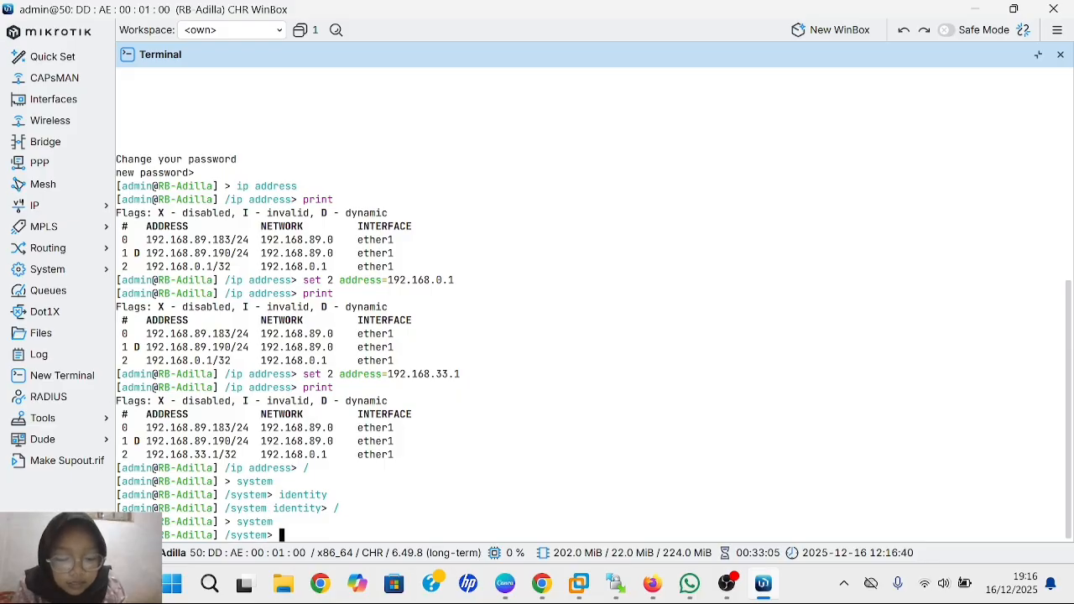
pyautogui.press('?')
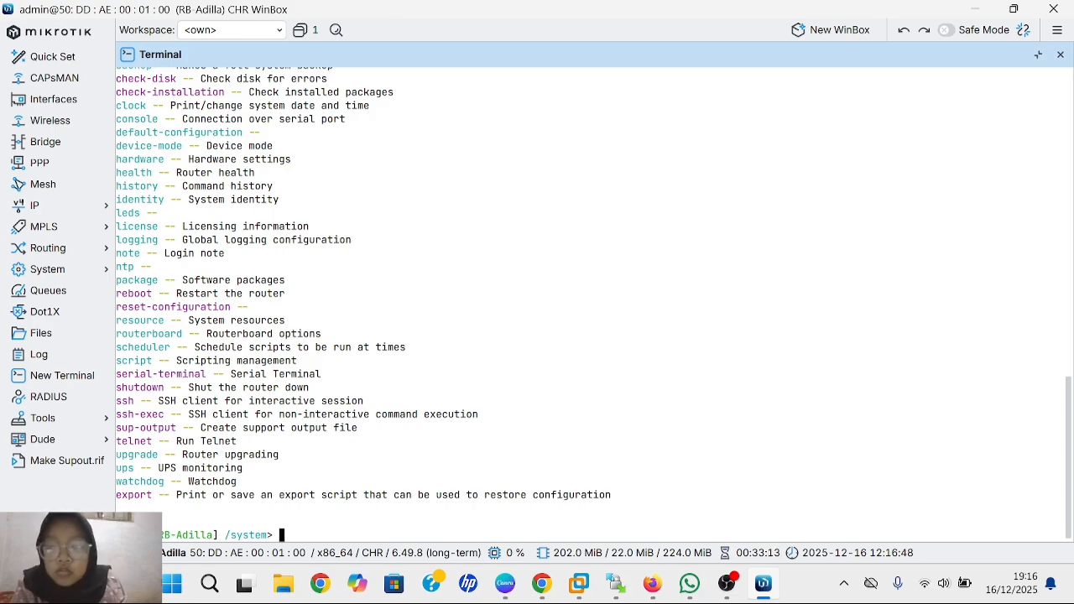
pyautogui.scroll(10, 594, 304)
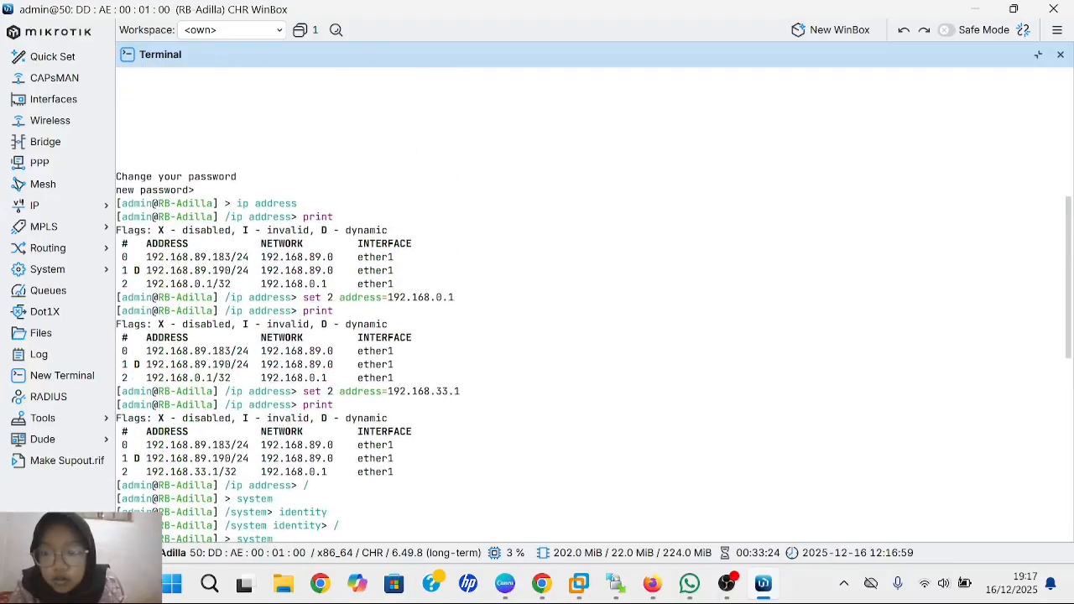
pyautogui.scroll(10, 594, 304)
pyautogui.scroll(-20, 594, 304)
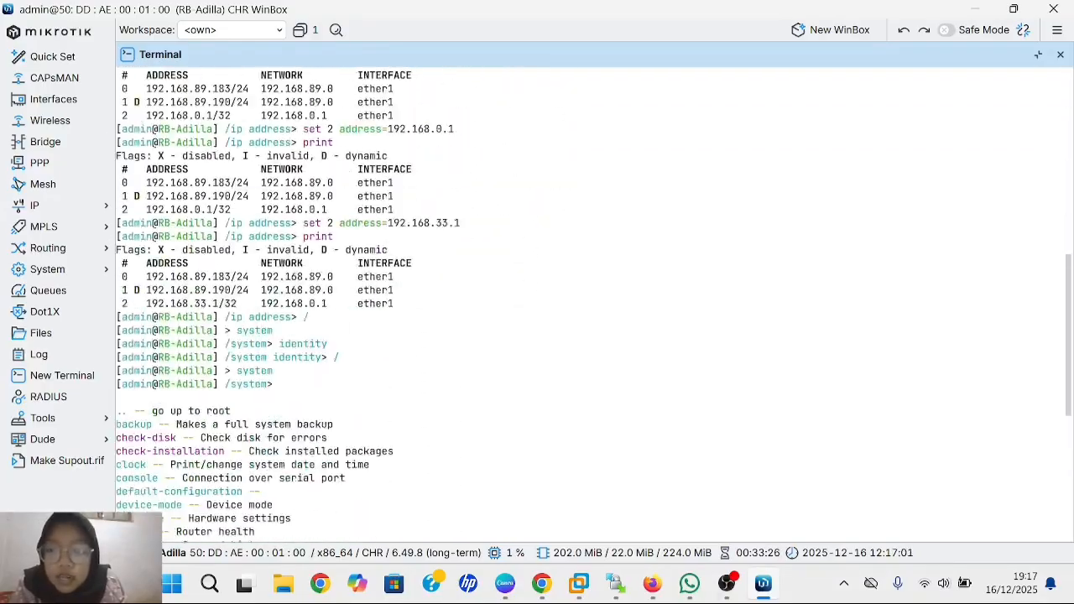
pyautogui.scroll(5, 594, 304)
pyautogui.scroll(-5, 594, 304)
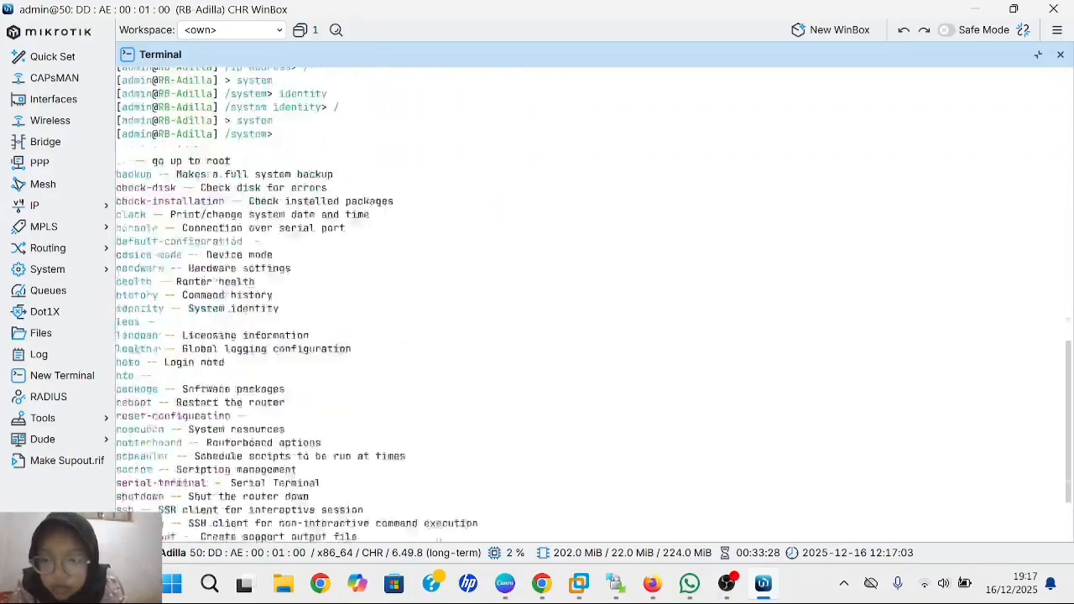
pyautogui.scroll(2, 594, 304)
pyautogui.scroll(-2, 594, 304)
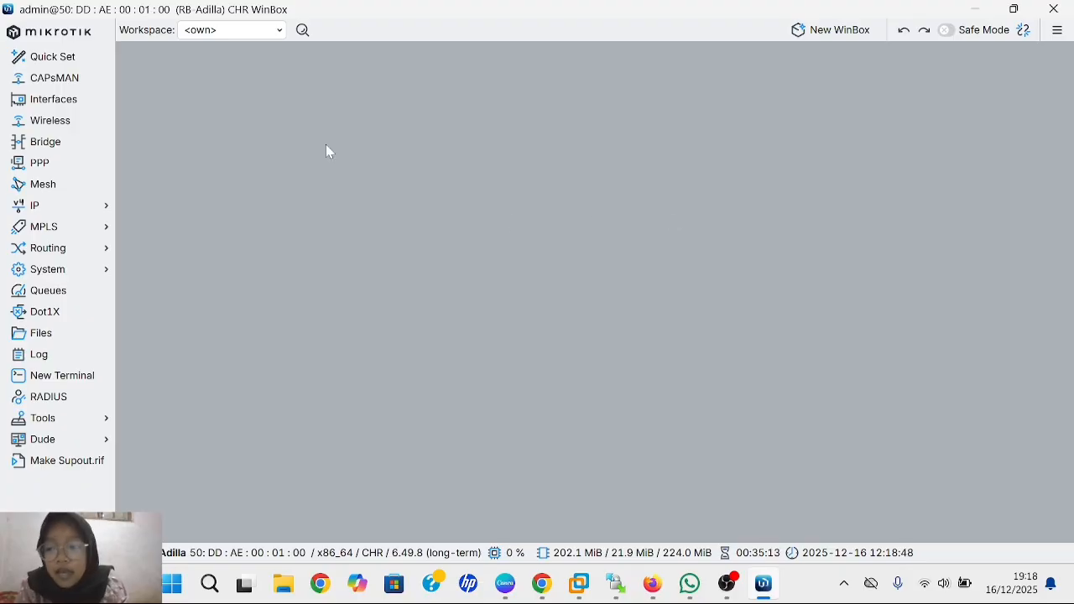
# - In IP > Services, disable the api and api-ssl services
pyautogui.click(80, 207)
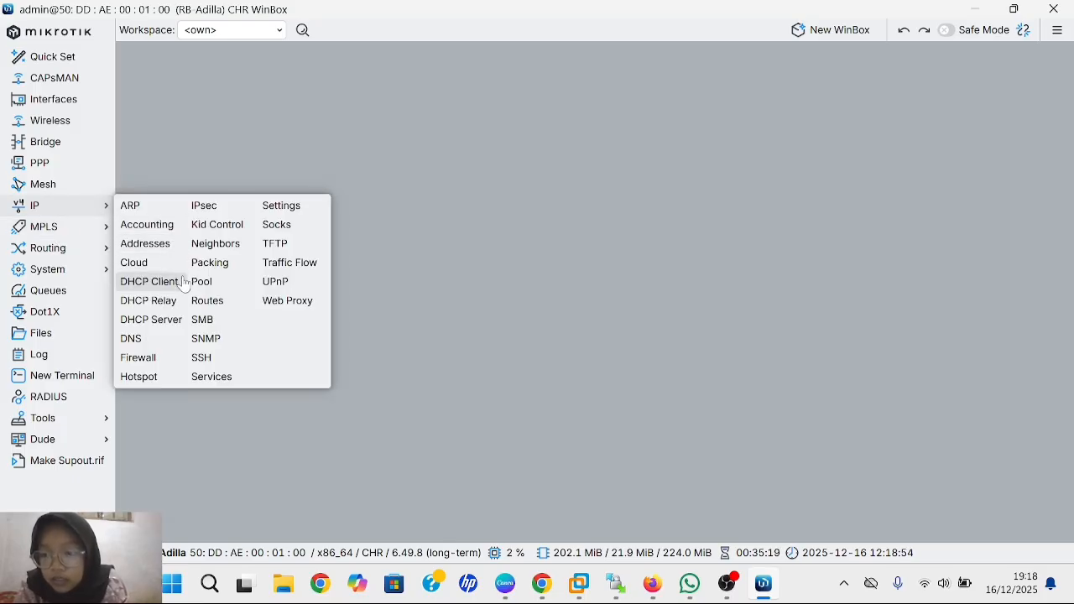
pyautogui.click(220, 378)
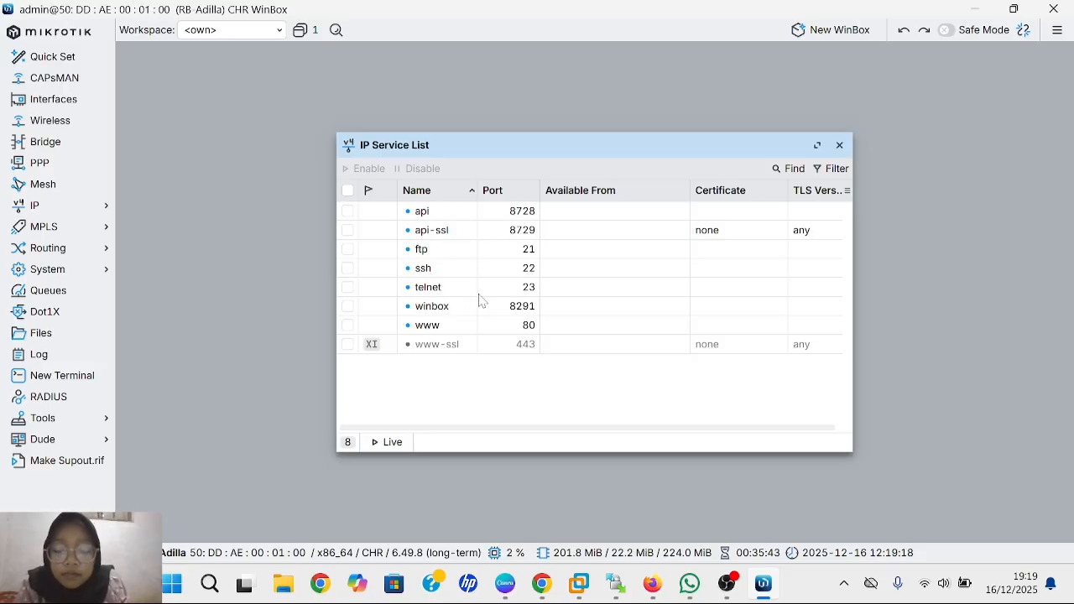
pyautogui.click(421, 221)
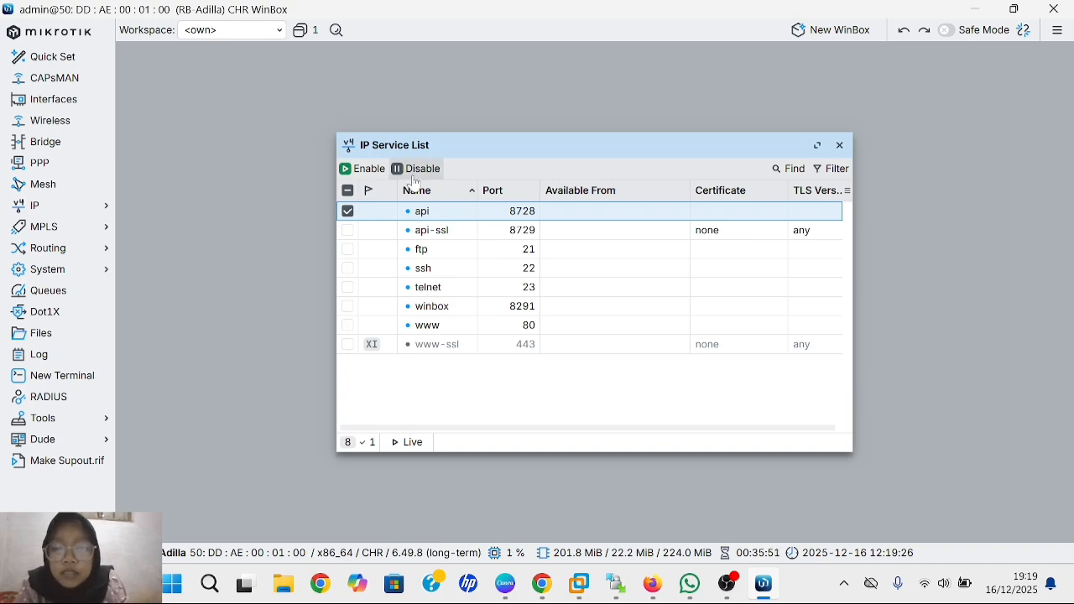
pyautogui.click(414, 179)
pyautogui.click(449, 239)
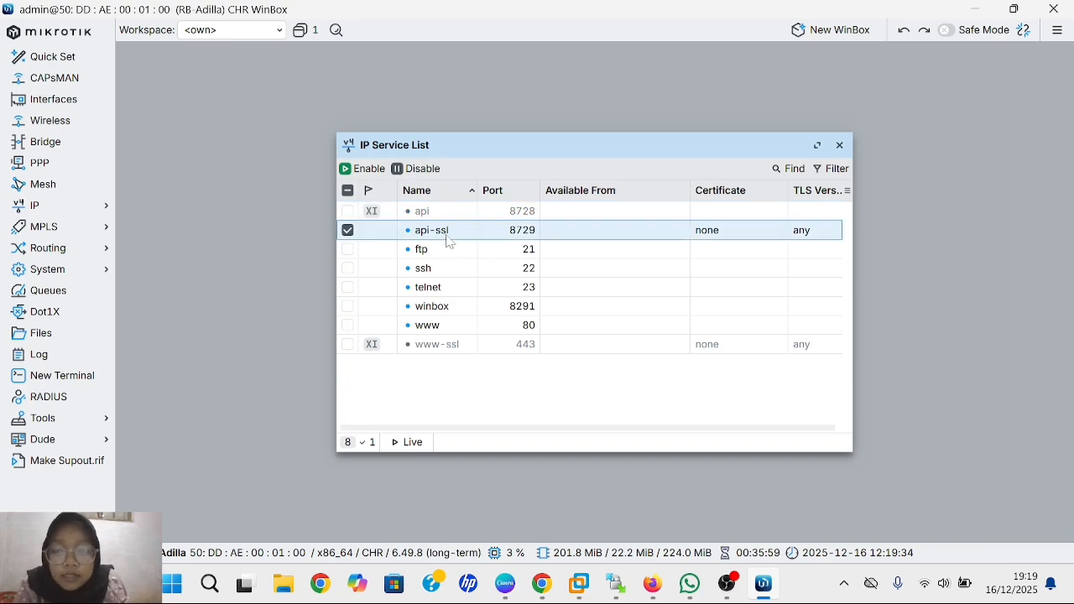
pyautogui.click(417, 169)
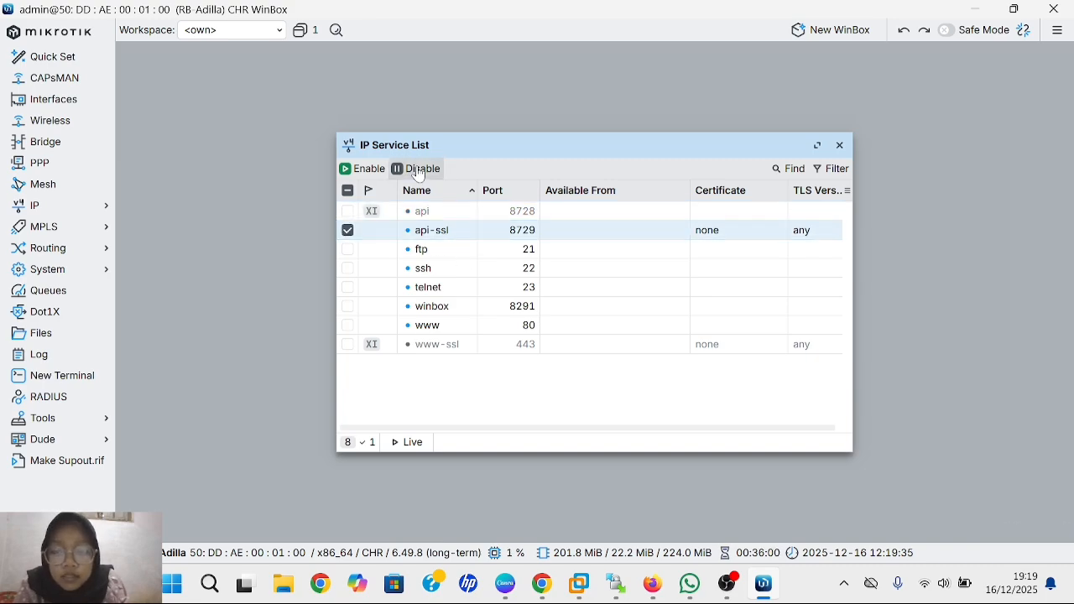
# - Disable the ftp, telnet and www services, then select ssh
pyautogui.click(463, 259)
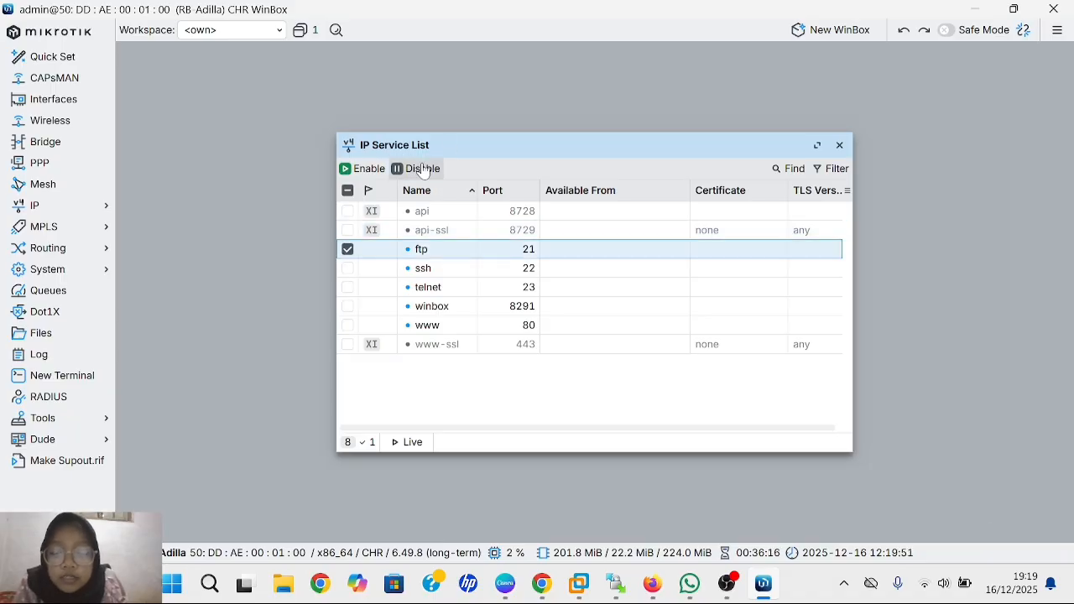
pyautogui.click(422, 169)
pyautogui.click(447, 292)
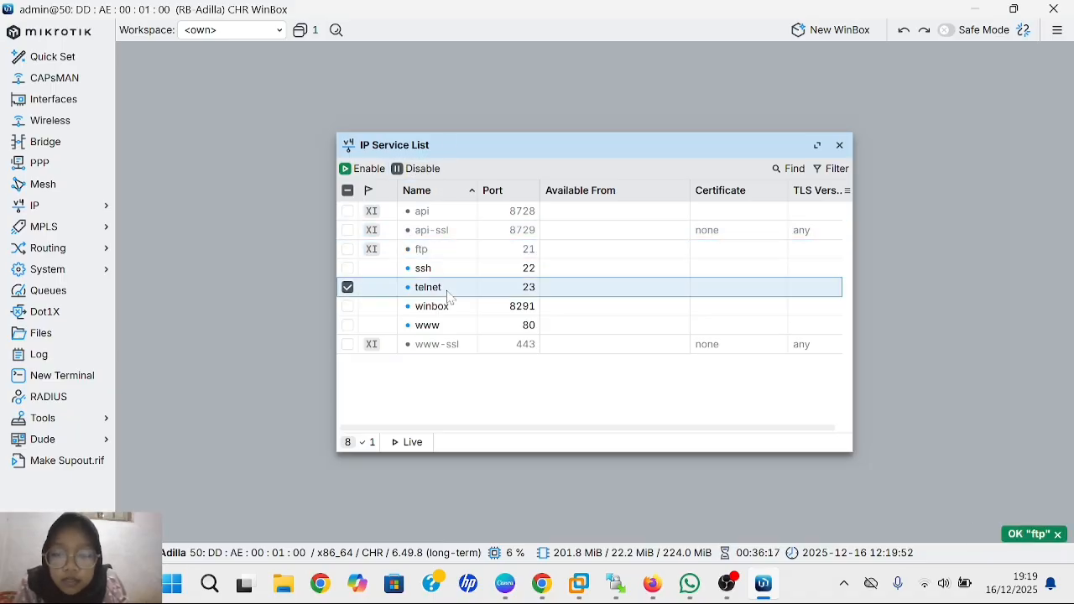
pyautogui.click(417, 169)
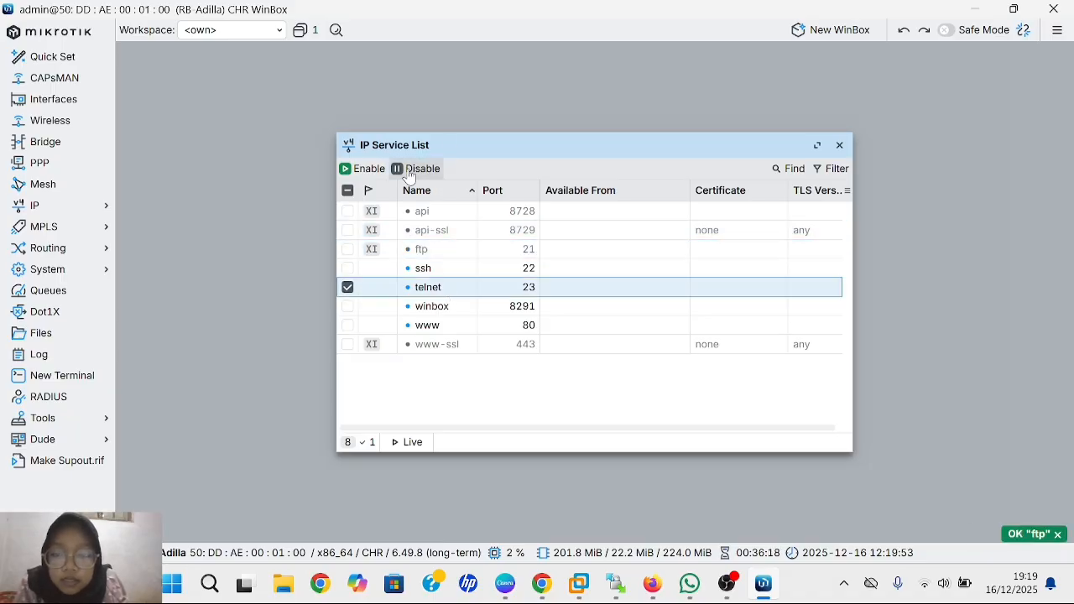
pyautogui.click(464, 329)
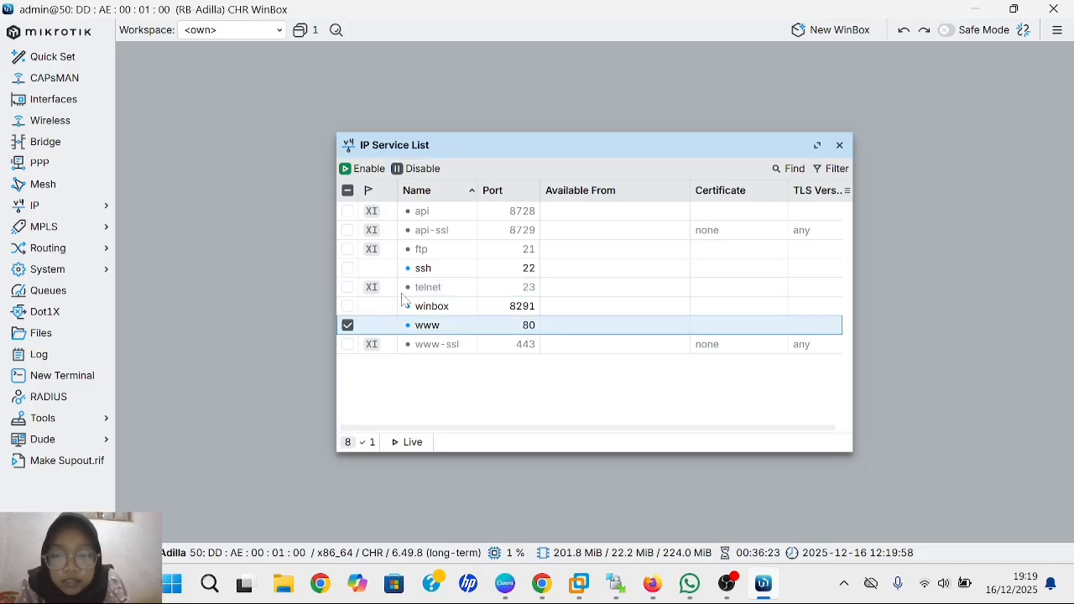
pyautogui.click(418, 170)
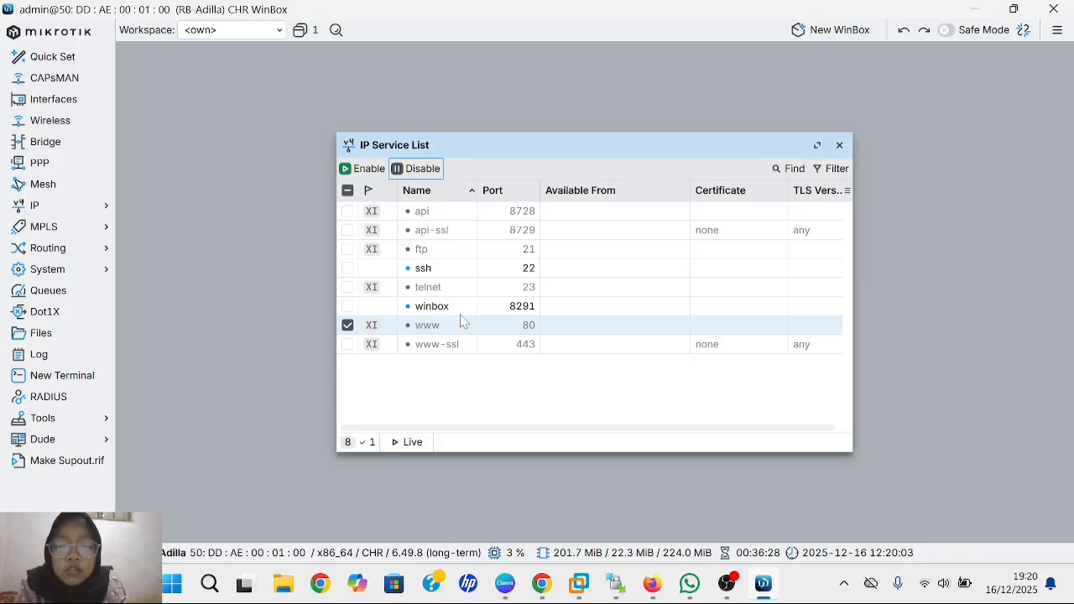
pyautogui.click(540, 276)
# - Change the ssh service port to 9022 and confirm
pyautogui.doubleClick(541, 277)
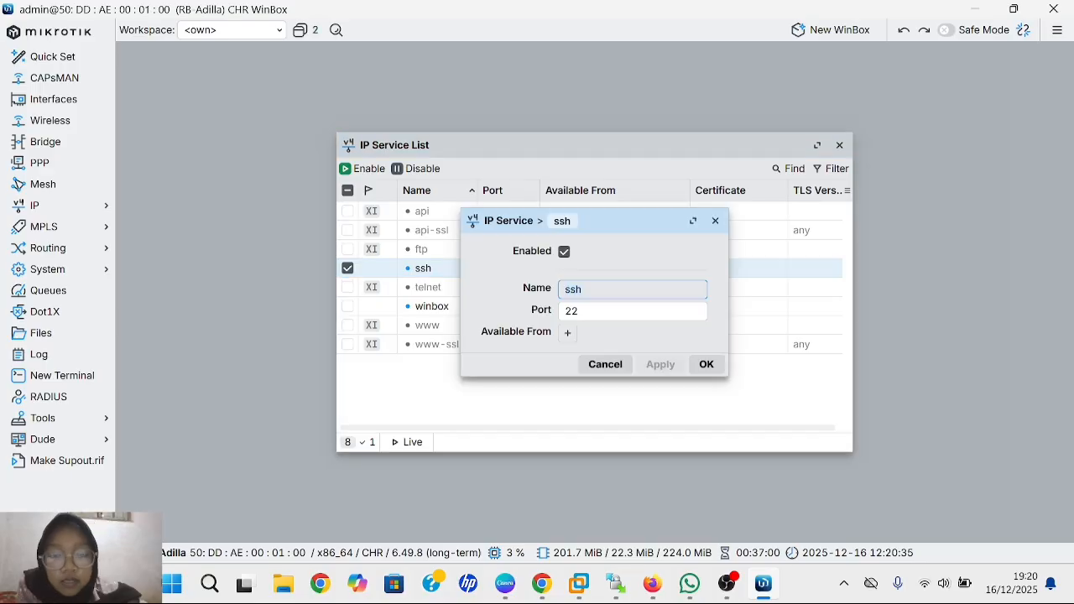
pyautogui.write('90')
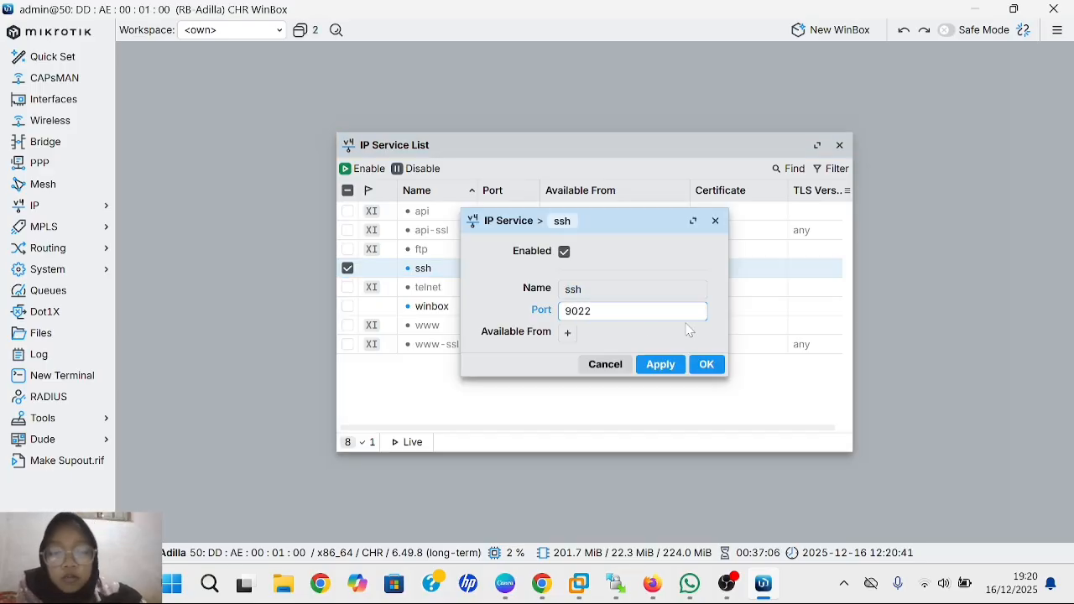
pyautogui.click(661, 366)
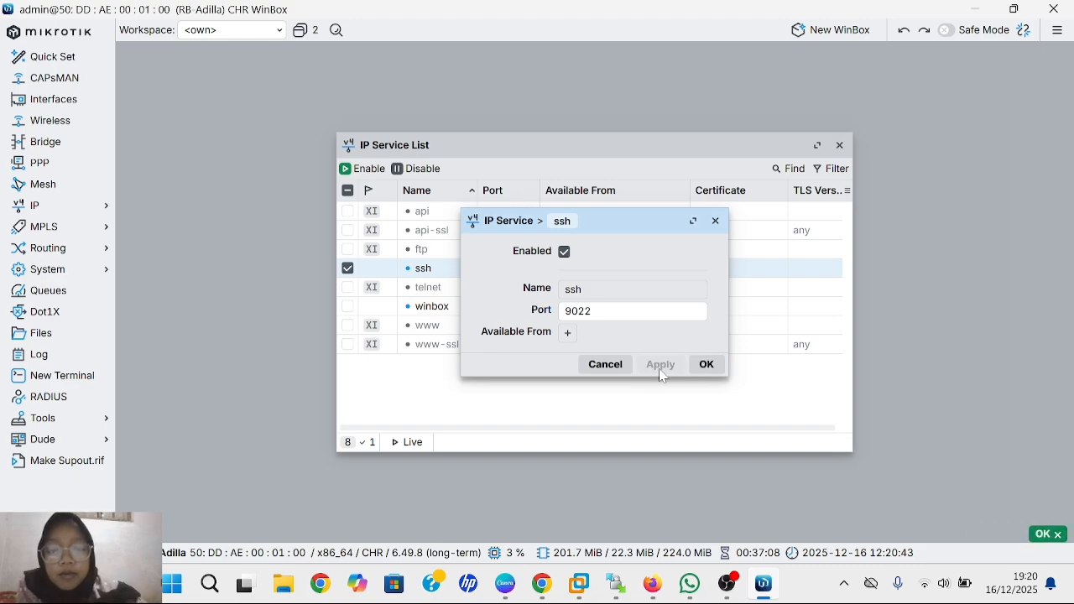
pyautogui.click(523, 308)
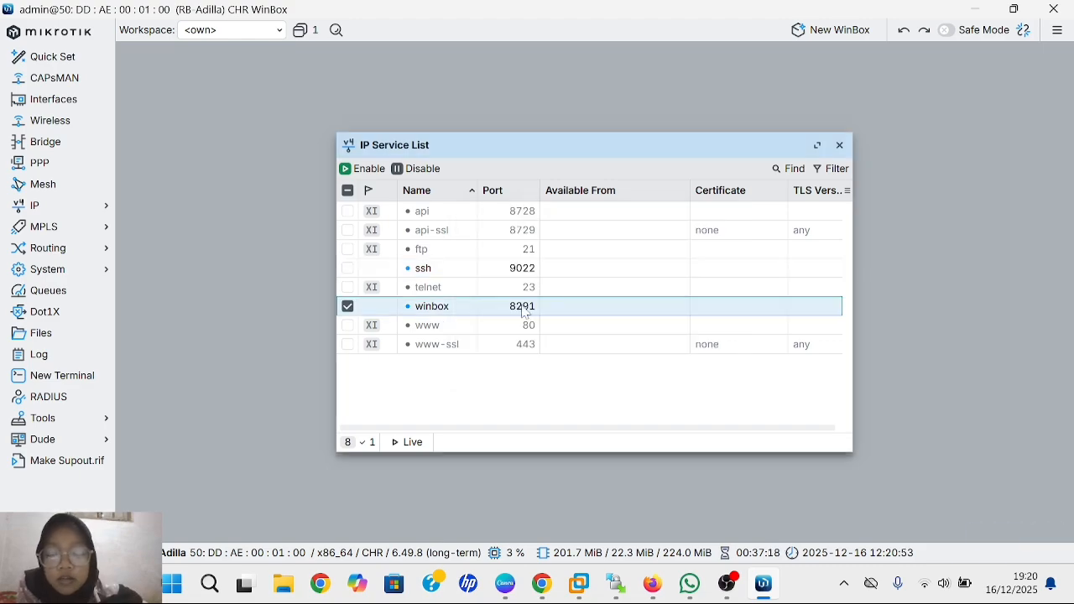
# - Change the winbox service port to 3000 and confirm
pyautogui.doubleClick(524, 309)
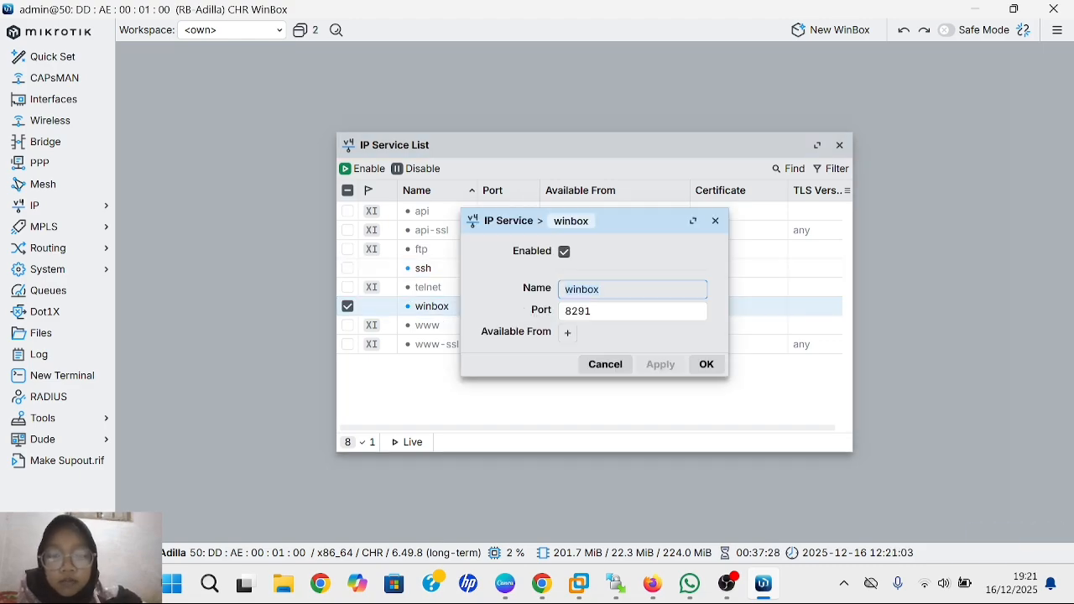
pyautogui.click(594, 311)
pyautogui.press('BackSpace')
pyautogui.press('BackSpace')
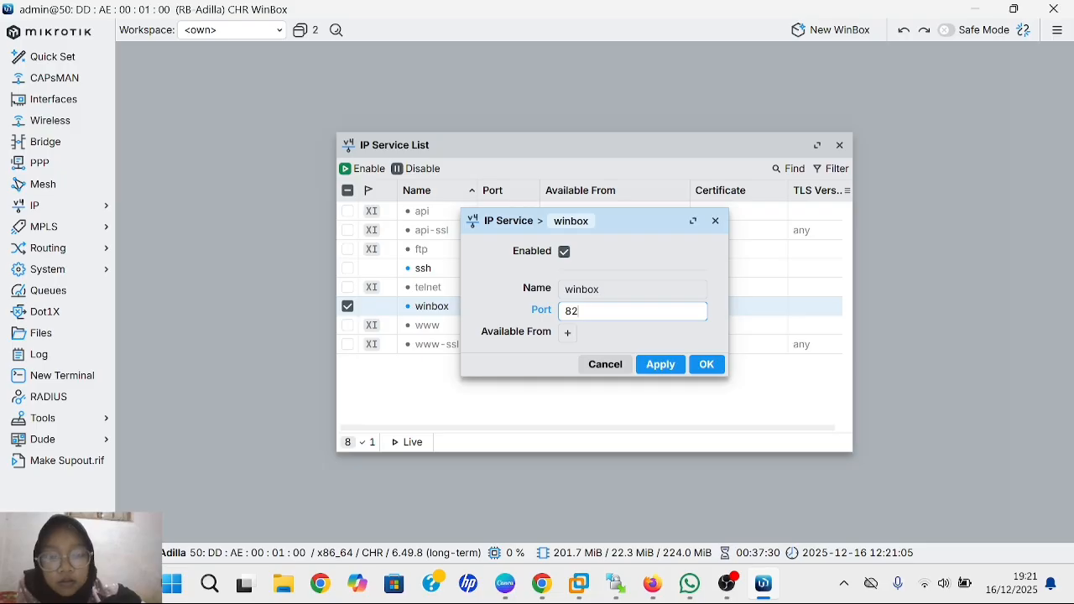
pyautogui.press('BackSpace')
pyautogui.press('BackSpace')
pyautogui.write('30')
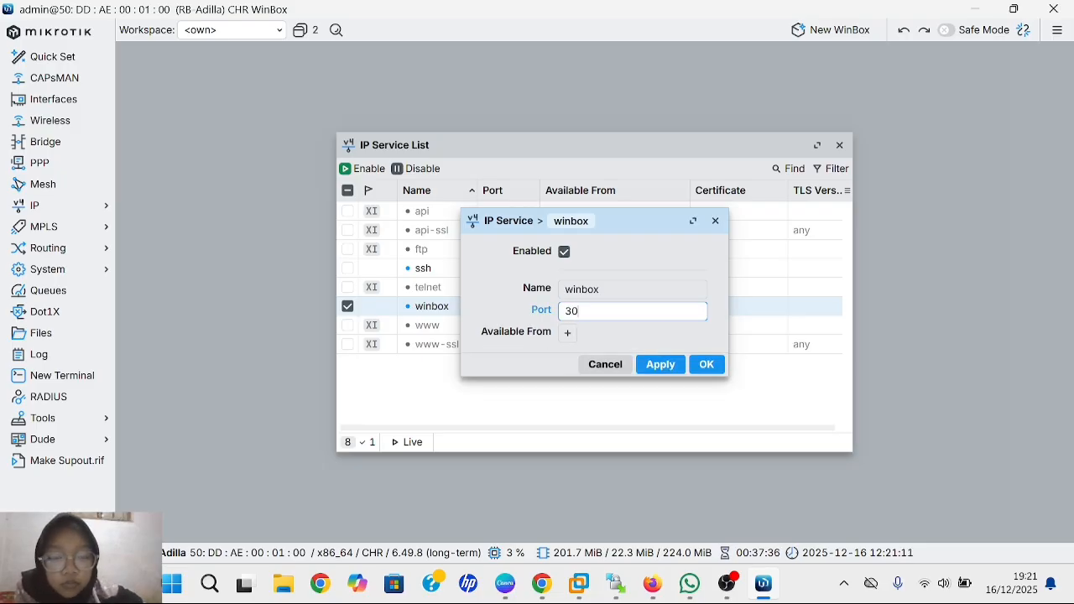
pyautogui.write('00')
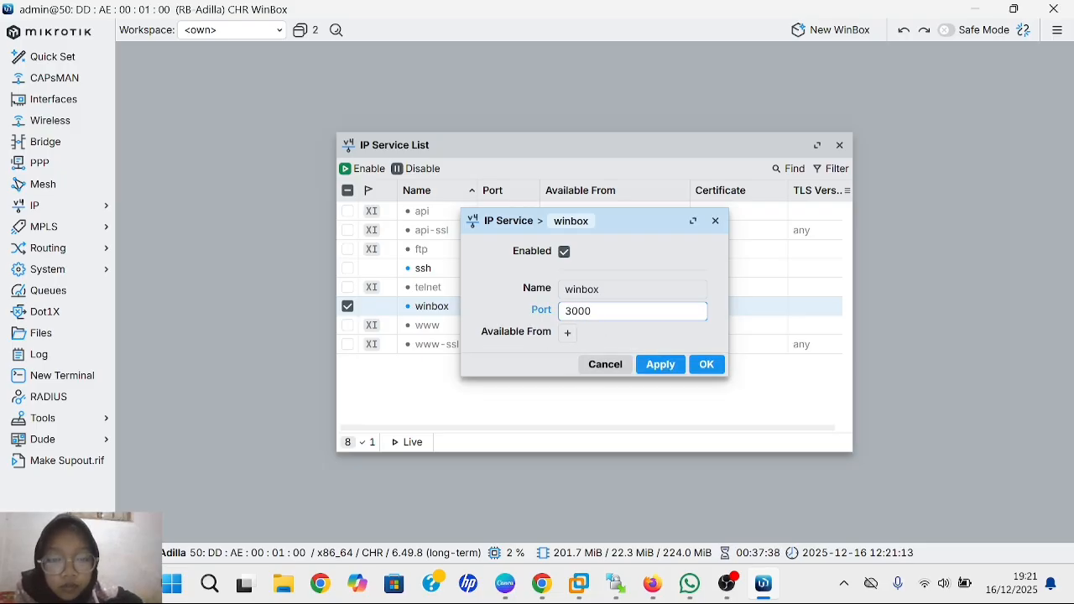
pyautogui.click(668, 367)
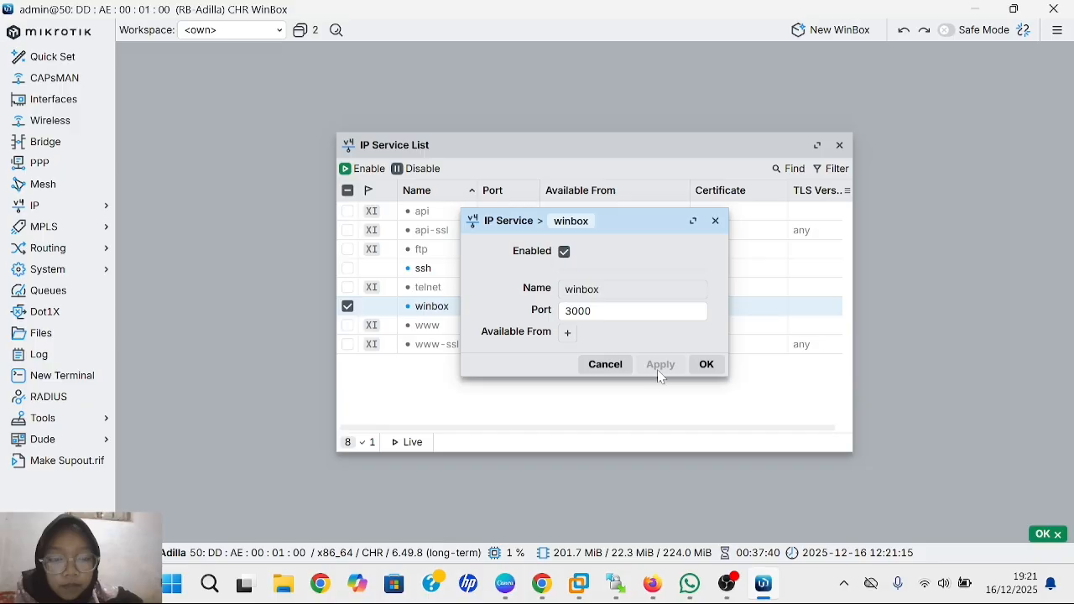
pyautogui.click(706, 365)
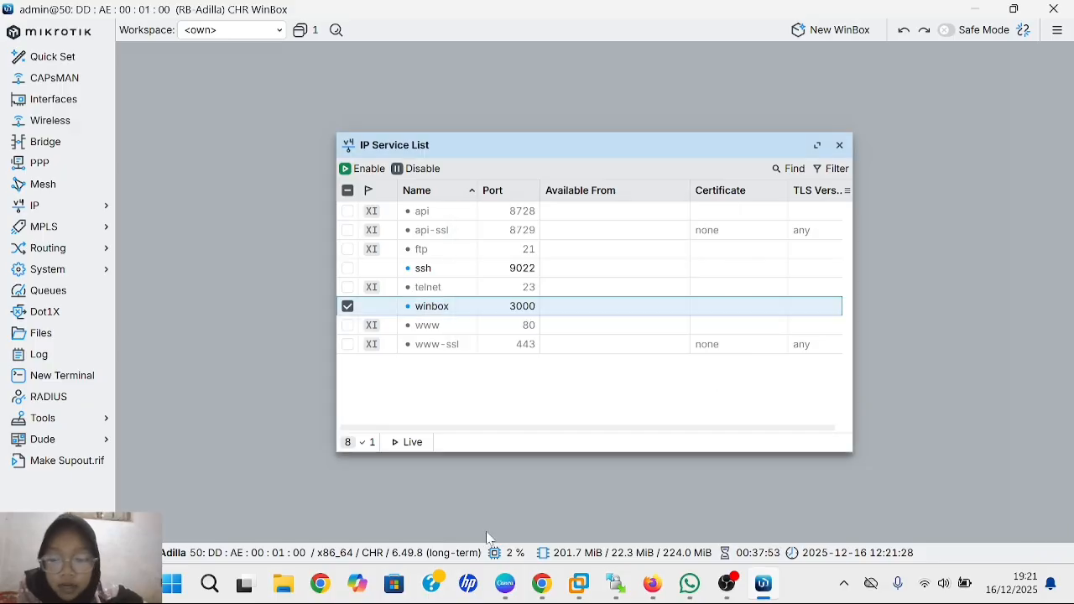
# - Launch PuTTY and enter host 192.168.89.183, moving to the Port field
pyautogui.click(210, 588)
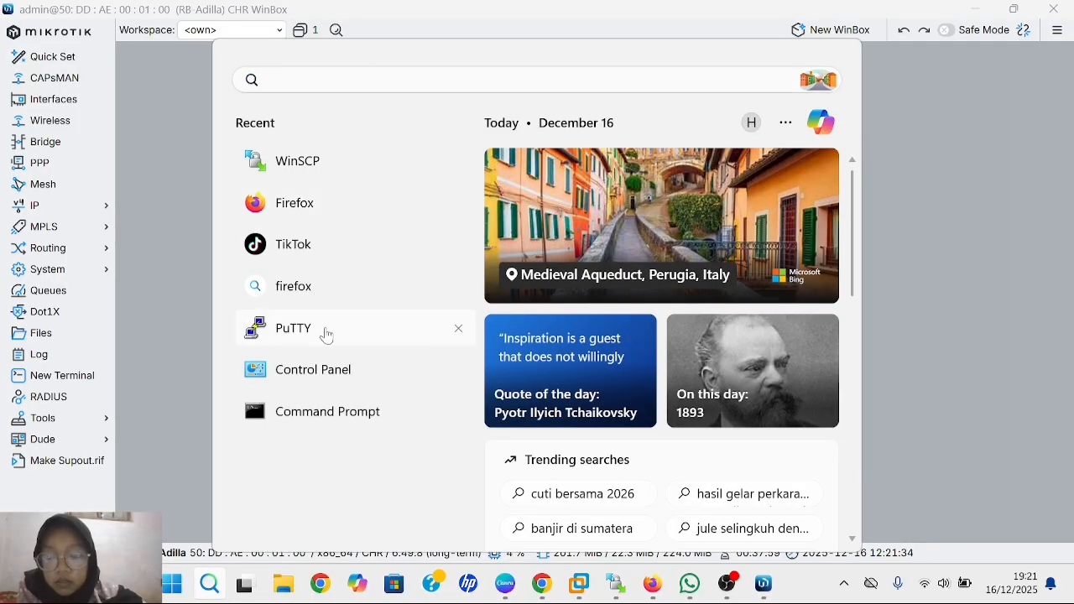
pyautogui.click(327, 336)
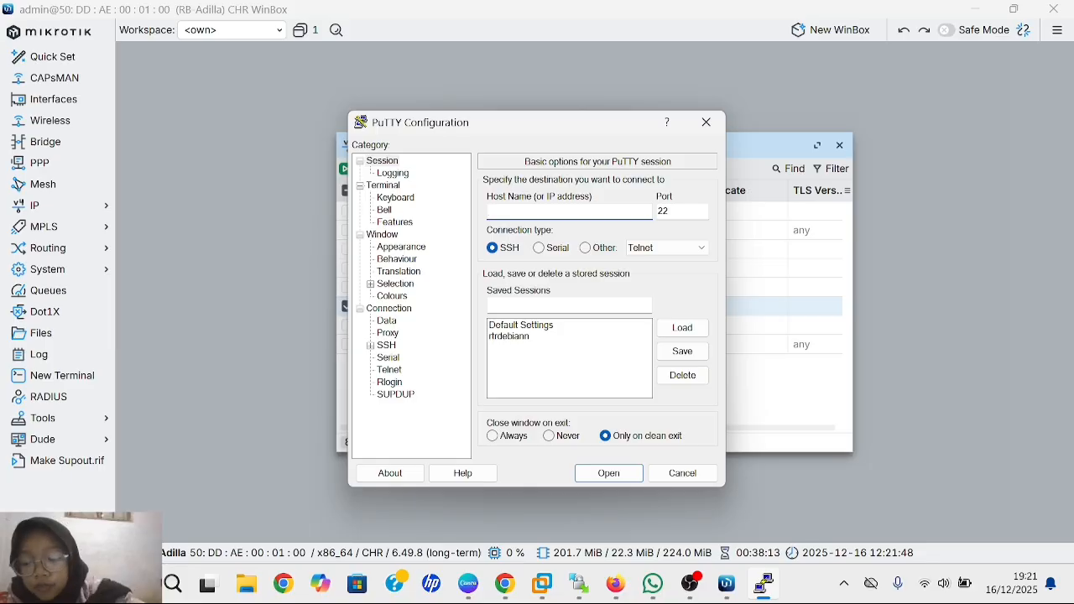
pyautogui.write('192.1')
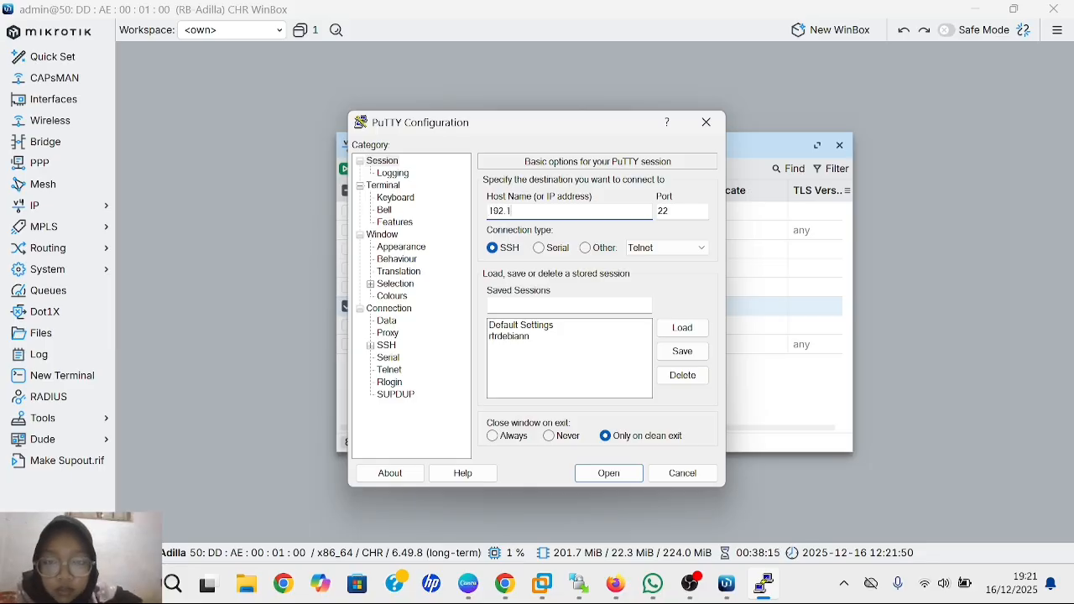
pyautogui.write('68.9')
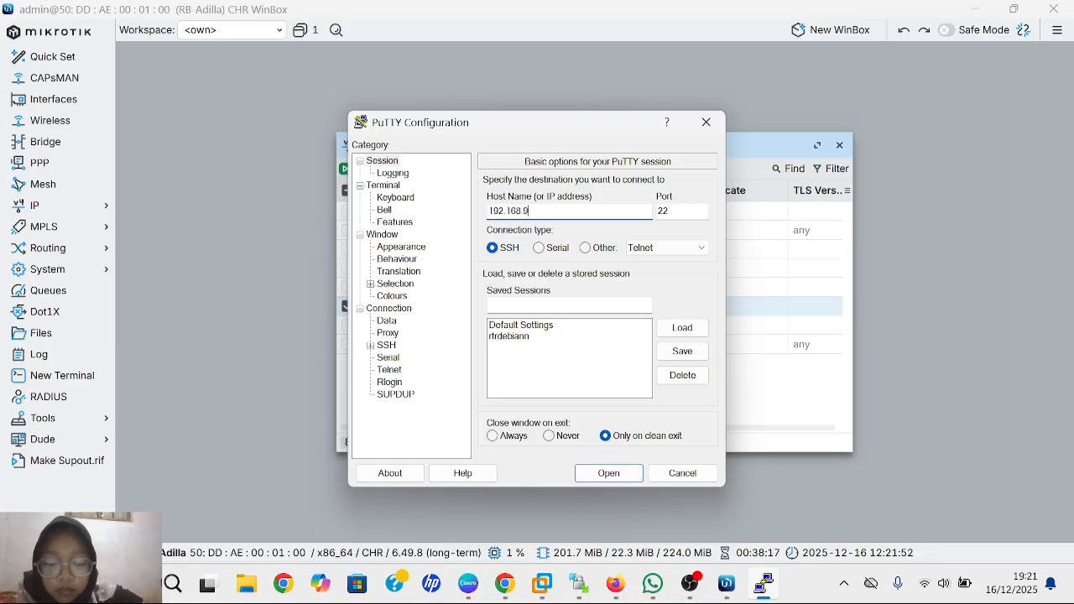
pyautogui.press('BackSpace')
pyautogui.write('8')
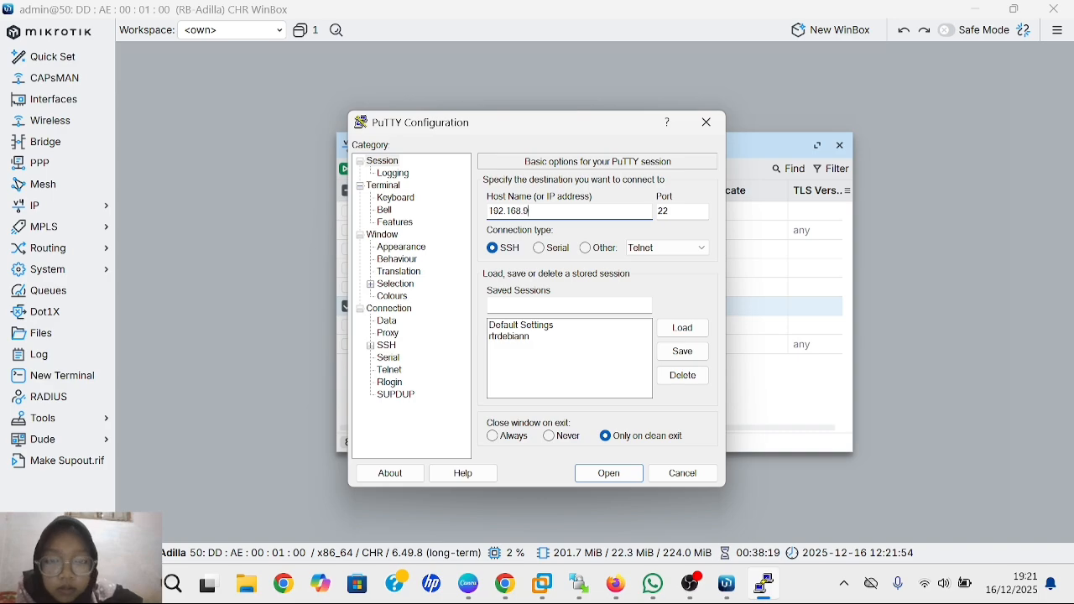
pyautogui.write('9')
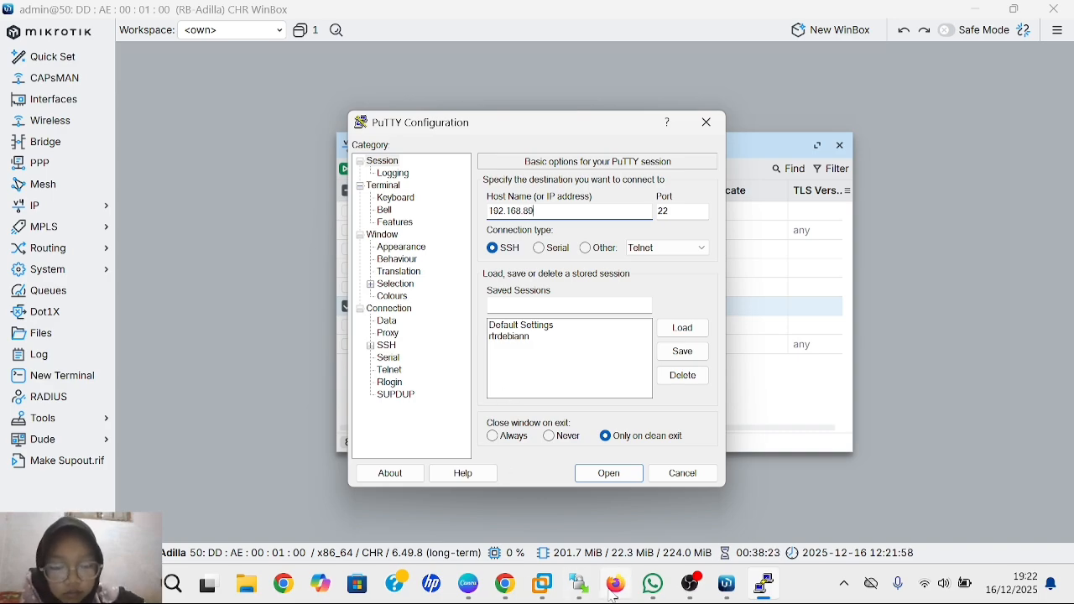
pyautogui.moveTo(616, 586)
pyautogui.moveTo(638, 548)
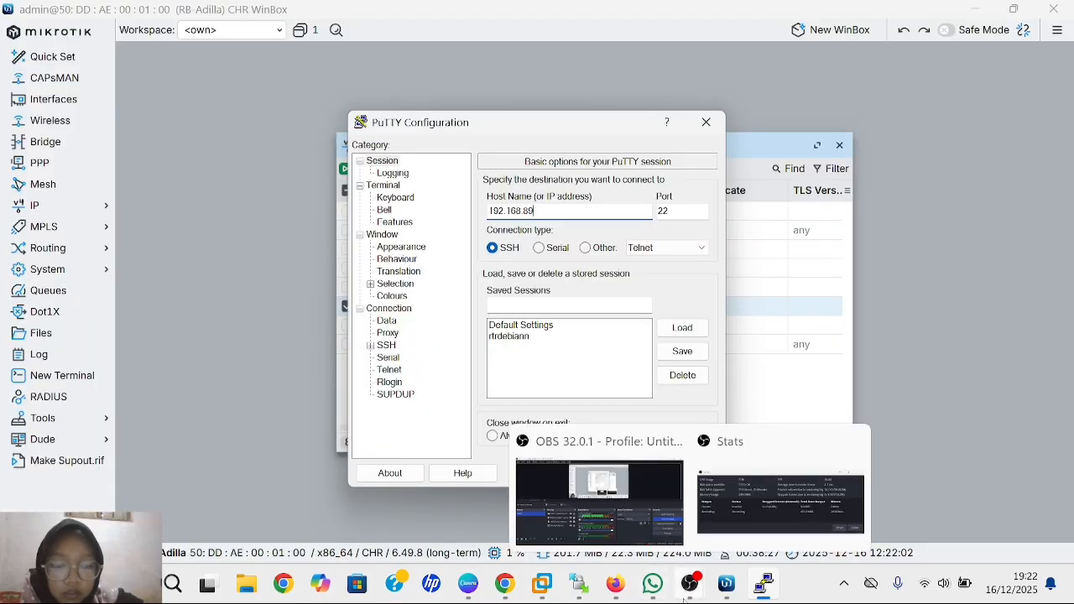
pyautogui.moveTo(728, 587)
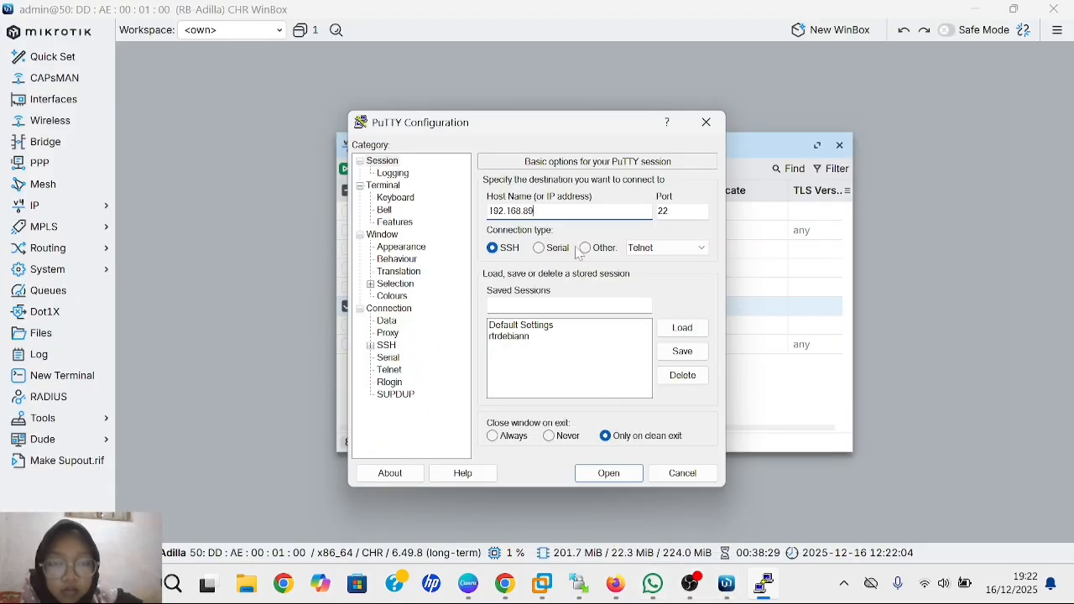
pyautogui.write('.1')
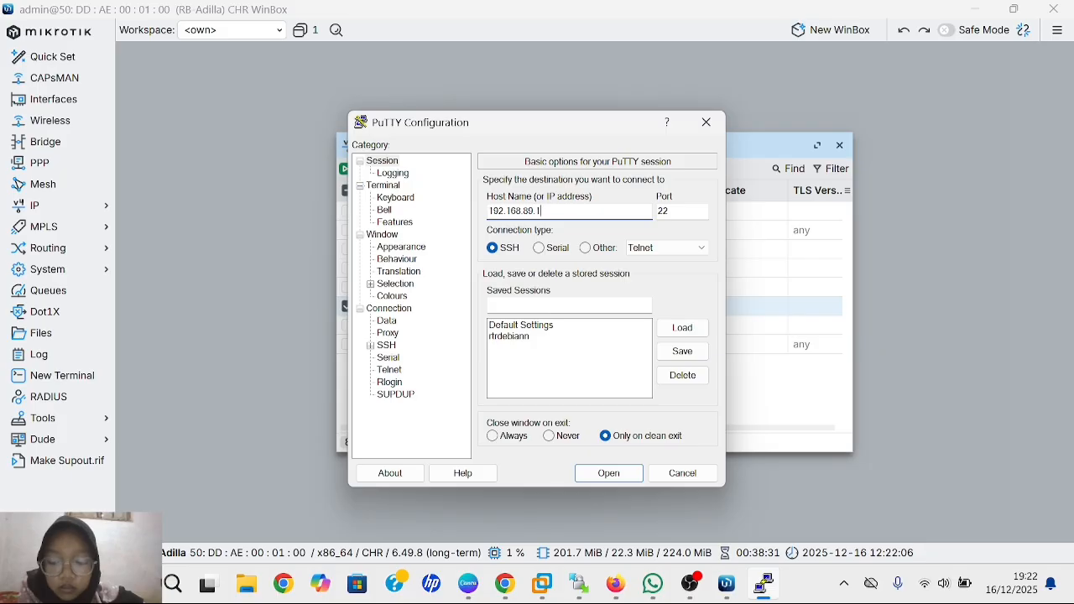
pyautogui.write('83')
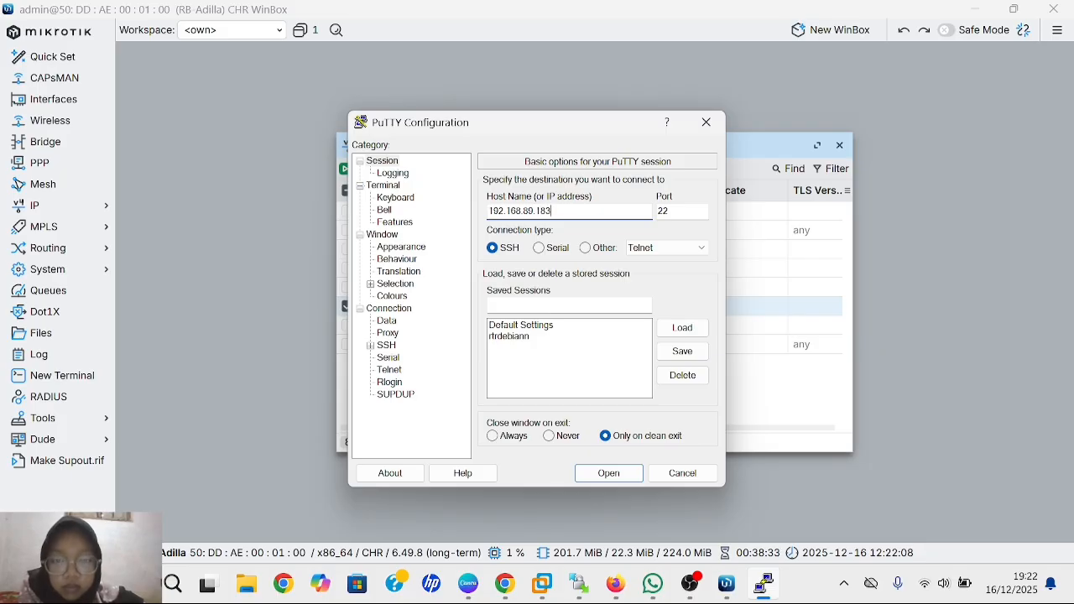
pyautogui.press('Tab')
# - Connect via SSH on port 9022, accept the host key, and log in as admin
pyautogui.write('9022')
pyautogui.click(613, 472)
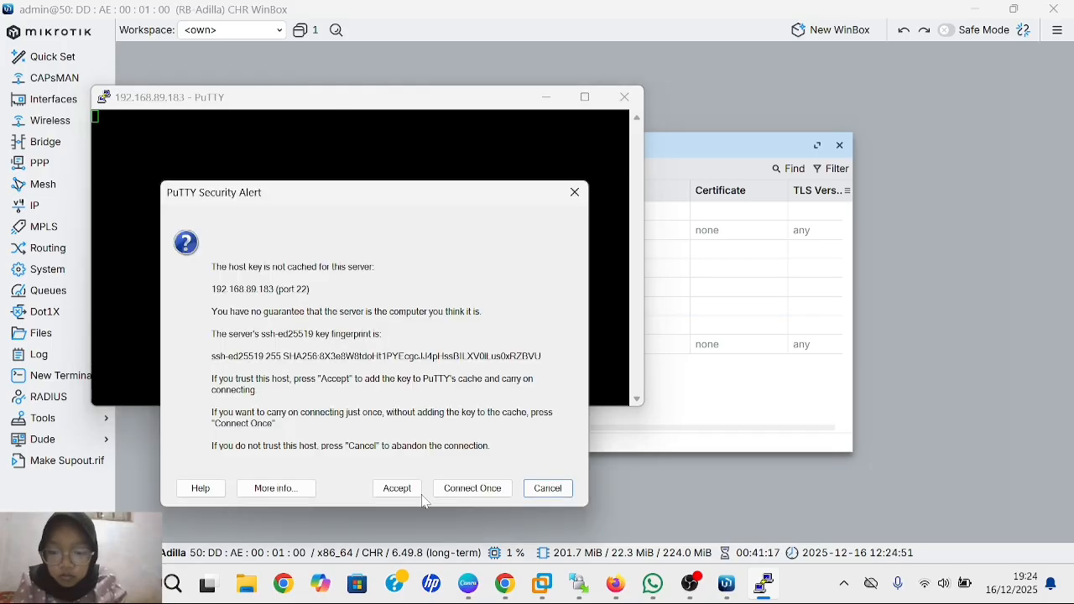
pyautogui.click(395, 484)
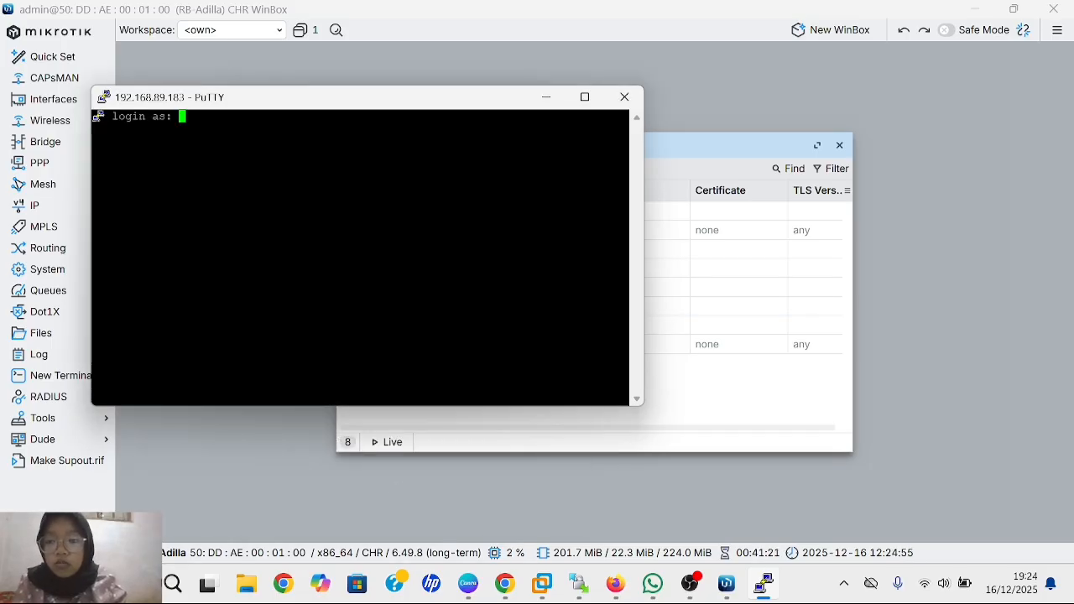
pyautogui.write('admin')
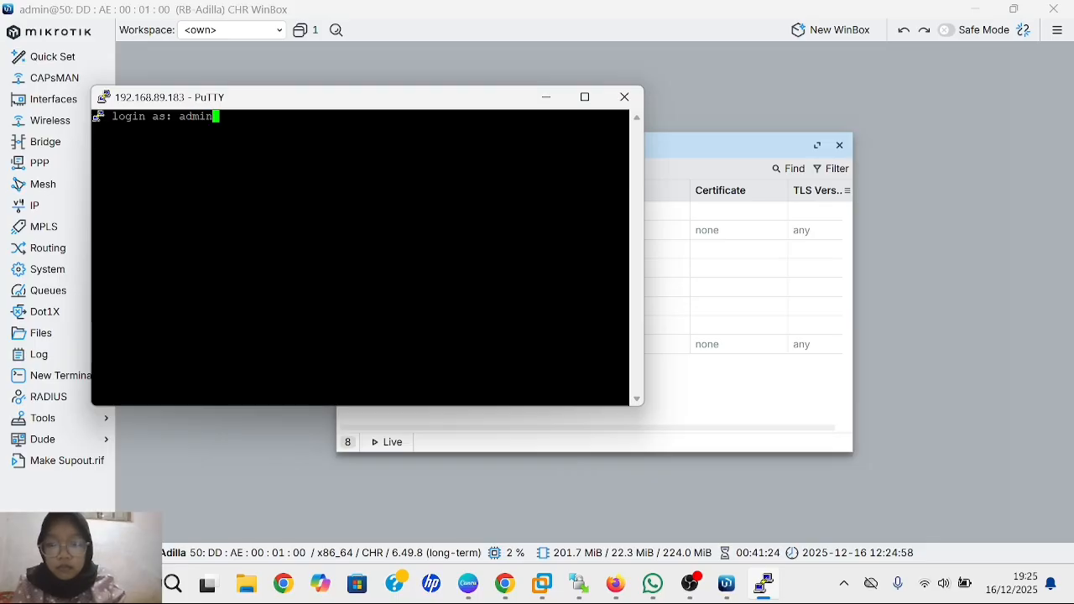
pyautogui.press('Return')
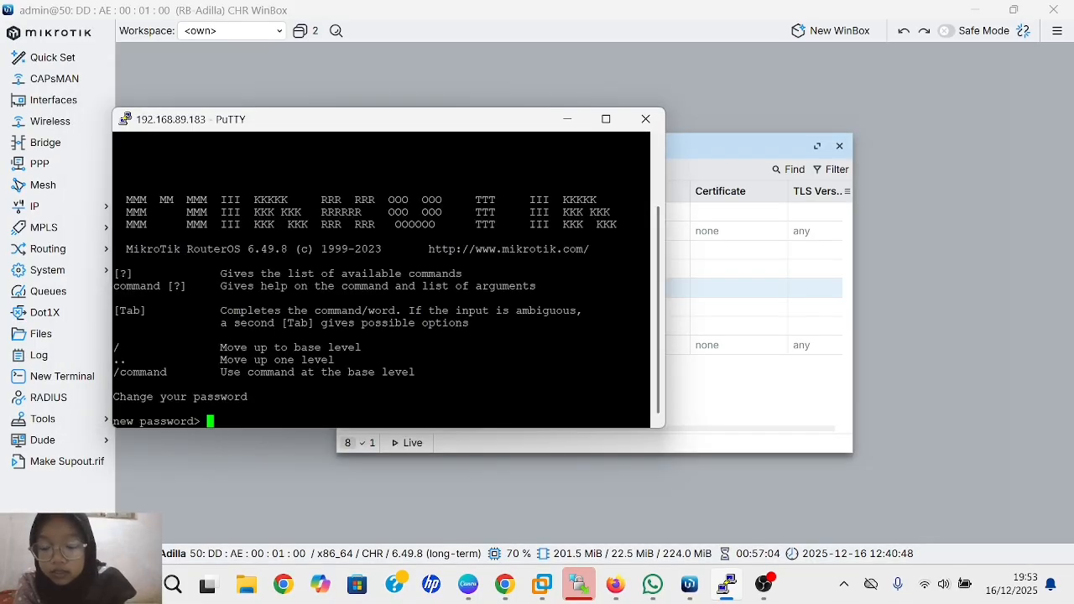
pyautogui.press('Return')
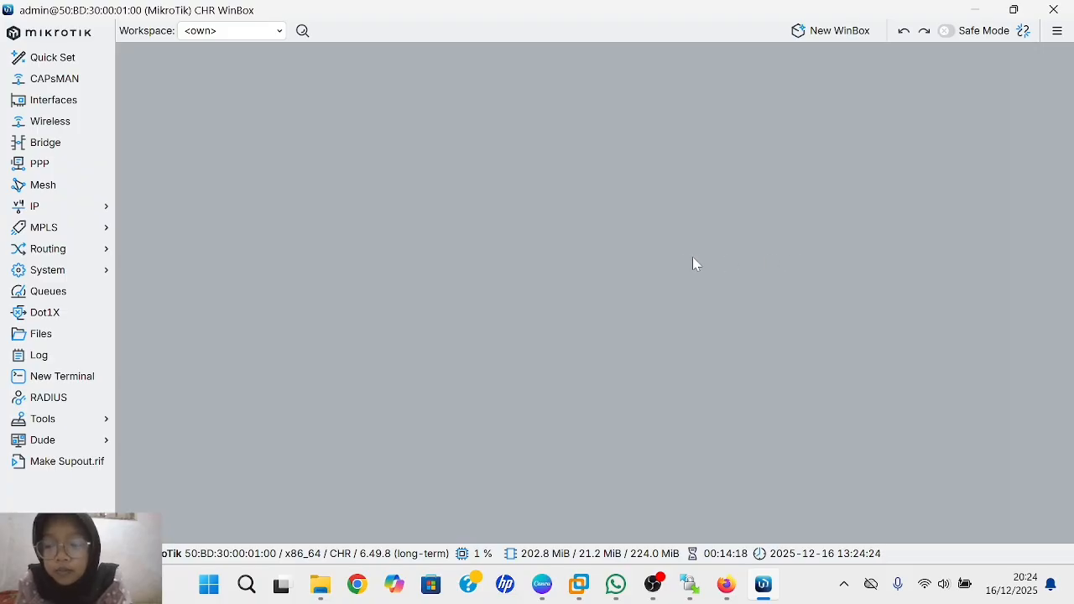
# - In System > Users, add a new user named 'adilla' in the full group
pyautogui.click(92, 279)
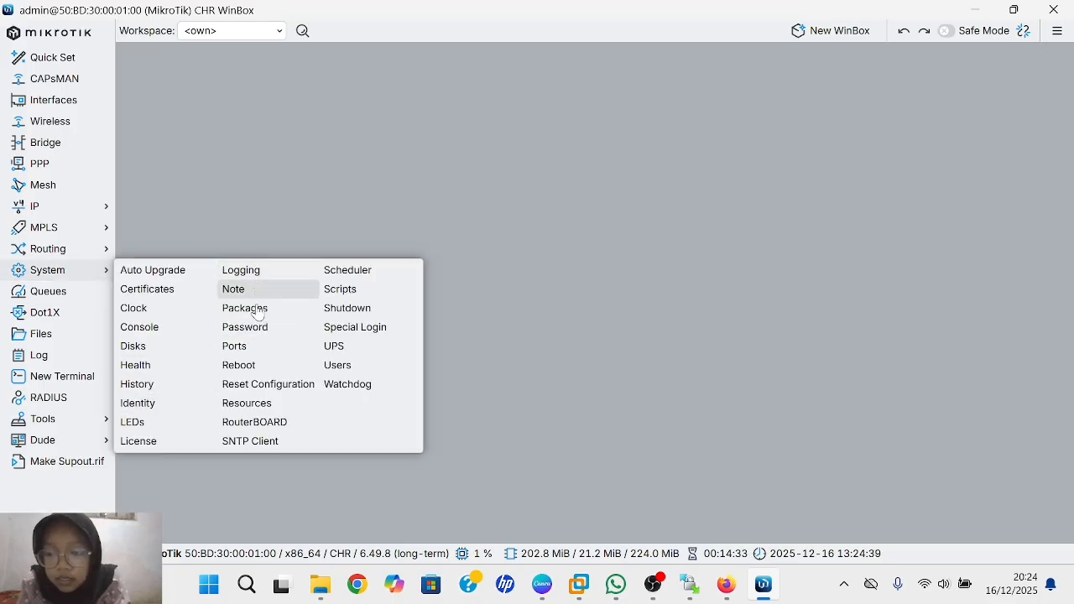
pyautogui.click(359, 374)
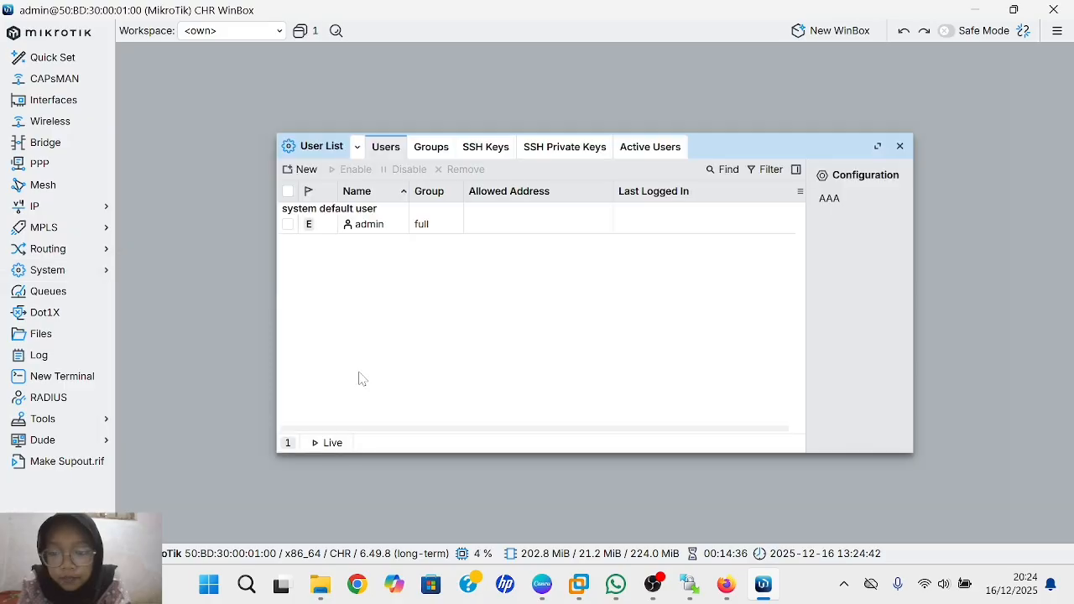
pyautogui.click(304, 170)
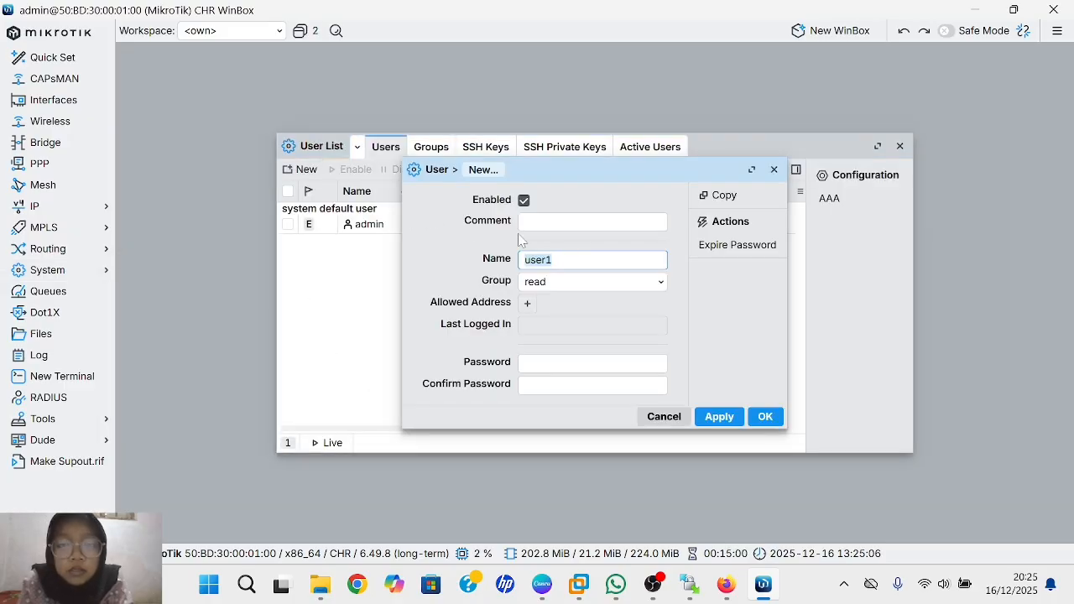
pyautogui.click(575, 260)
pyautogui.press('BackSpace')
pyautogui.press('BackSpace')
pyautogui.press('BackSpace')
pyautogui.press('BackSpace')
pyautogui.press('BackSpace')
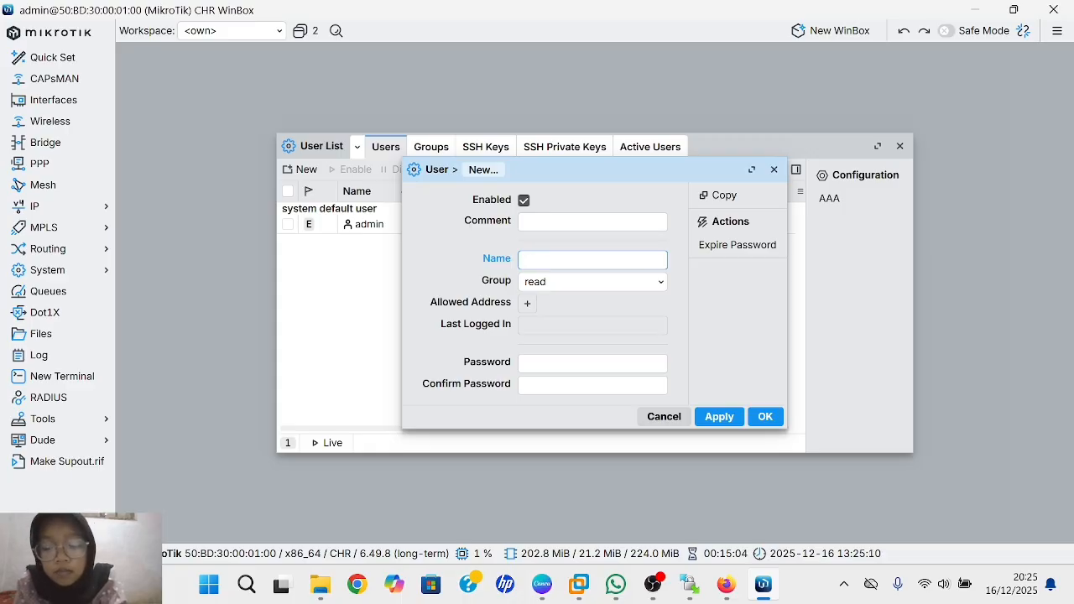
pyautogui.write('adilla')
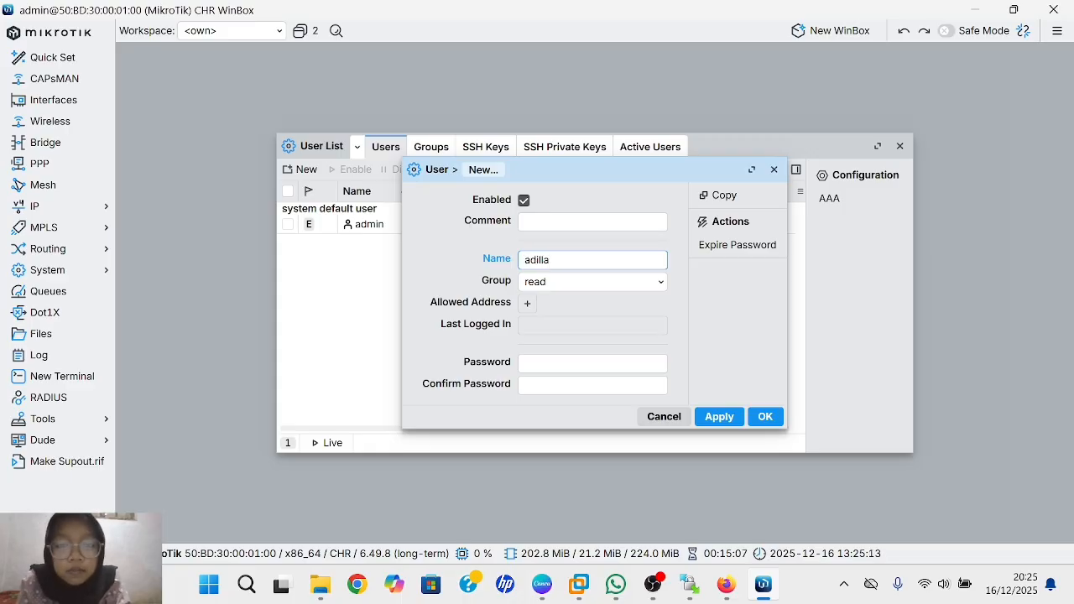
pyautogui.click(587, 283)
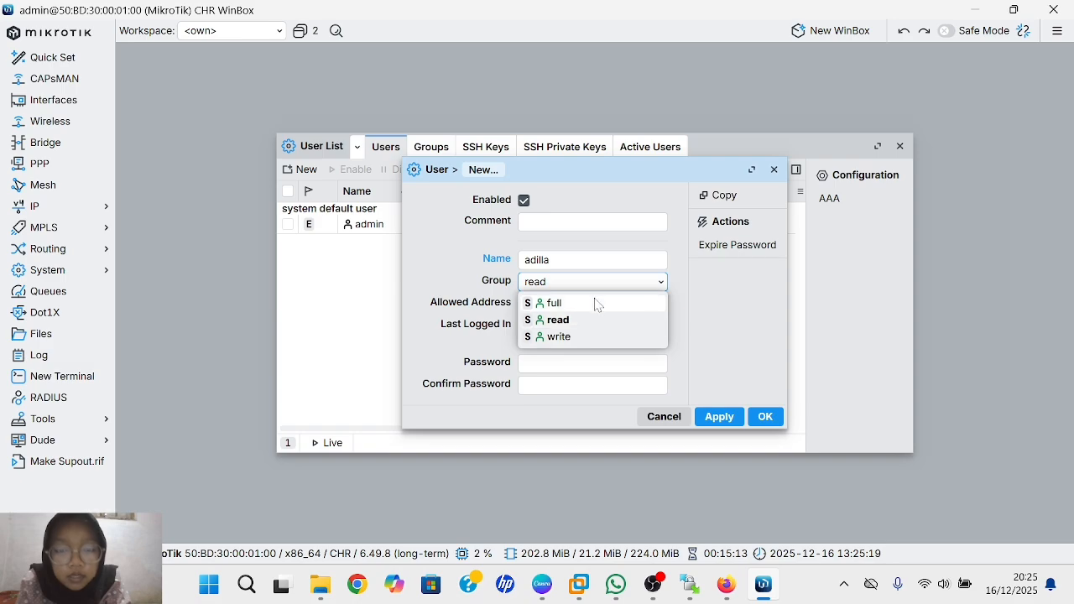
pyautogui.click(596, 304)
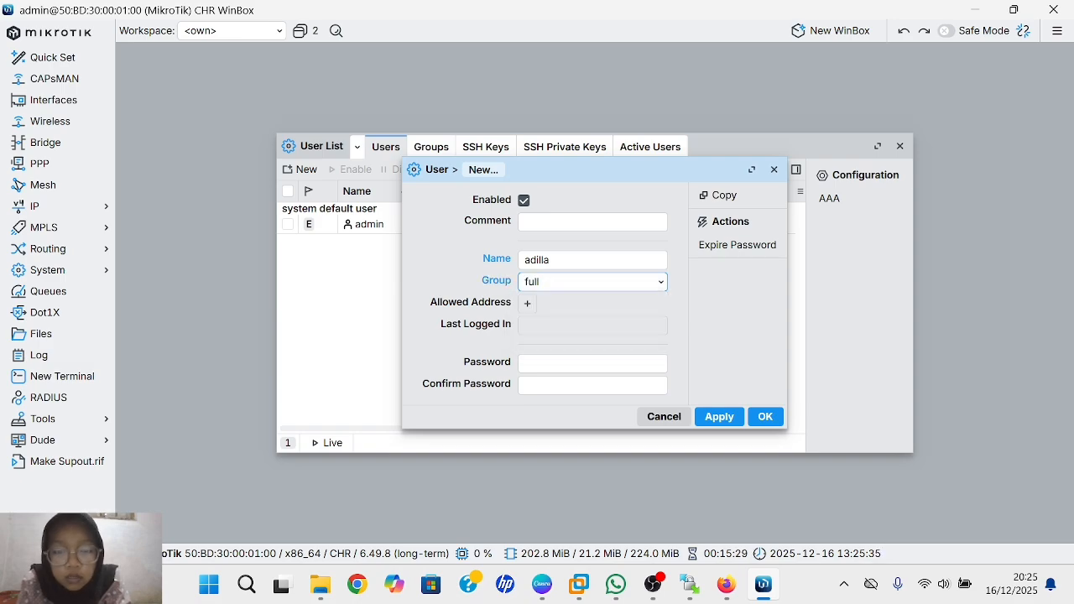
# - Enter and confirm the new user's password, then save the account
pyautogui.click(592, 363)
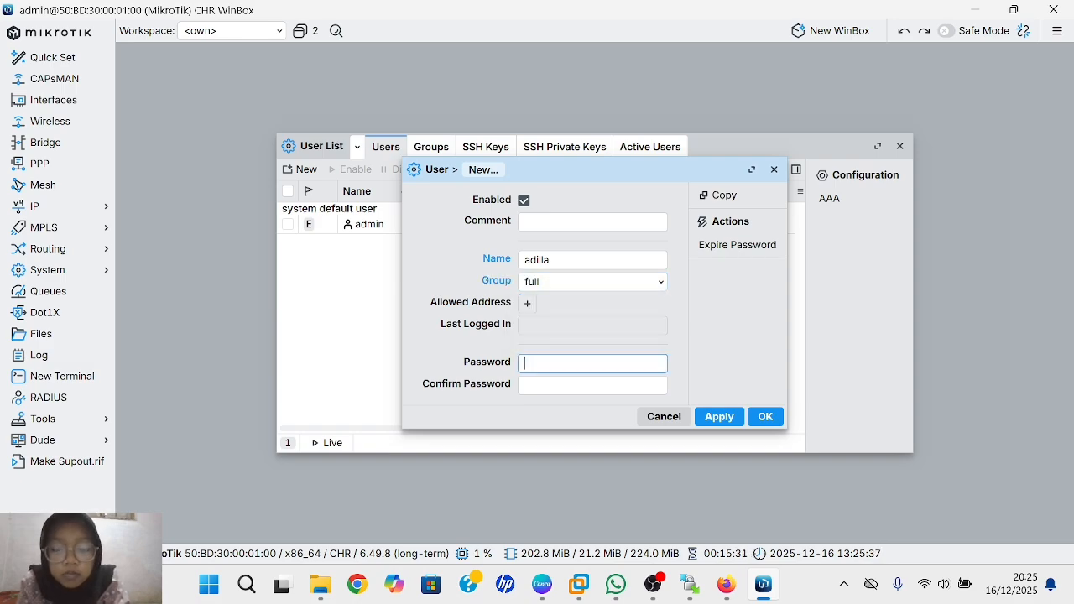
pyautogui.write('•••••')
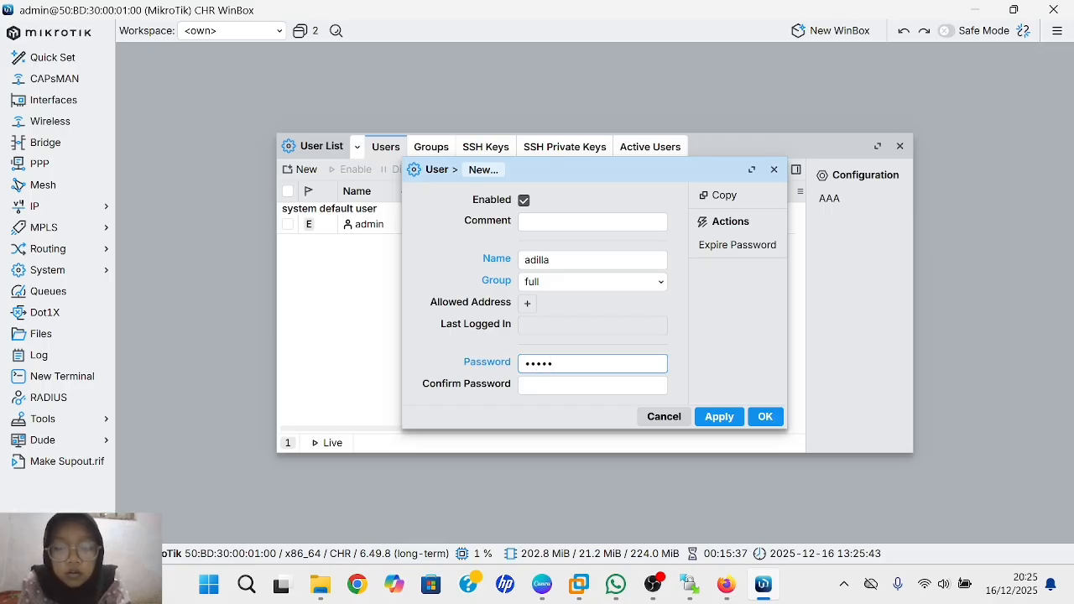
pyautogui.click(592, 385)
pyautogui.write('•••••')
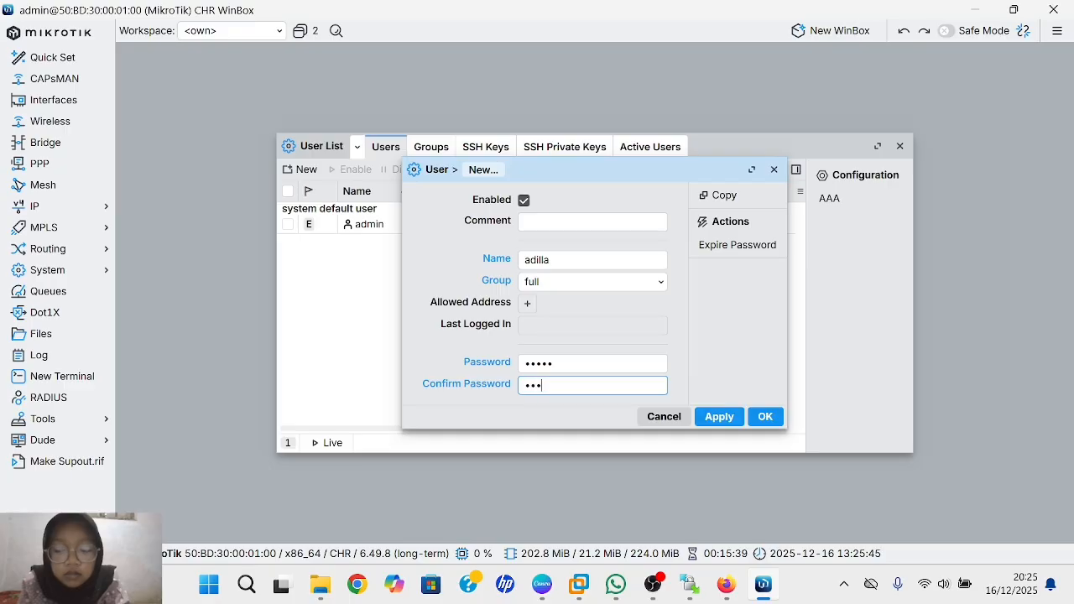
pyautogui.click(713, 417)
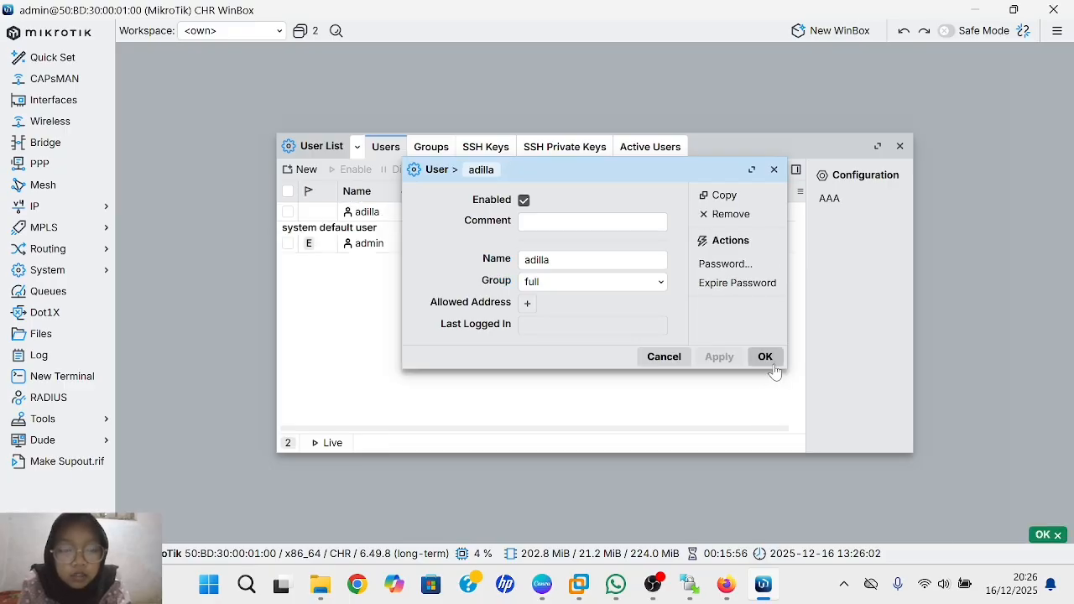
pyautogui.click(769, 358)
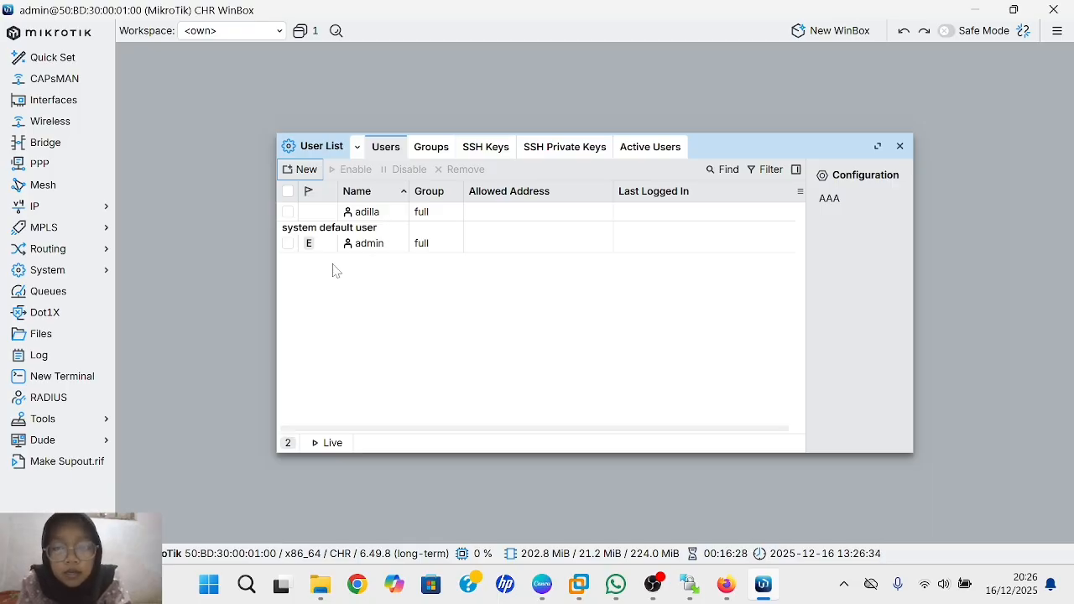
# - Disable the admin account in the User List, then open Windows search
pyautogui.click(358, 252)
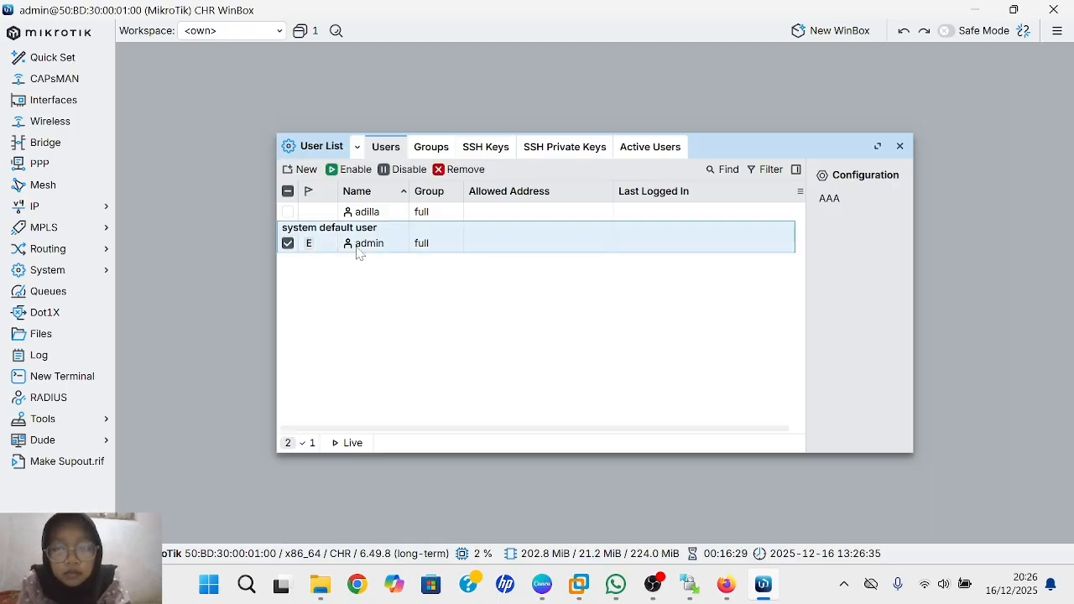
pyautogui.click(391, 170)
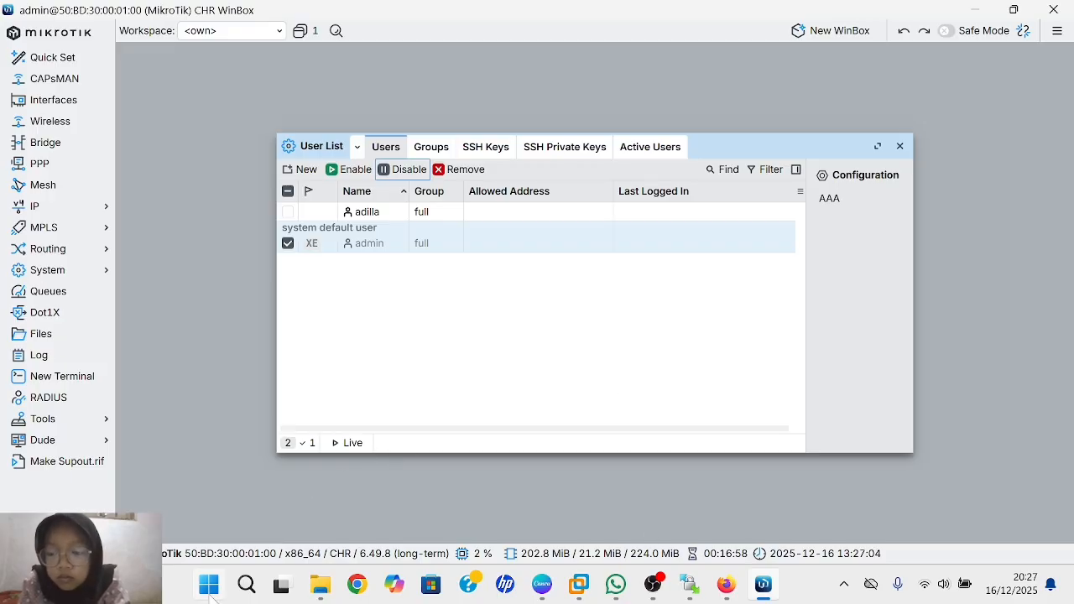
pyautogui.click(210, 594)
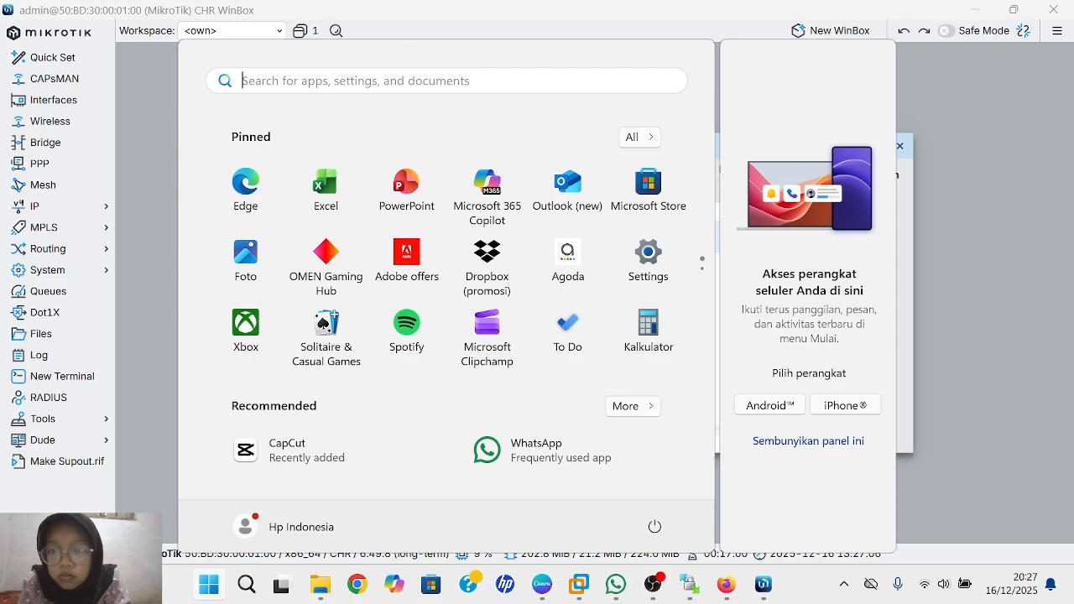
pyautogui.click(406, 31)
pyautogui.press('super+s')
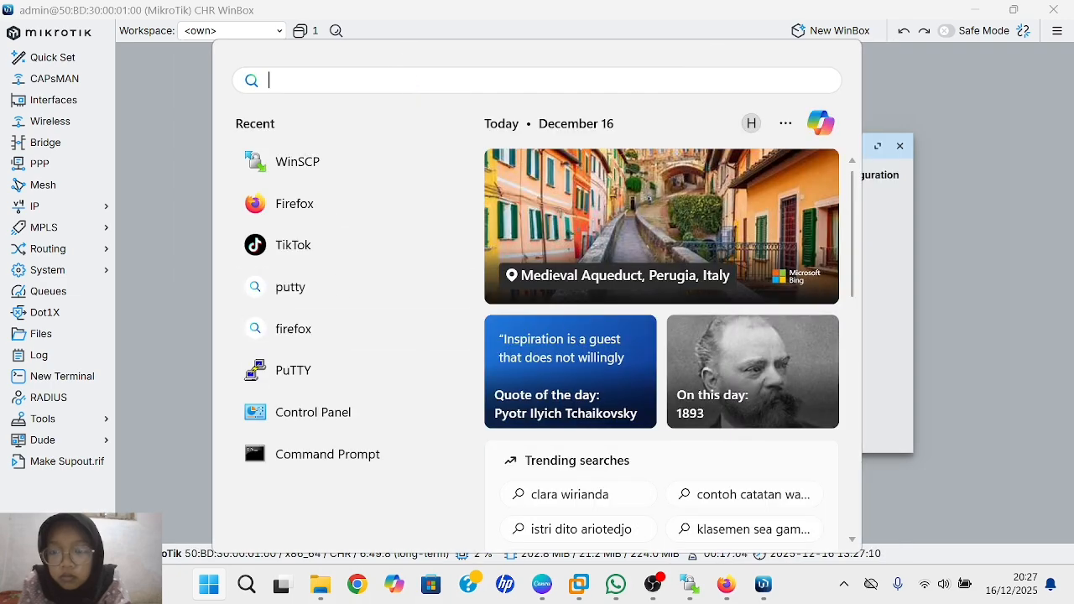
# - Search Windows for 'wi' and launch WinBox.exe as a fresh login window
pyautogui.write('qw')
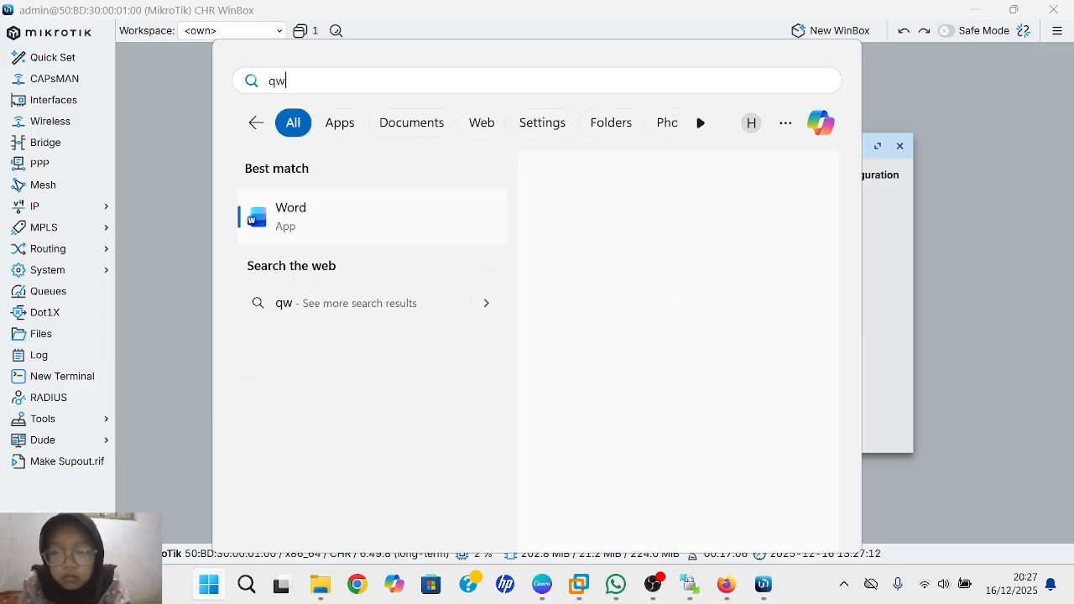
pyautogui.press('BackSpace')
pyautogui.press('BackSpace')
pyautogui.write('wi')
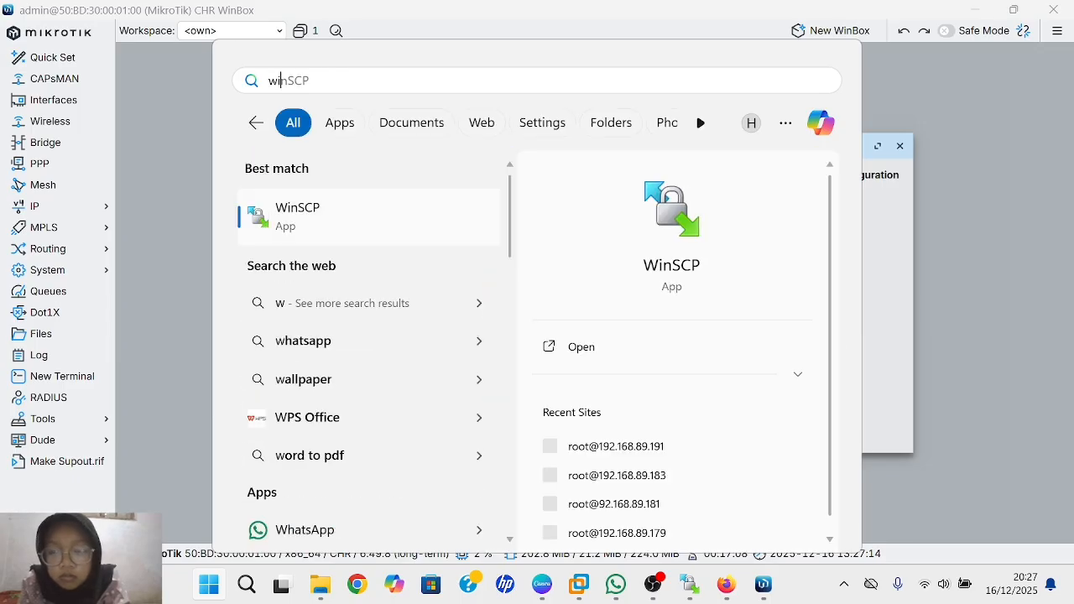
pyautogui.click(490, 528)
pyautogui.click(645, 348)
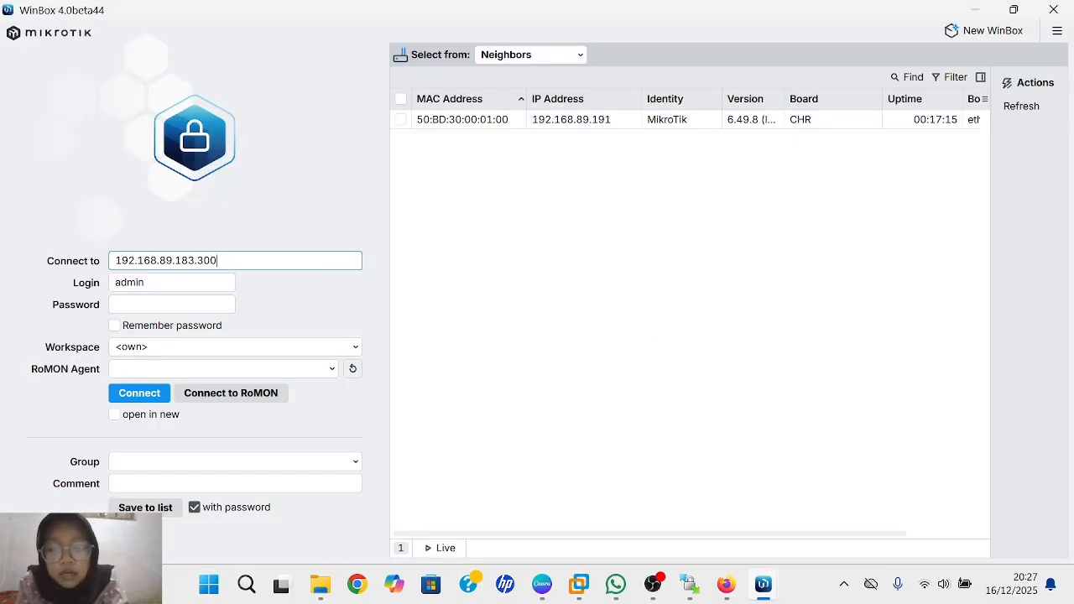
# - Log back in to the router with the new full-group user's name and password
pyautogui.press('BackSpace')
pyautogui.press('BackSpace')
pyautogui.press('BackSpace')
pyautogui.press('BackSpace')
pyautogui.press('BackSpace')
pyautogui.press('BackSpace')
pyautogui.press('BackSpace')
pyautogui.press('BackSpace')
pyautogui.press('BackSpace')
pyautogui.press('BackSpace')
pyautogui.press('BackSpace')
pyautogui.press('BackSpace')
pyautogui.press('BackSpace')
pyautogui.press('BackSpace')
pyautogui.press('BackSpace')
pyautogui.press('BackSpace')
pyautogui.press('BackSpace')
pyautogui.press('BackSpace')
pyautogui.write('adi')
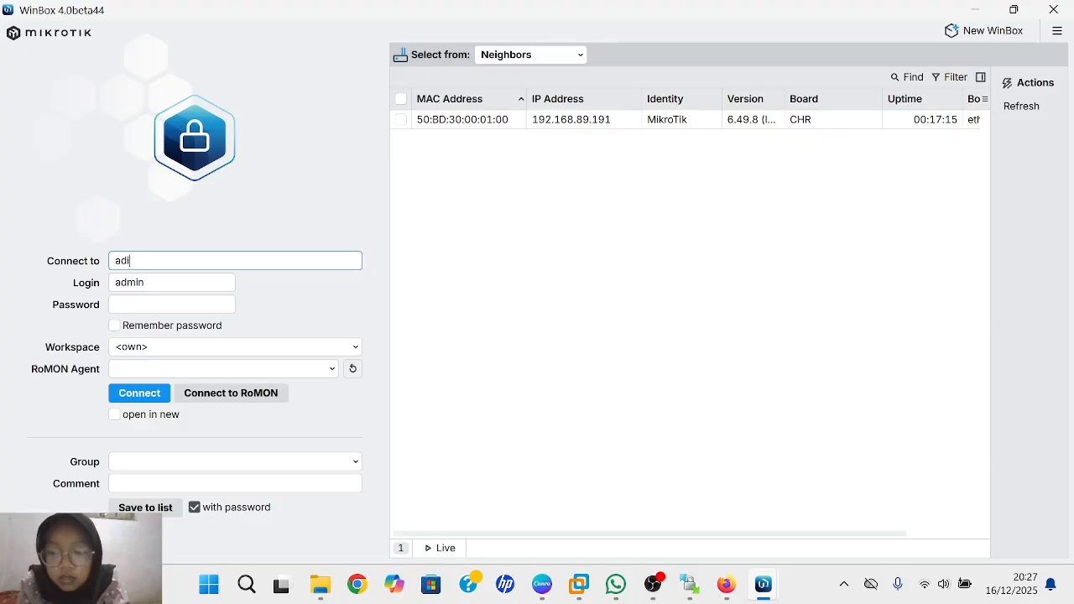
pyautogui.write('lla')
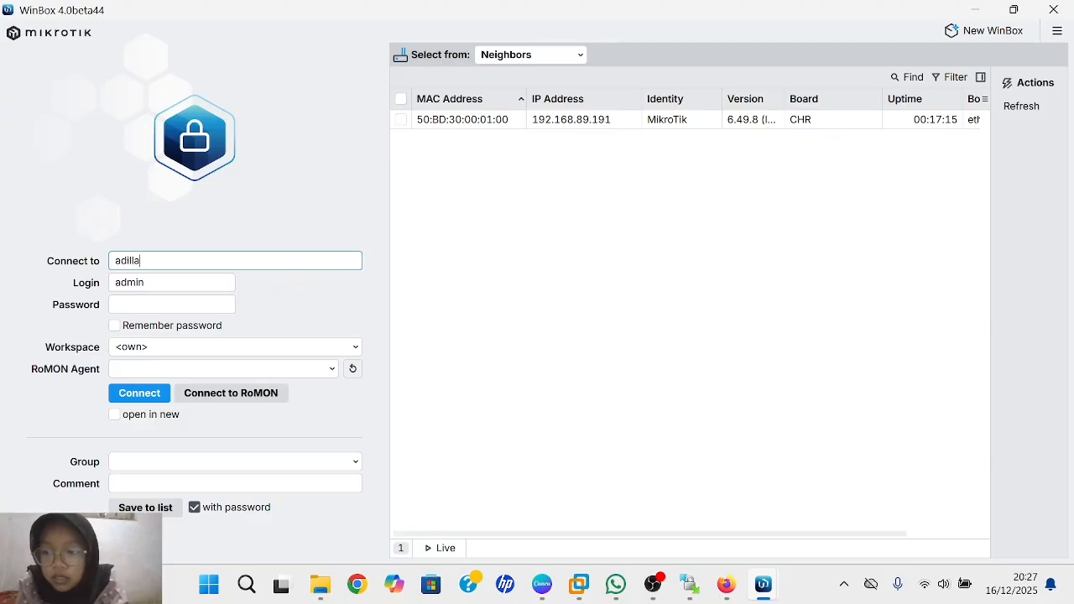
pyautogui.click(172, 304)
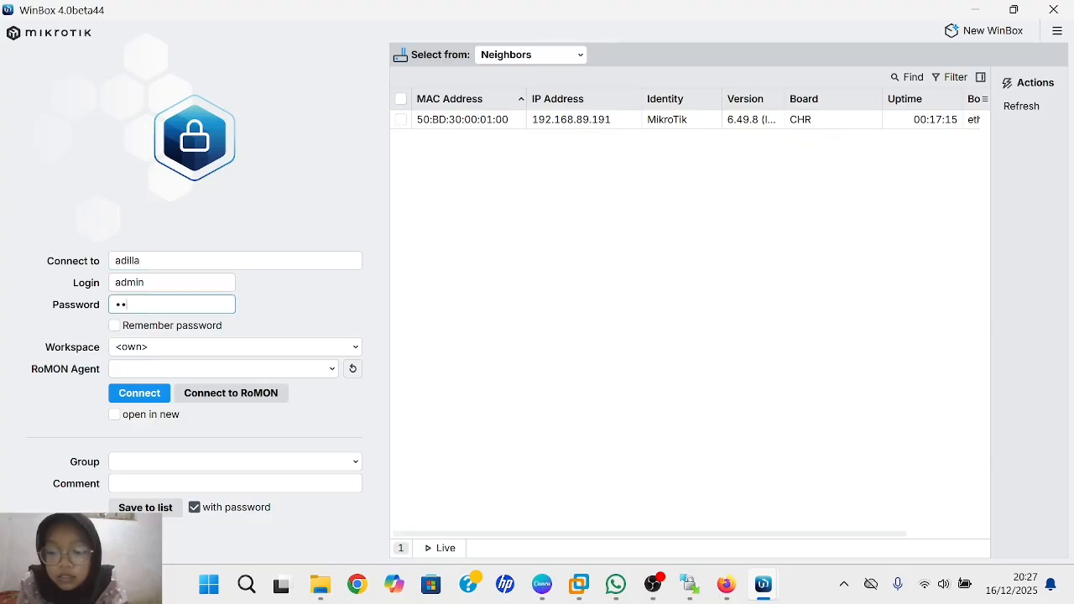
pyautogui.click(149, 393)
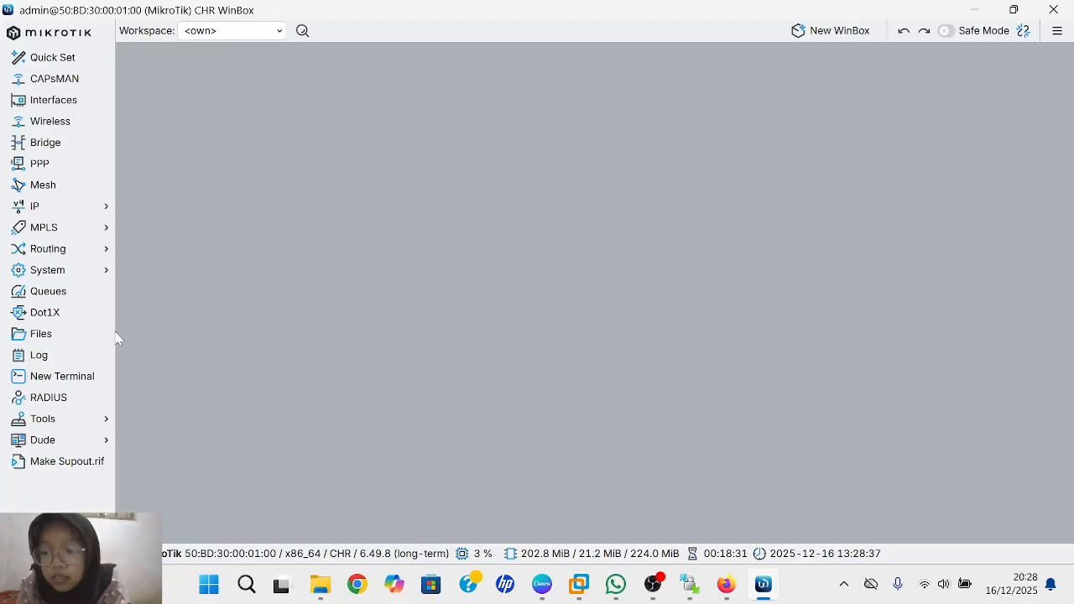
# - Open System > Users and re-enable the disabled admin account
pyautogui.click(74, 417)
pyautogui.click(95, 275)
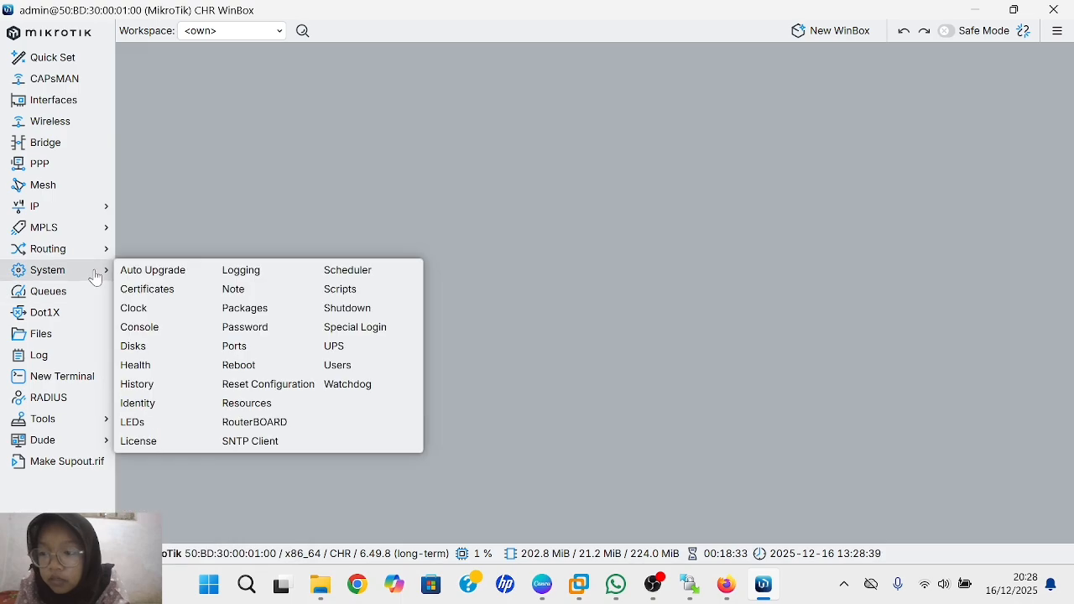
pyautogui.click(100, 277)
pyautogui.click(104, 277)
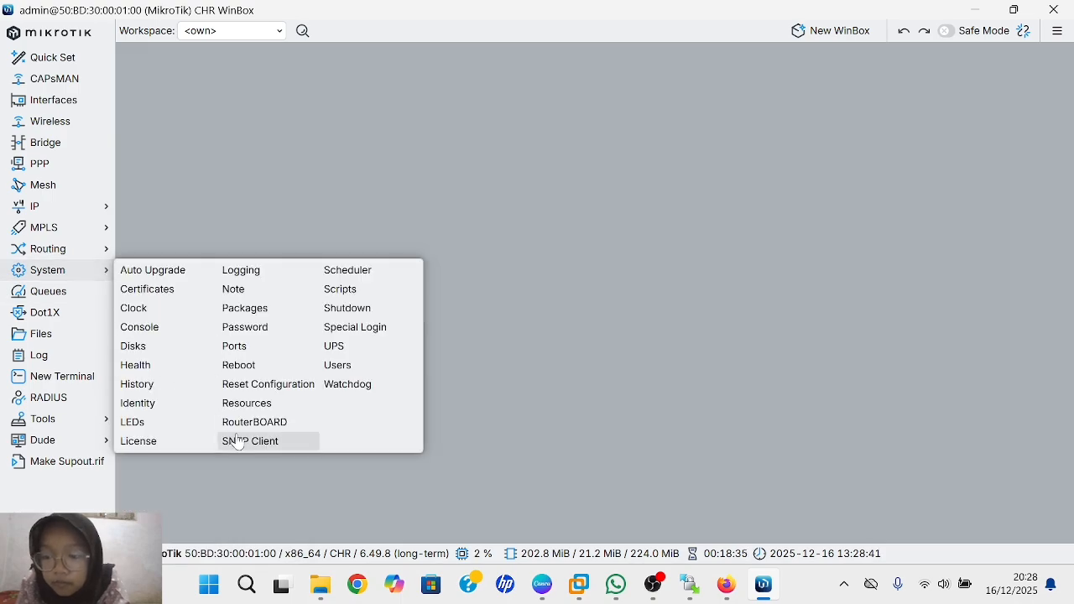
pyautogui.click(363, 372)
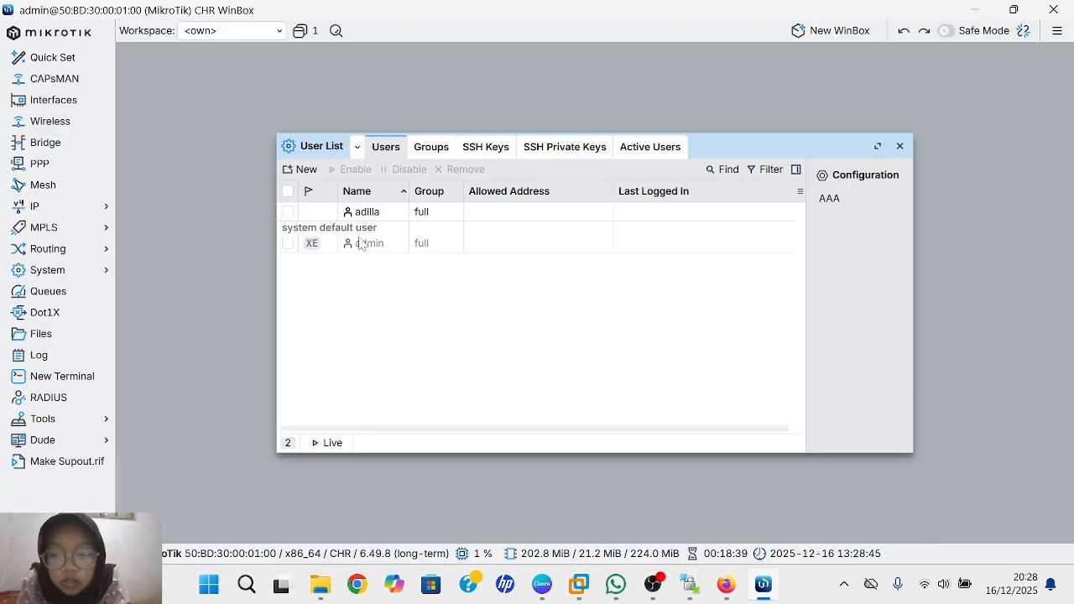
pyautogui.click(395, 217)
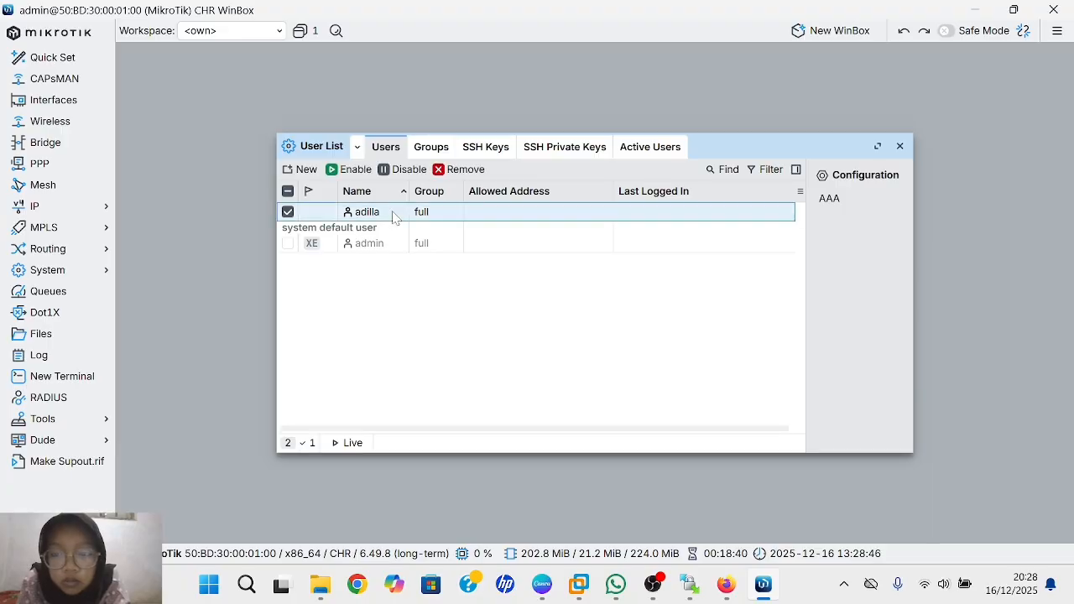
pyautogui.click(330, 248)
pyautogui.click(347, 169)
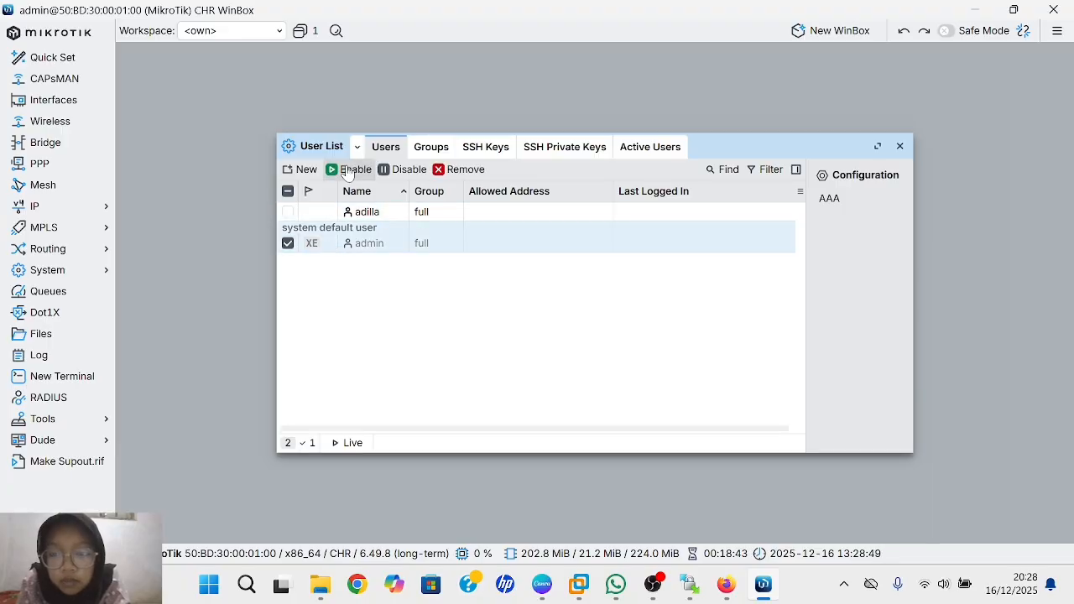
pyautogui.click(713, 390)
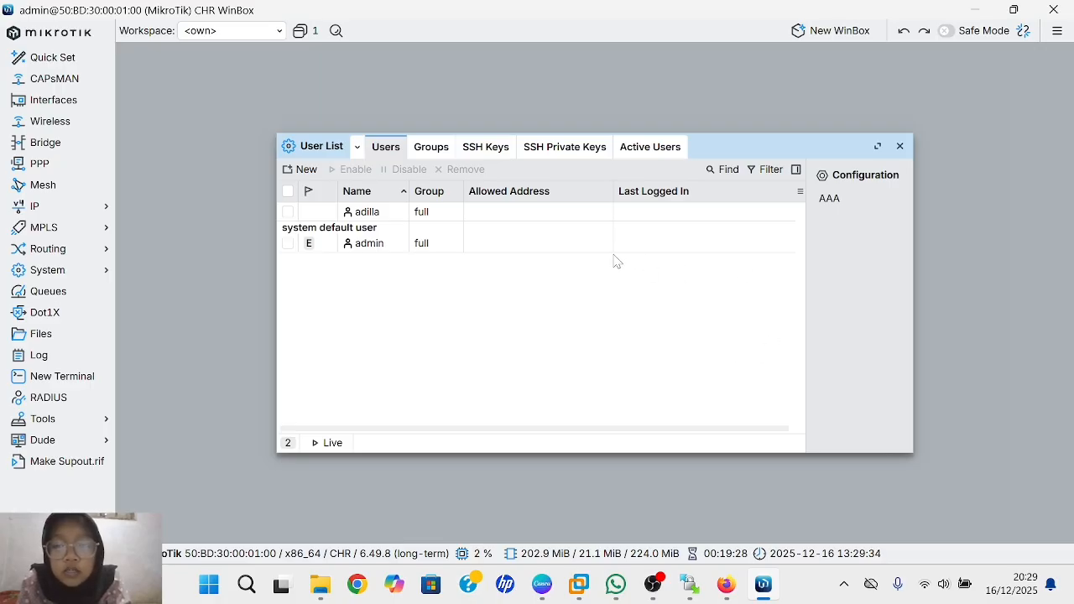
# - Create user1 in the read group with a confirmed password
pyautogui.click(300, 169)
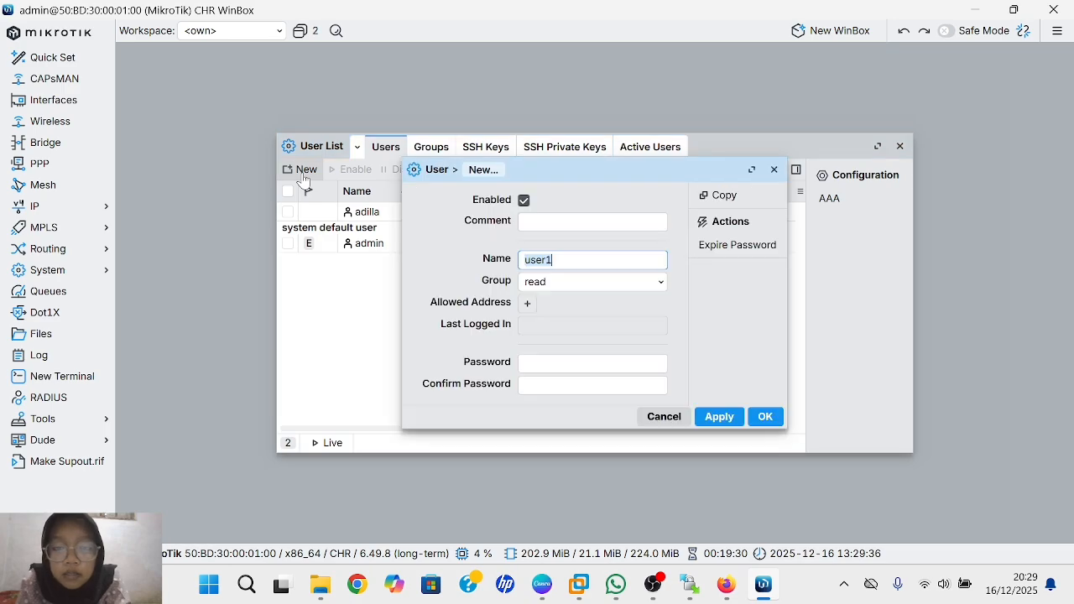
pyautogui.click(563, 260)
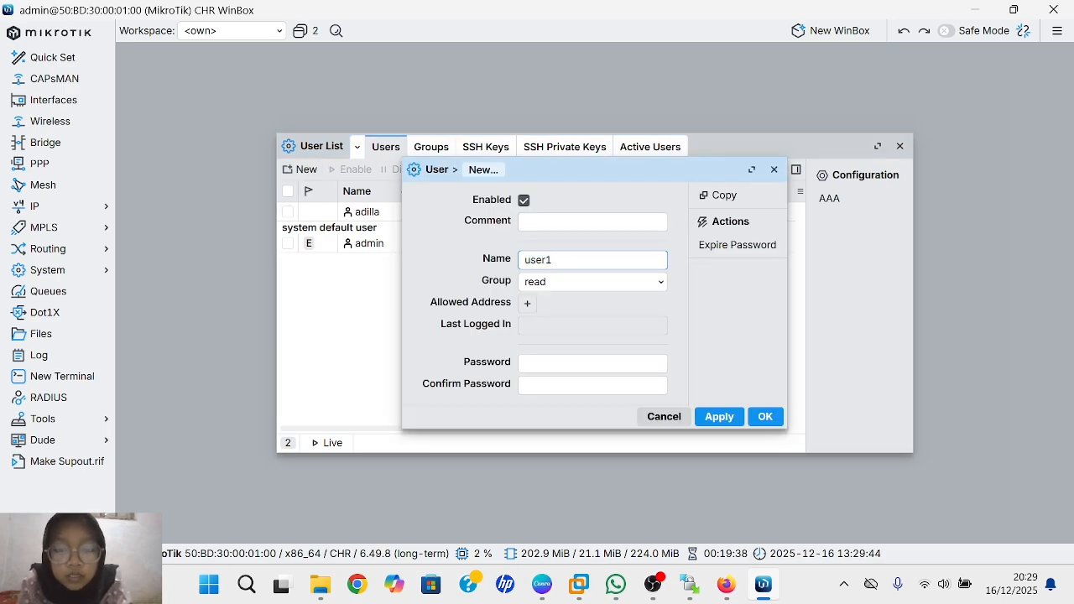
pyautogui.click(583, 363)
pyautogui.write('••')
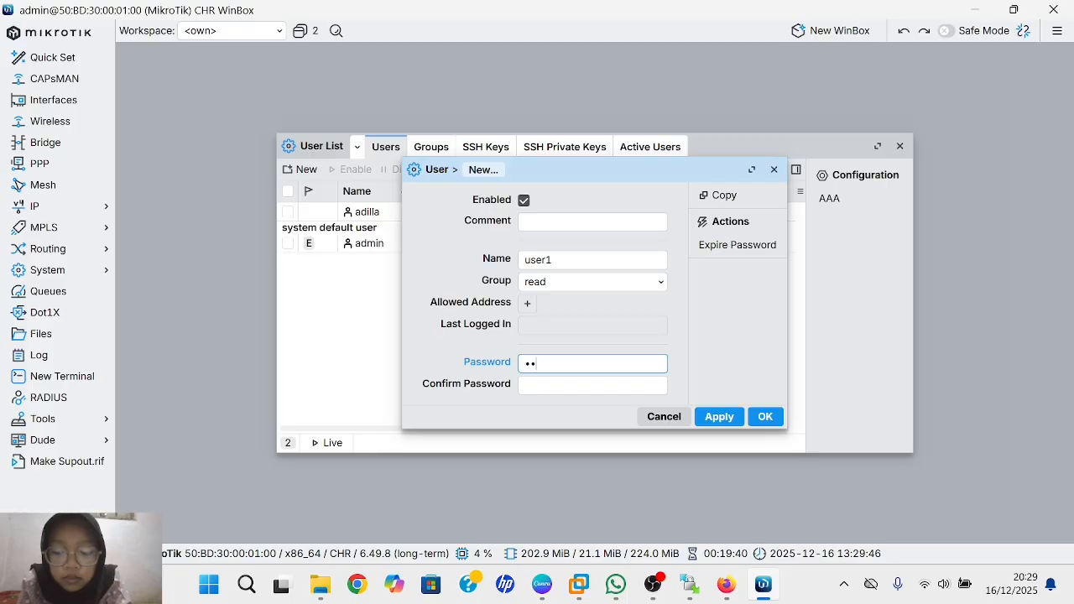
pyautogui.write('••')
pyautogui.click(583, 385)
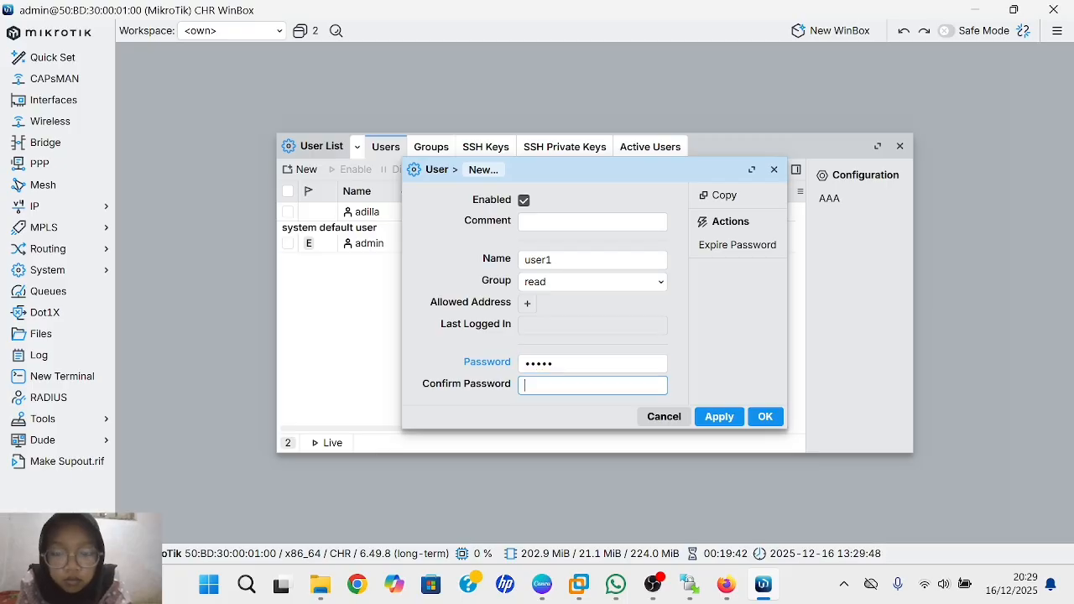
pyautogui.write('•••')
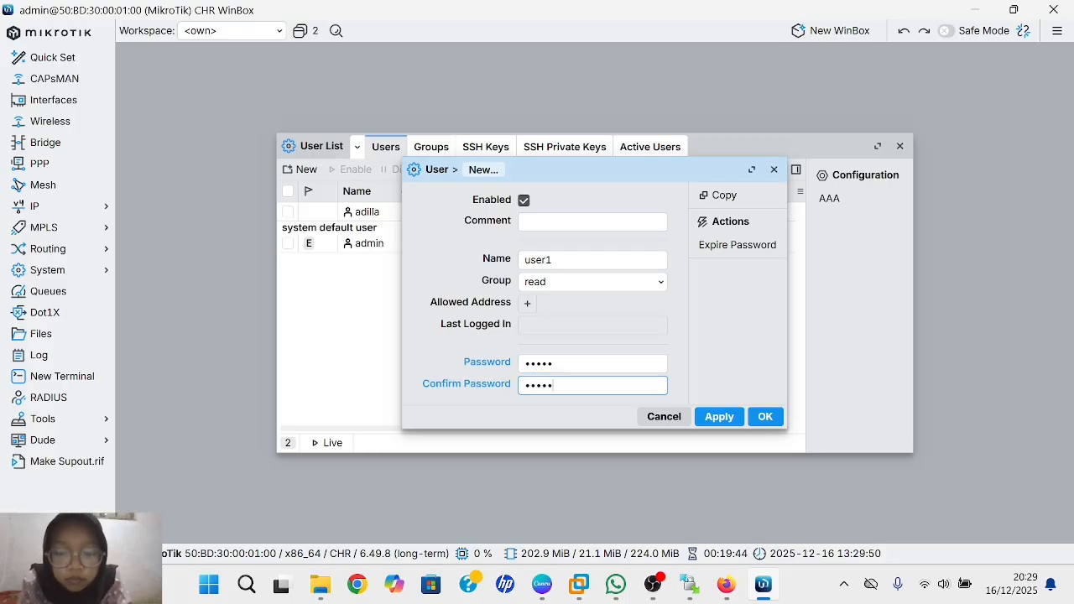
pyautogui.write('••')
pyautogui.click(719, 416)
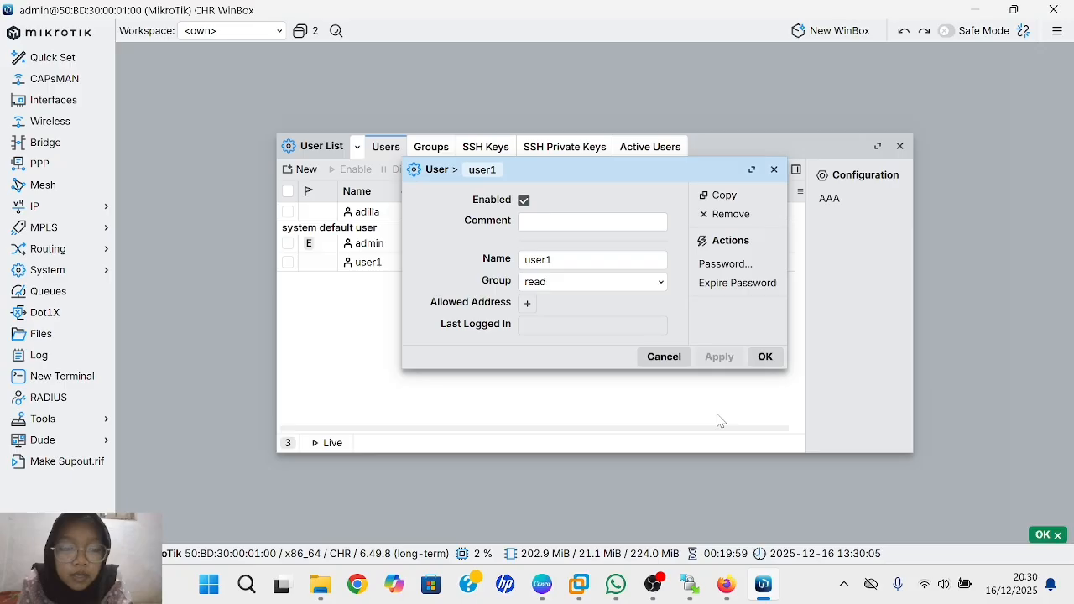
pyautogui.click(765, 358)
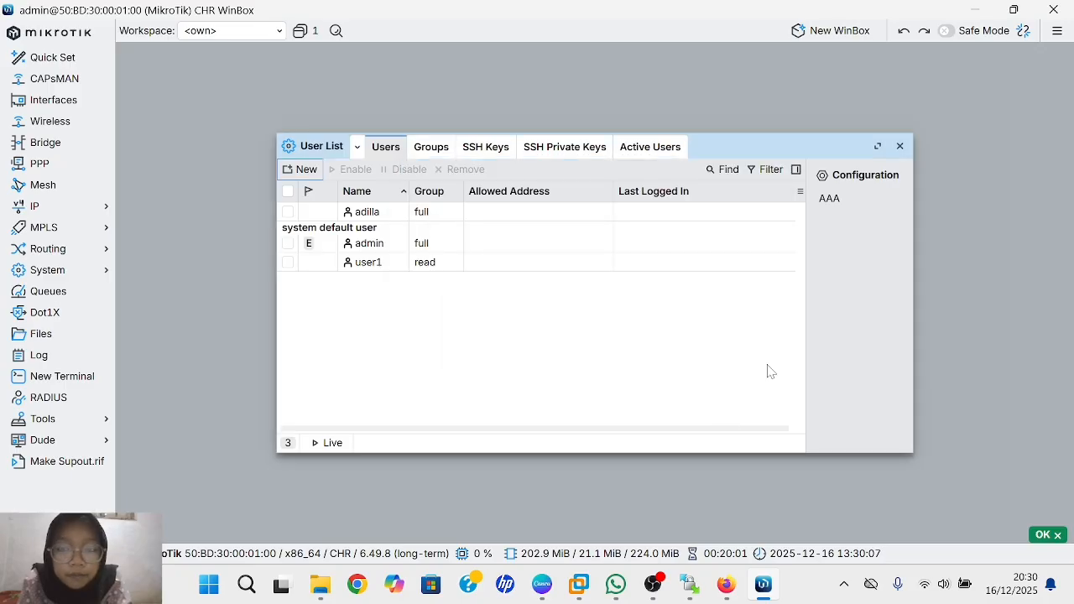
# - Create user2 in the write group with a confirmed password
pyautogui.click(306, 171)
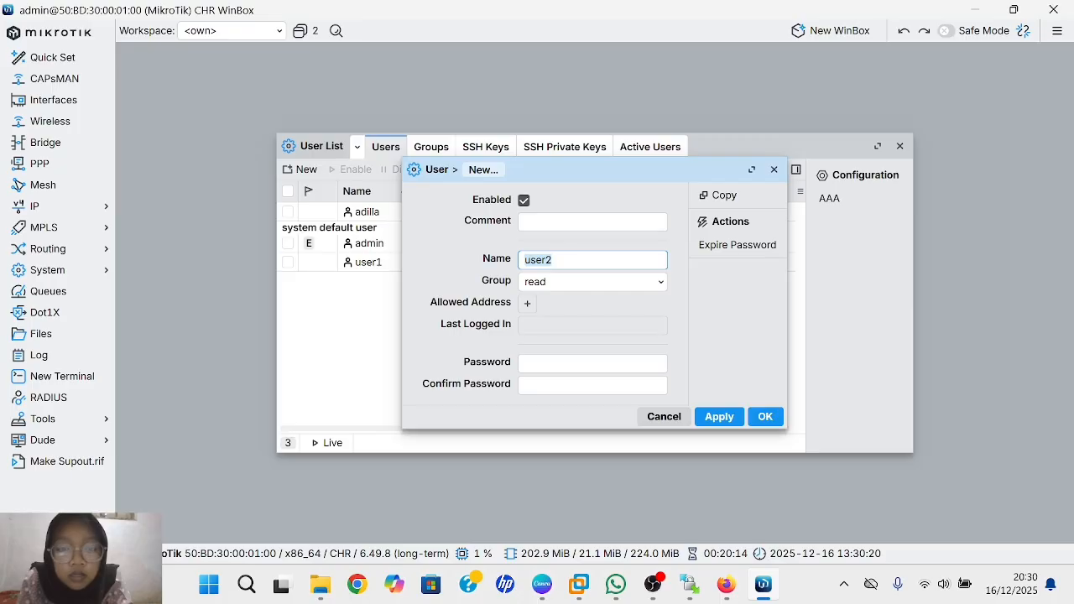
pyautogui.click(553, 260)
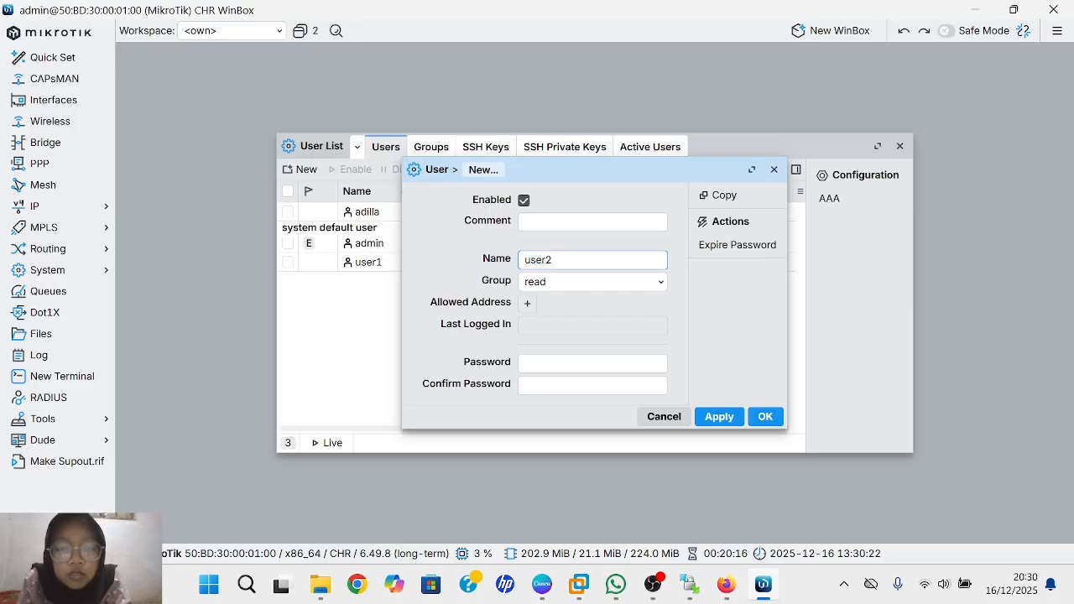
pyautogui.click(616, 285)
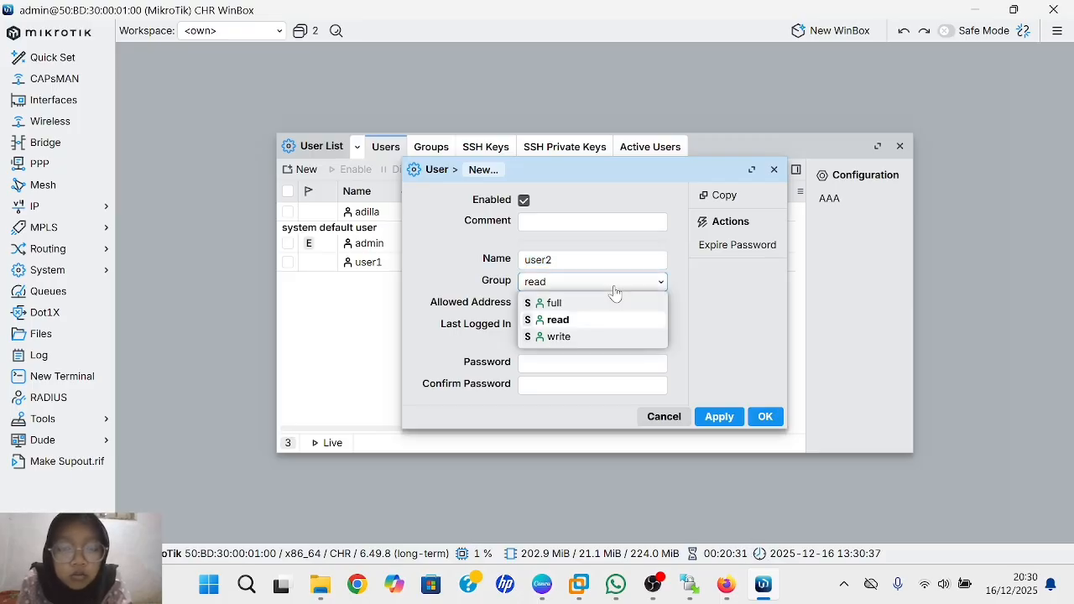
pyautogui.click(557, 338)
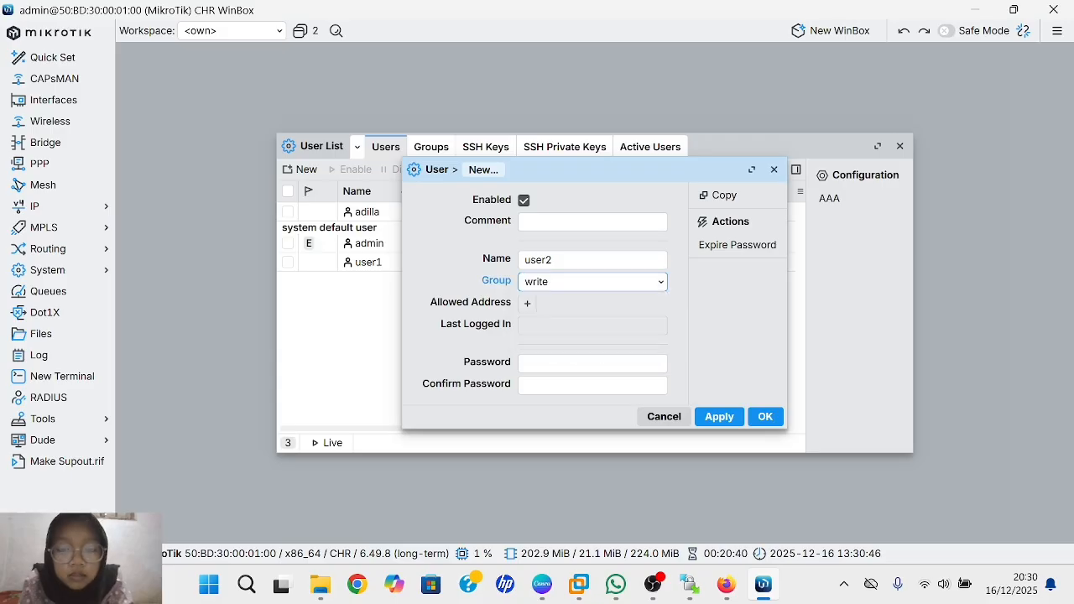
pyautogui.click(618, 363)
pyautogui.write('12')
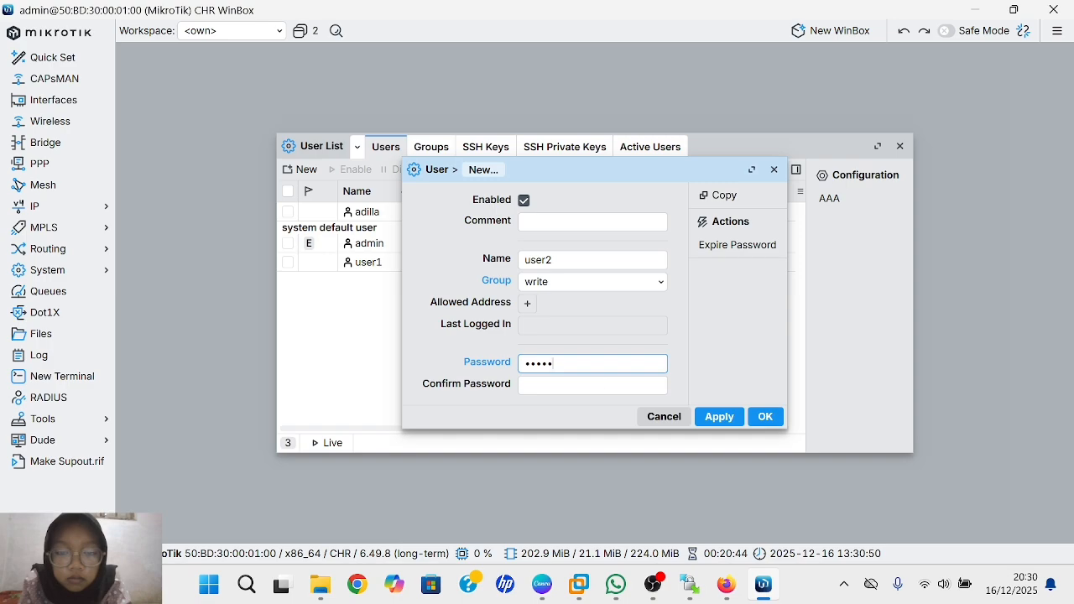
pyautogui.press('Tab')
pyautogui.write('•')
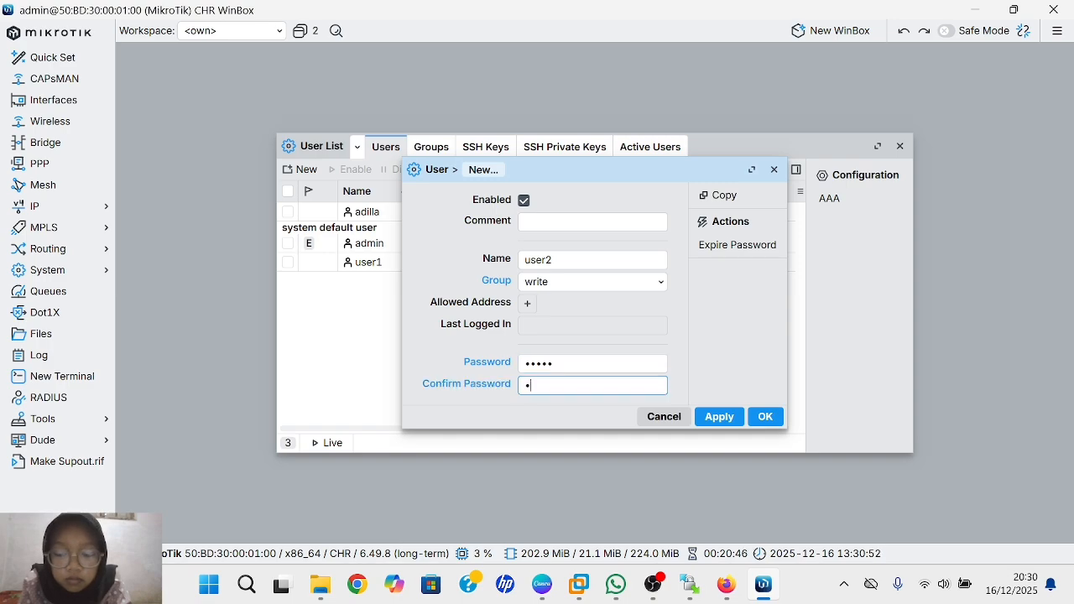
pyautogui.write('23')
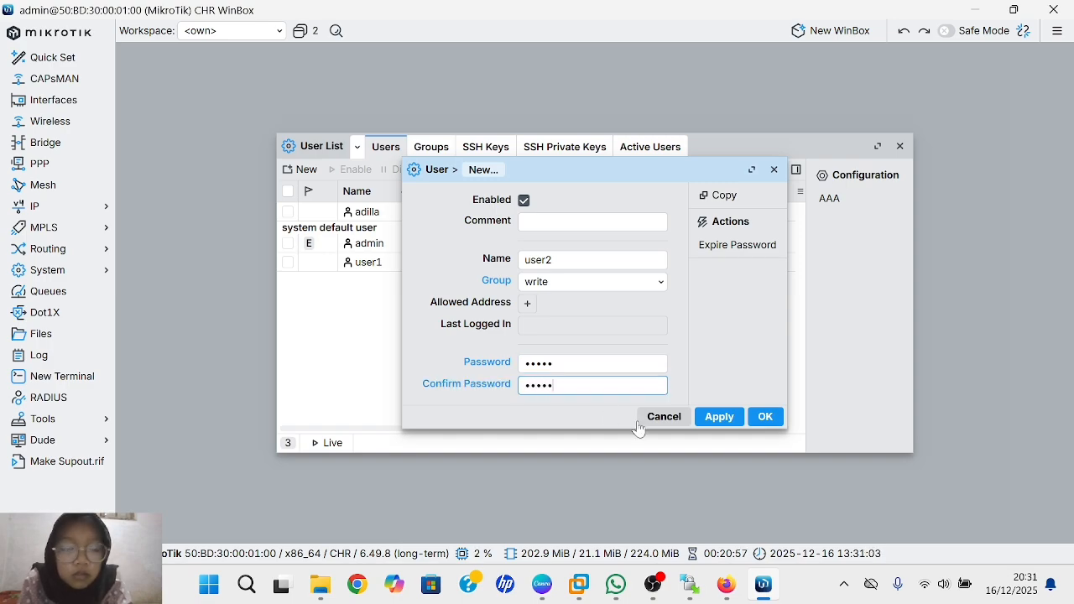
pyautogui.click(716, 416)
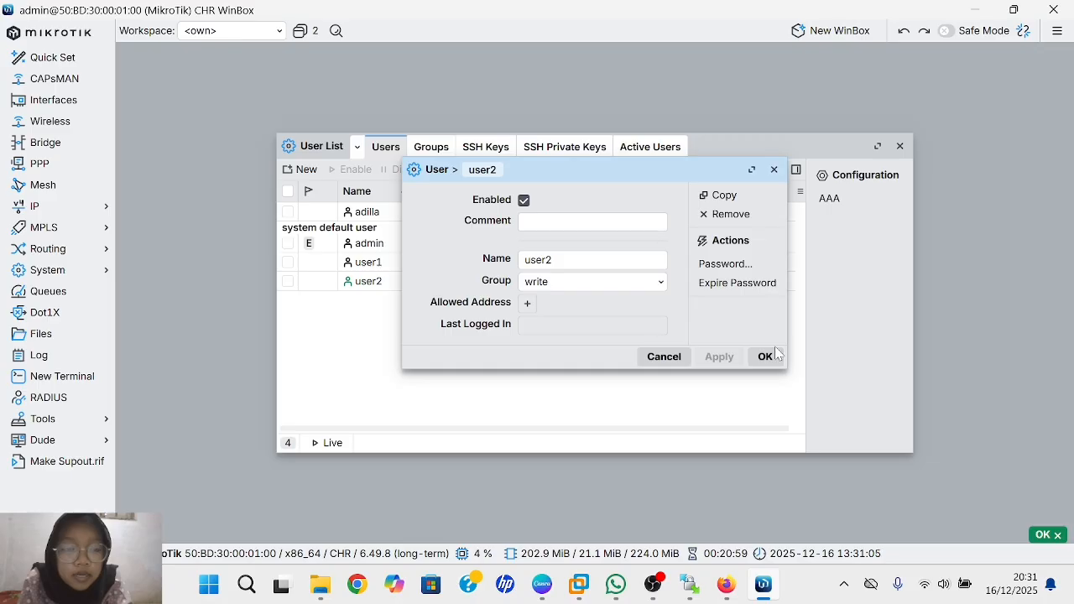
pyautogui.click(767, 359)
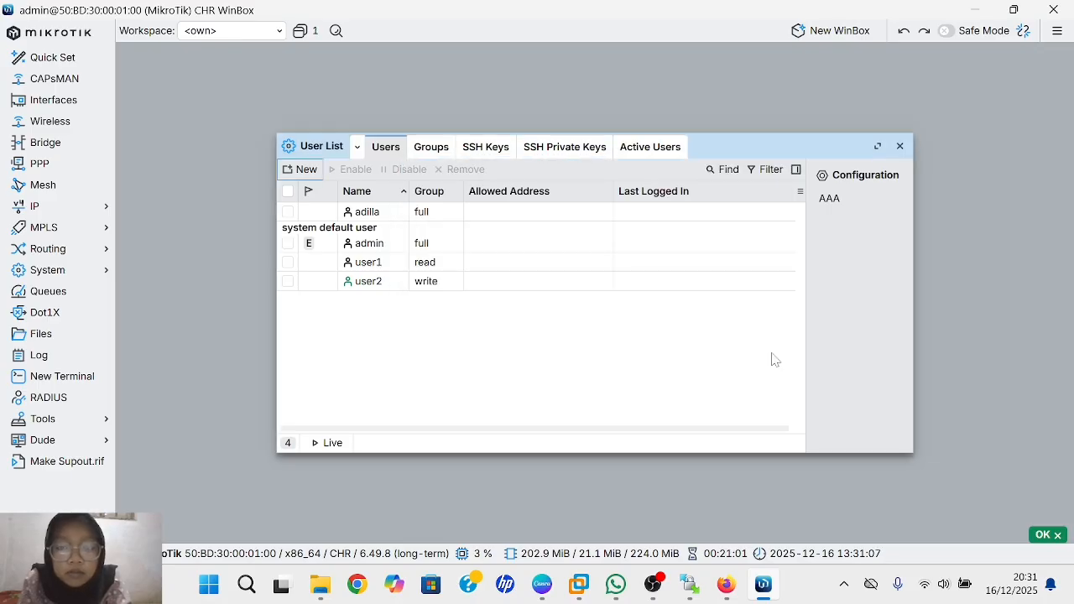
# - Open a New WinBox login and connect to the router as user1 with its password
pyautogui.click(811, 39)
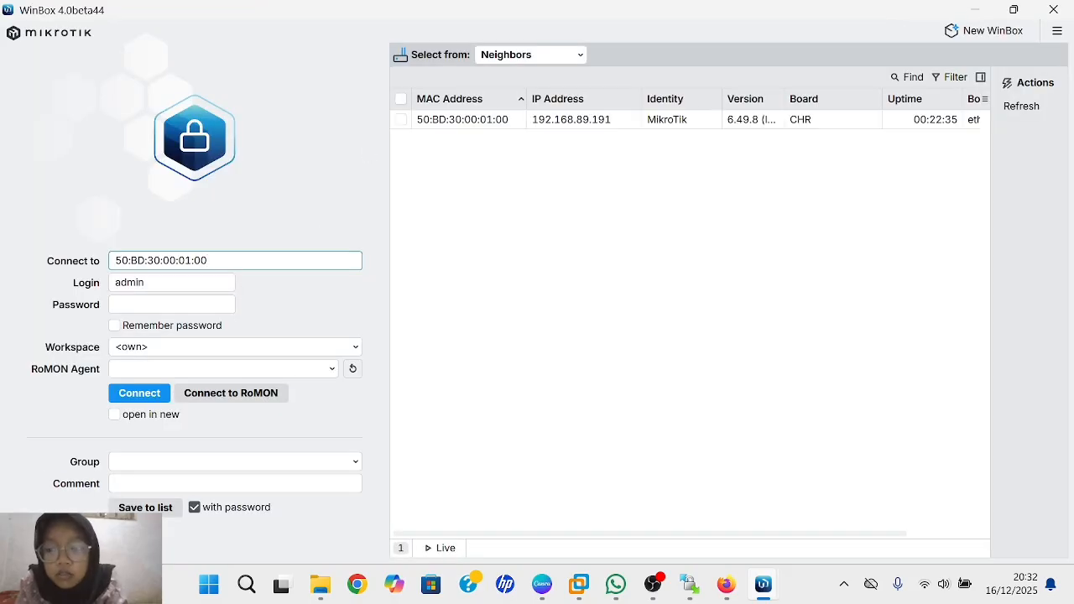
pyautogui.click(166, 283)
pyautogui.press('BackSpace')
pyautogui.press('BackSpace')
pyautogui.press('BackSpace')
pyautogui.press('BackSpace')
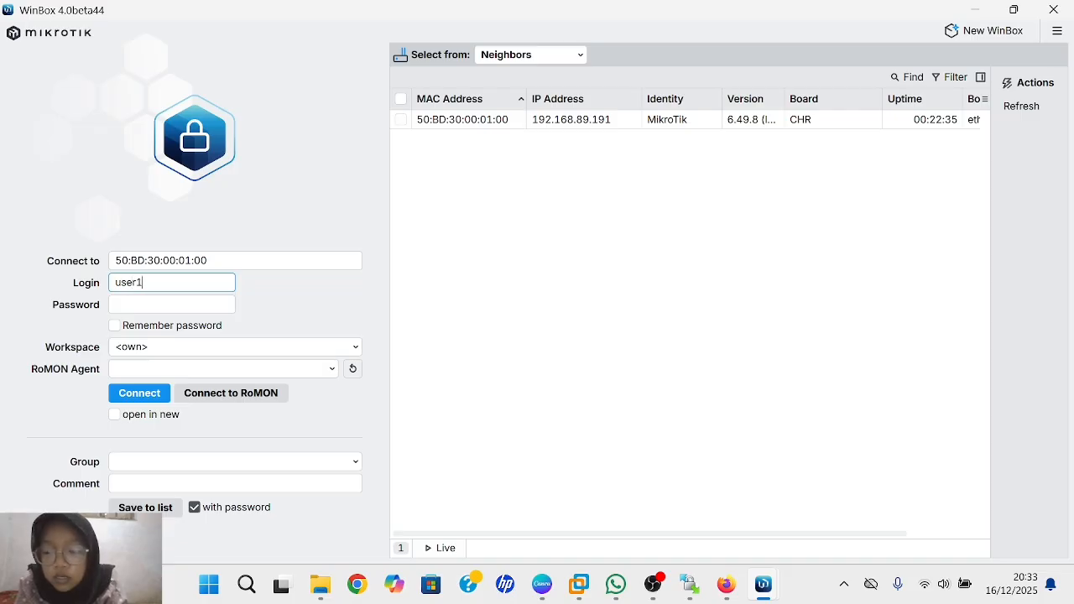
pyautogui.click(171, 304)
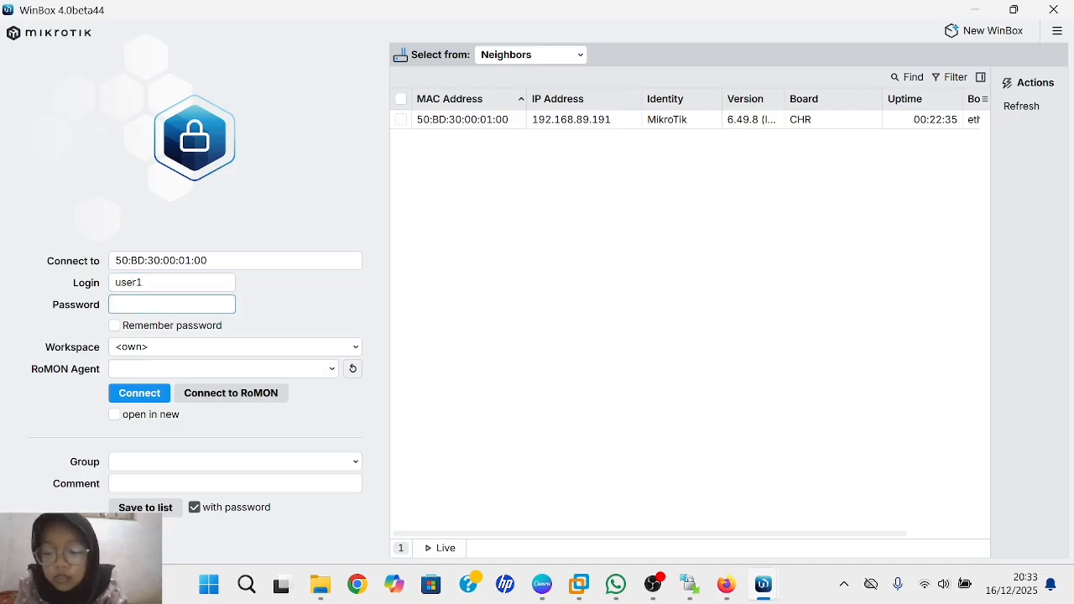
pyautogui.write('•••••')
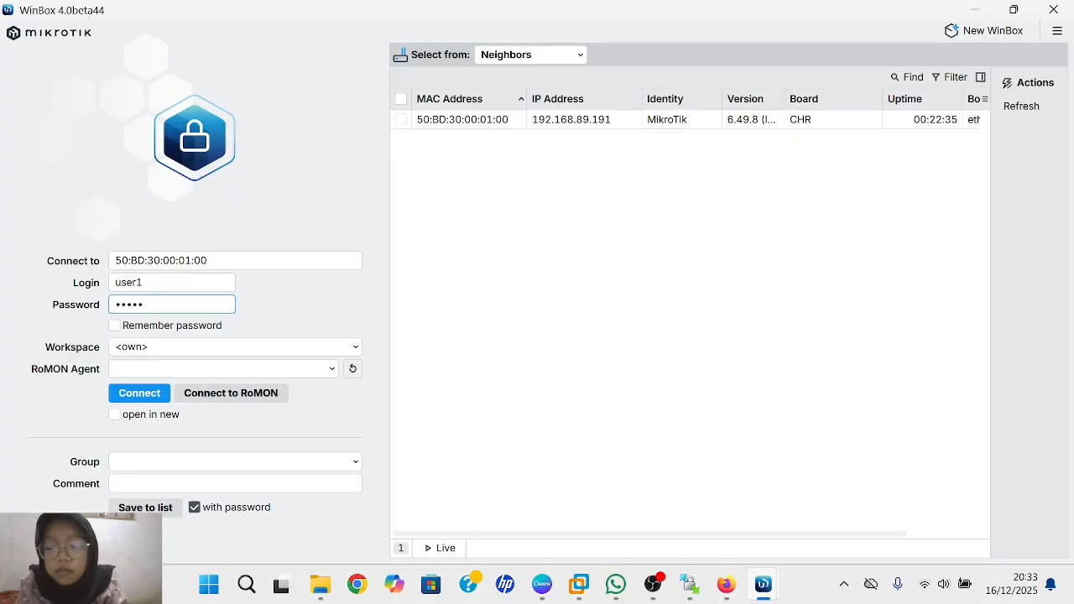
pyautogui.click(158, 392)
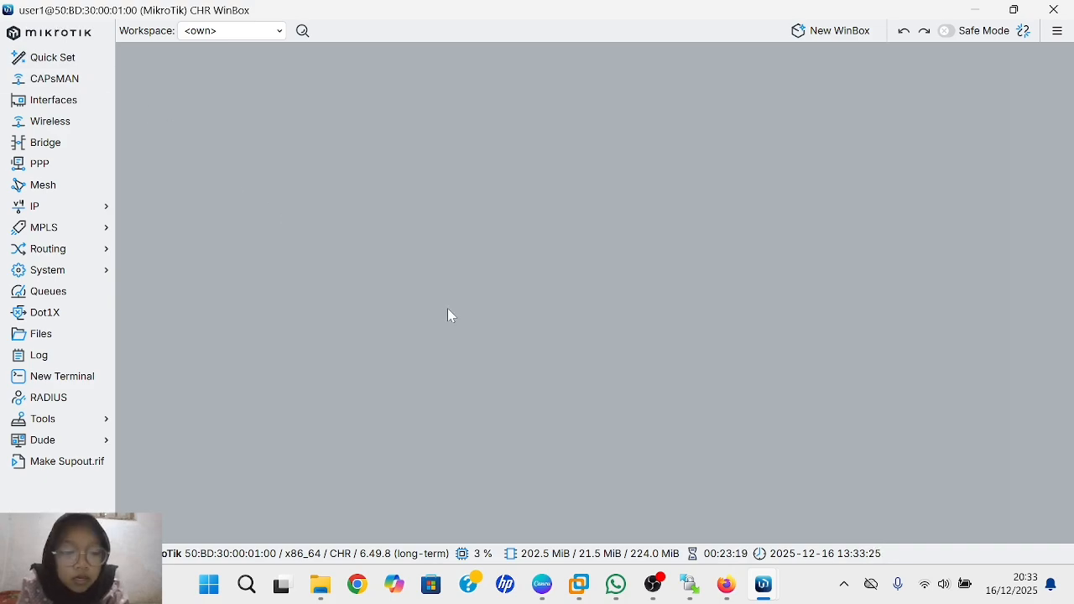
# - Open another New WinBox login and connect to the router as user2
pyautogui.click(812, 35)
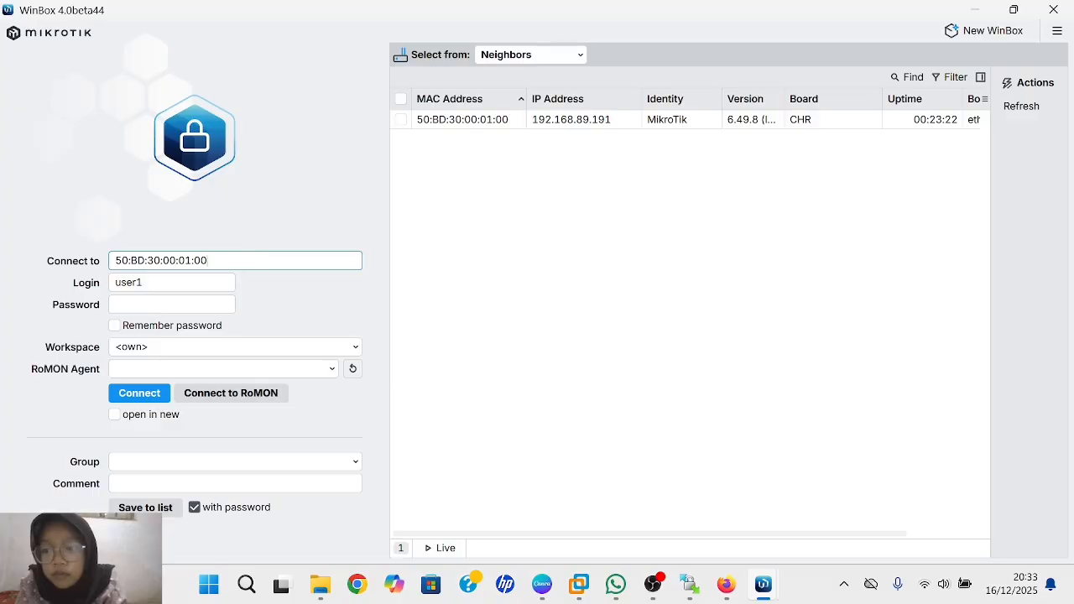
pyautogui.click(166, 283)
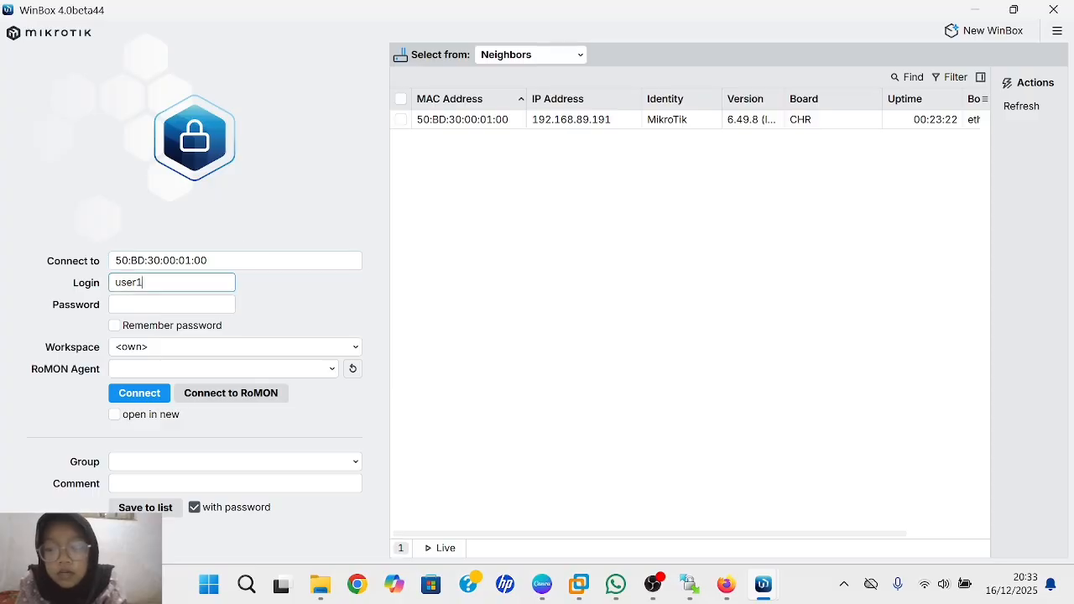
pyautogui.press('BackSpace')
pyautogui.press('BackSpace')
pyautogui.press('BackSpace')
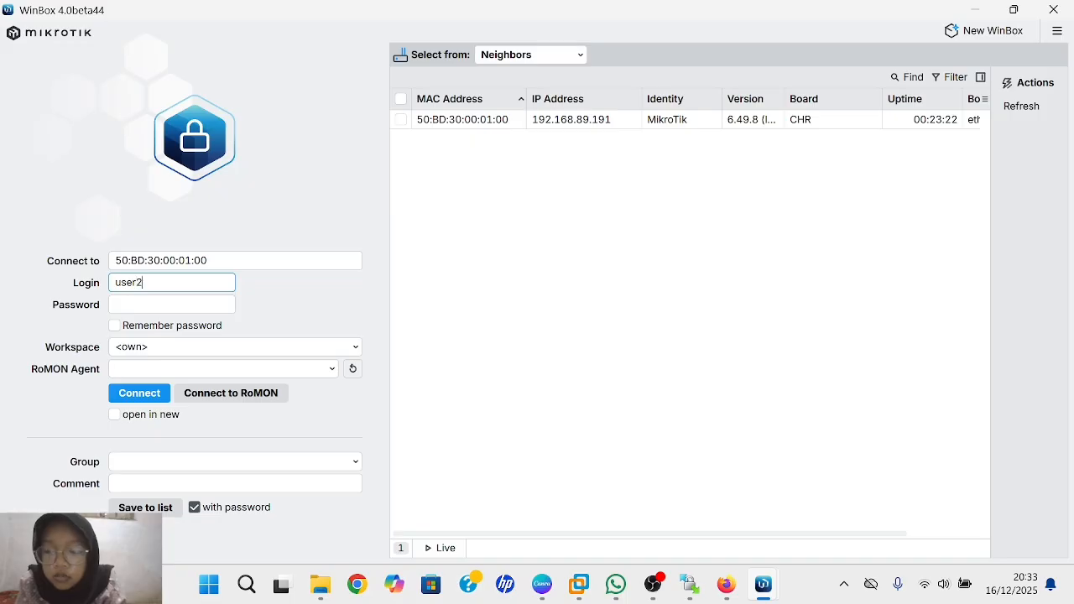
pyautogui.click(171, 305)
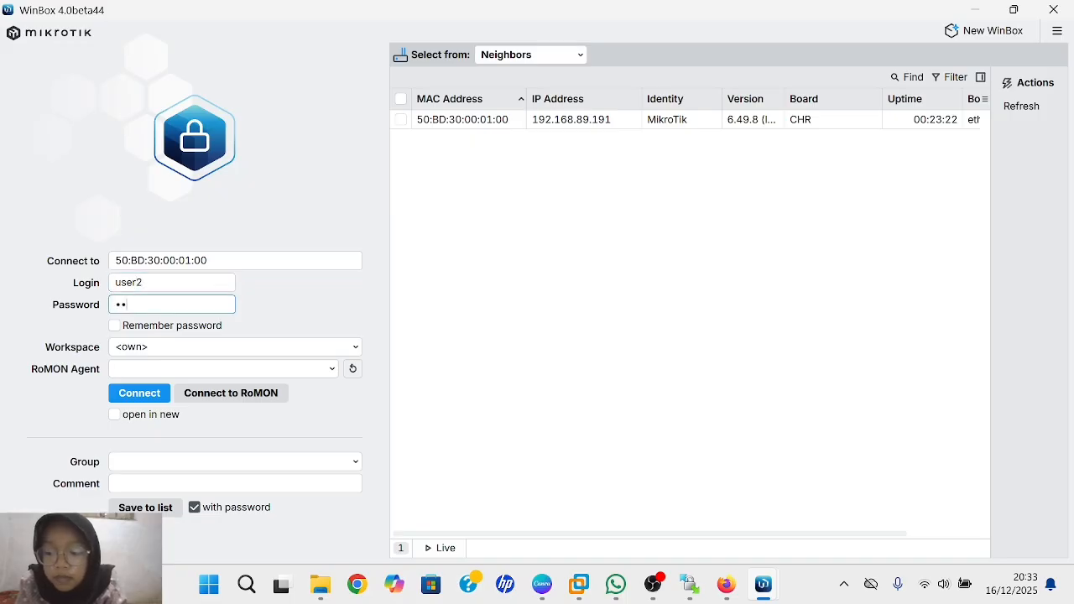
pyautogui.click(144, 401)
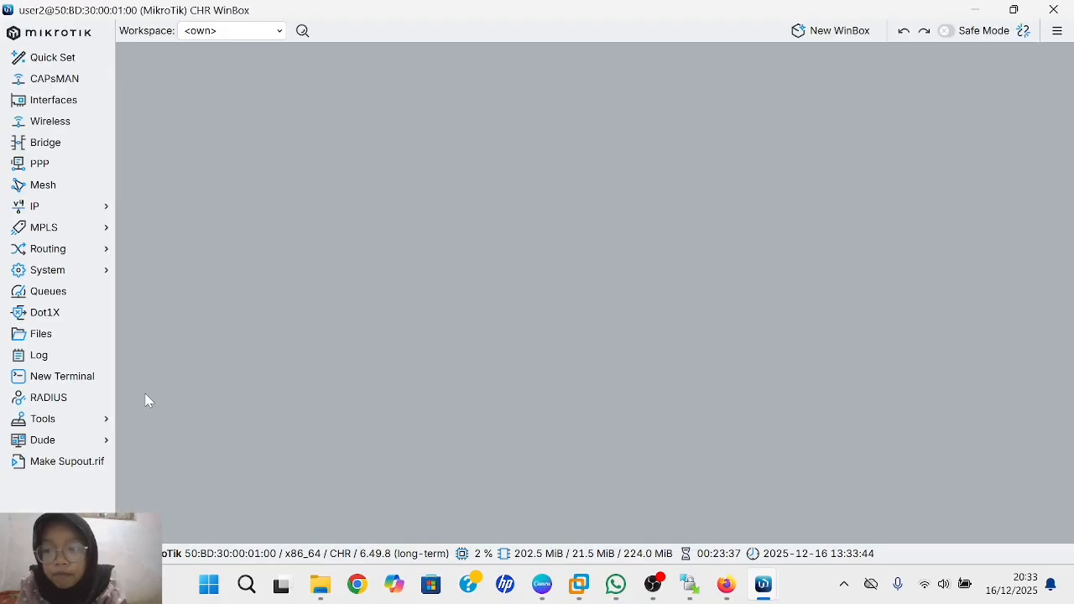